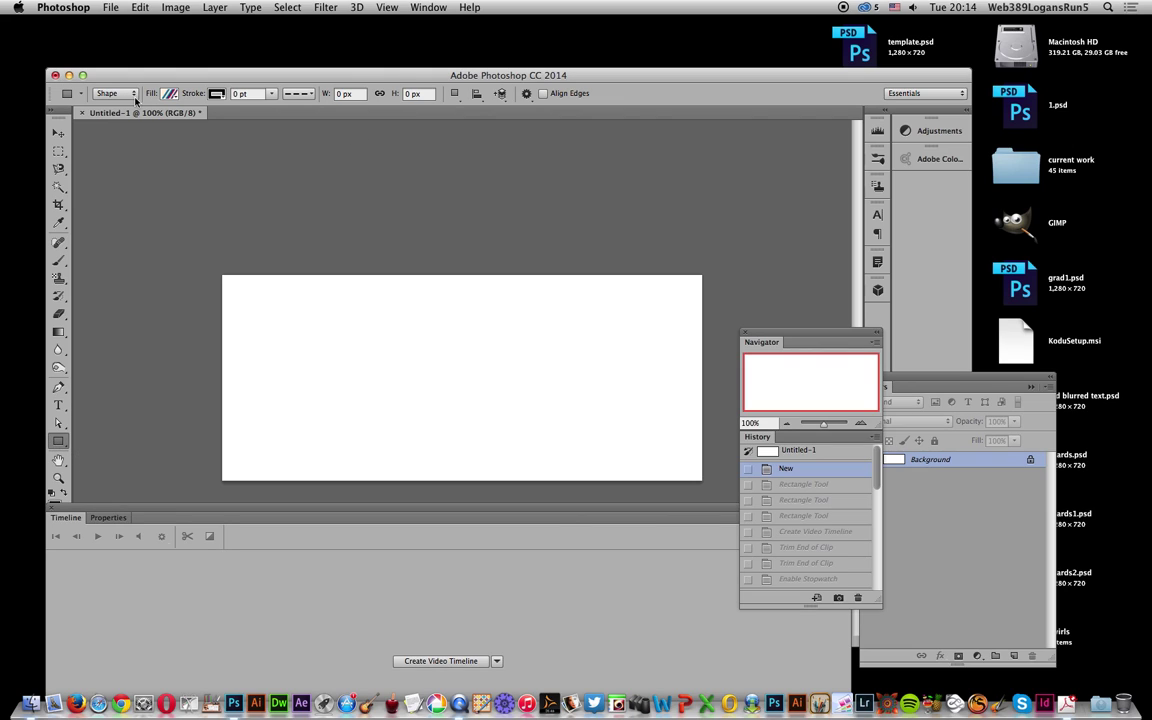
Draw a rectangle of about 301 × 218 px near the canvas centre, filled with the red, purple and teal gradient preset
click(170, 93)
click(138, 166)
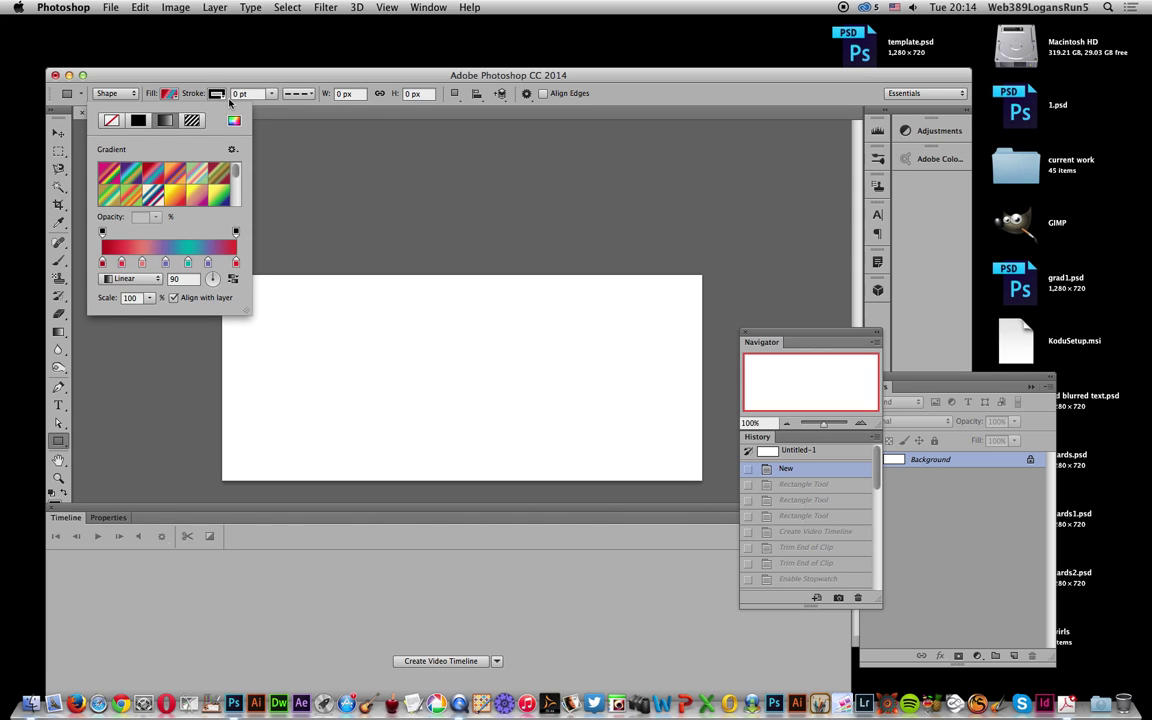
click(192, 79)
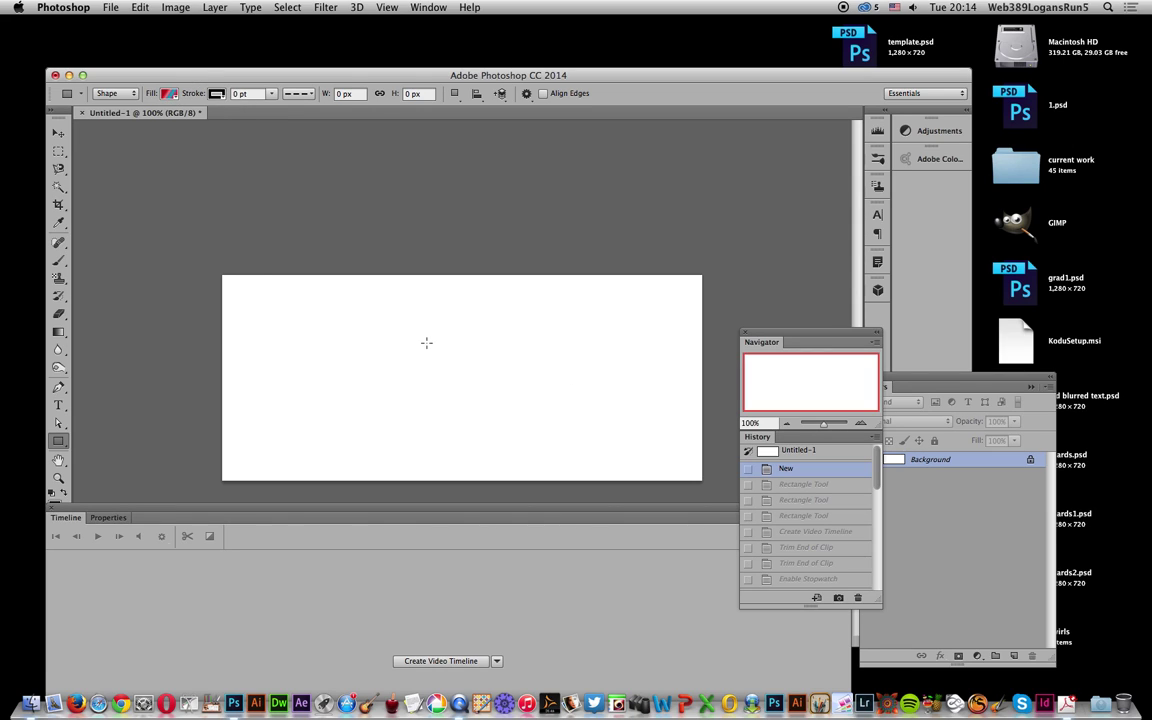
drag(341, 302, 547, 451)
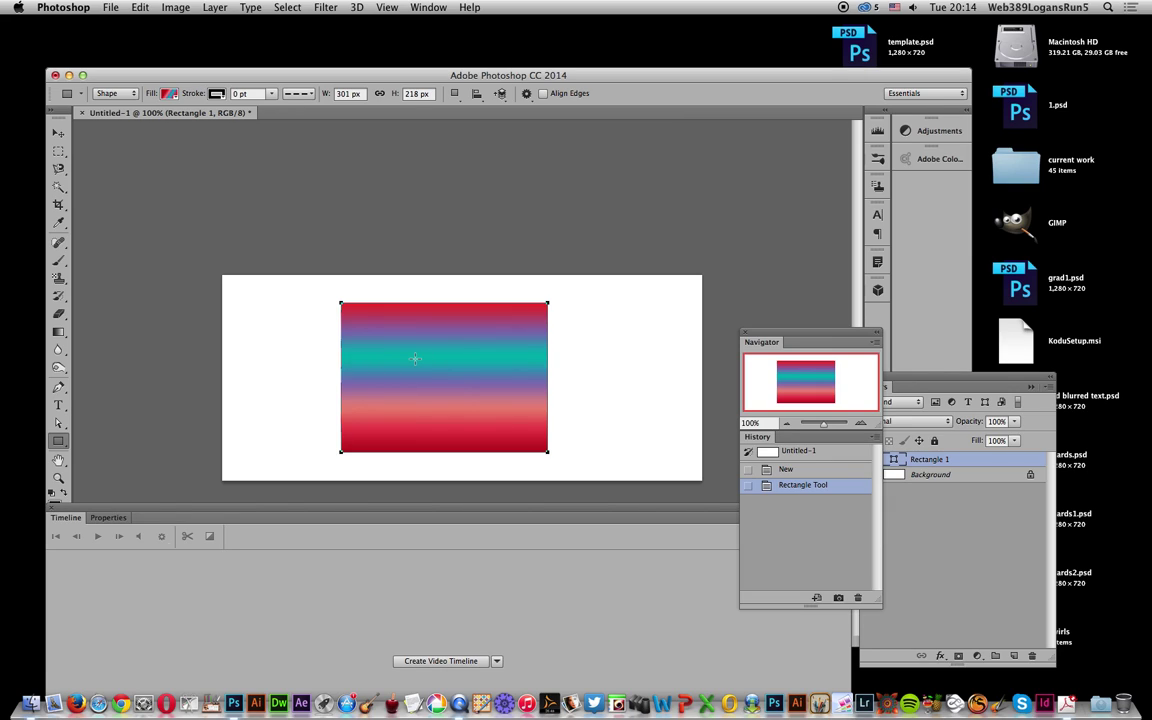
Create a video timeline and enable Style keyframing for the rectangle layer at the start of the clip
click(467, 663)
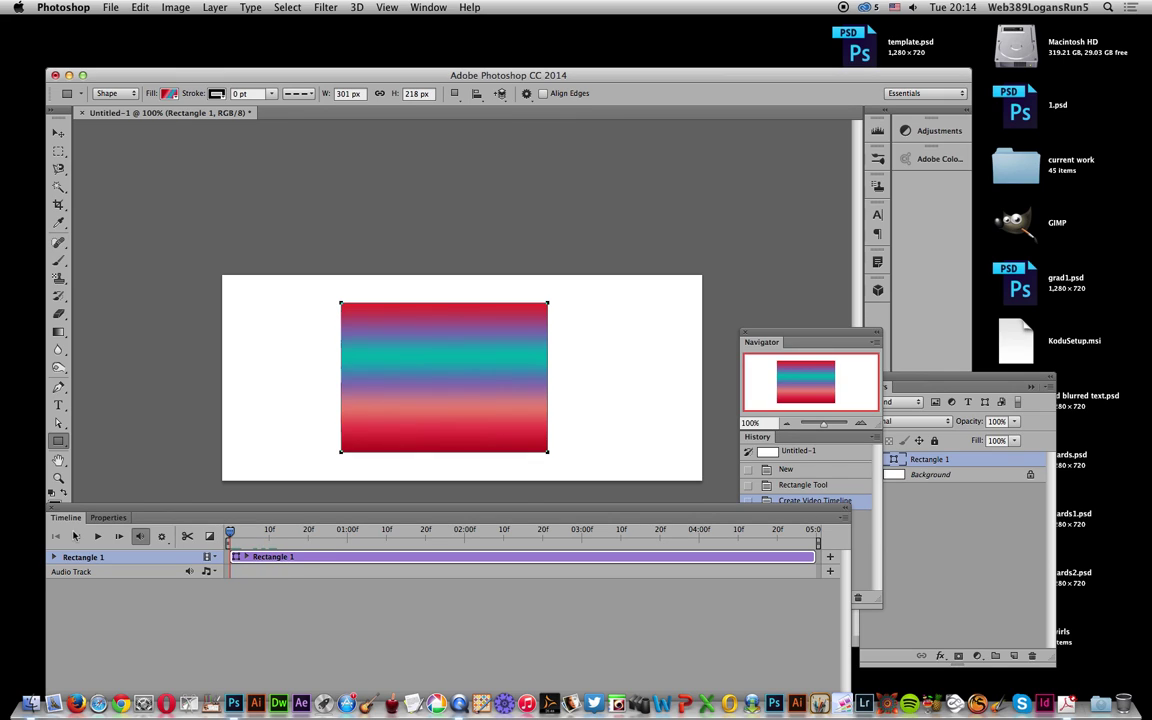
click(54, 557)
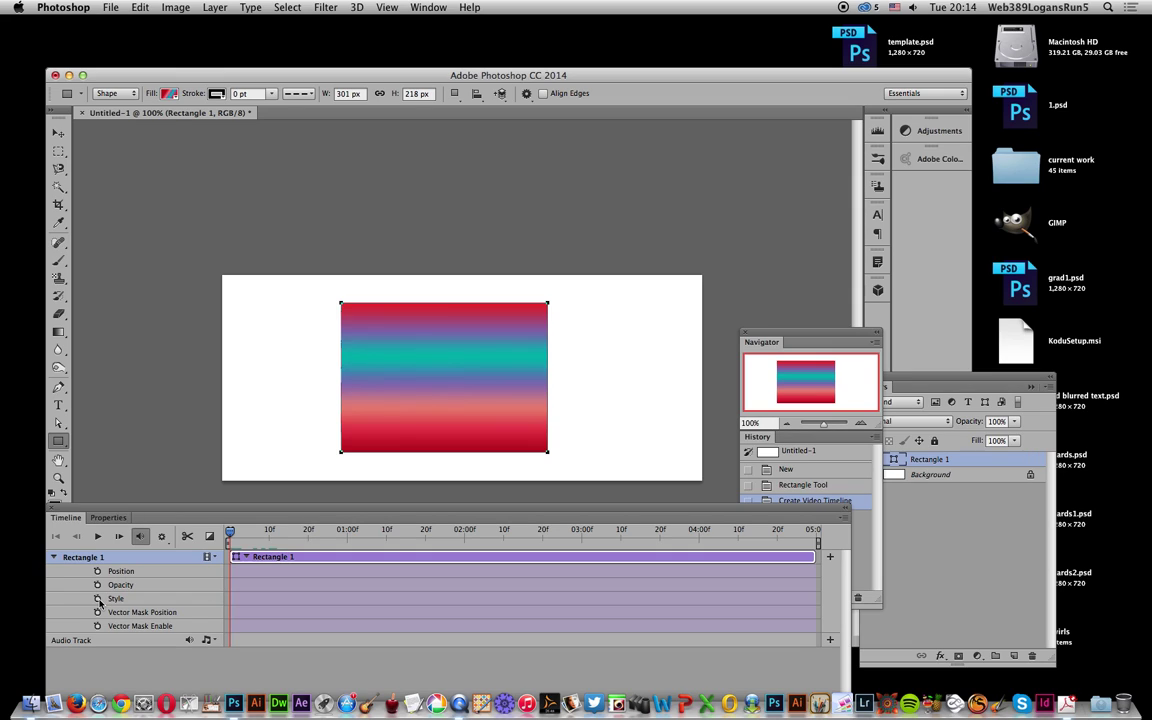
click(97, 598)
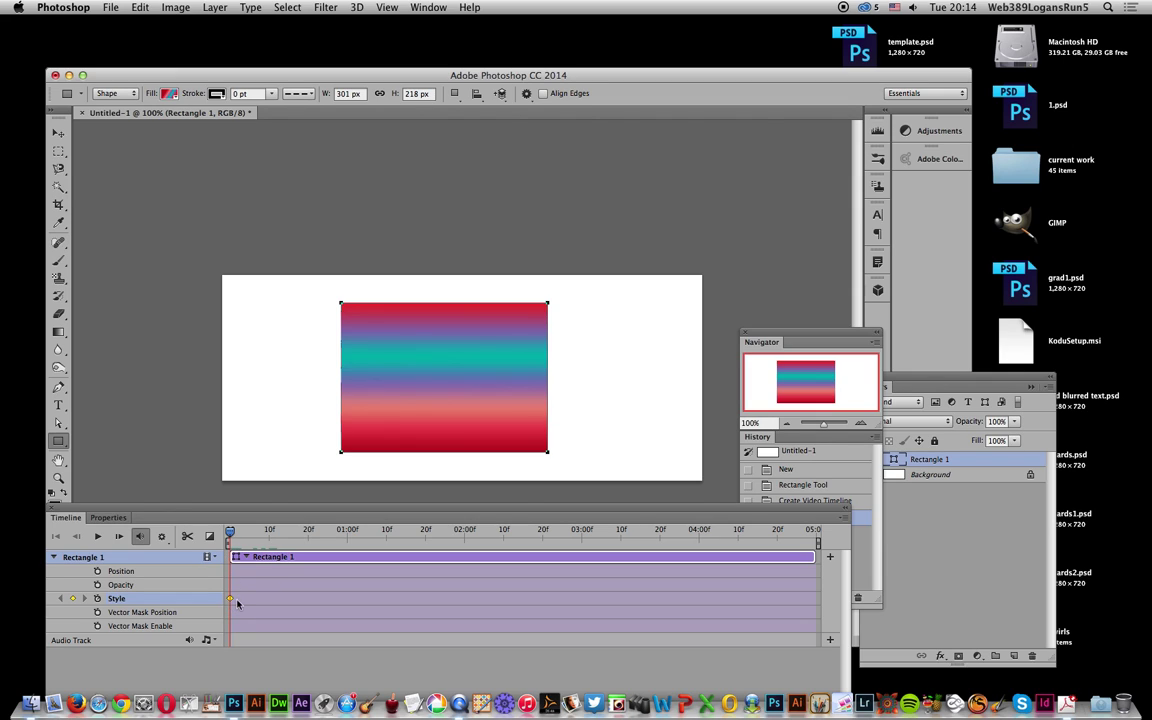
Add a Gradient Overlay to the rectangle, trying the Normal and Darken blend modes before setting it to Overlay
click(219, 7)
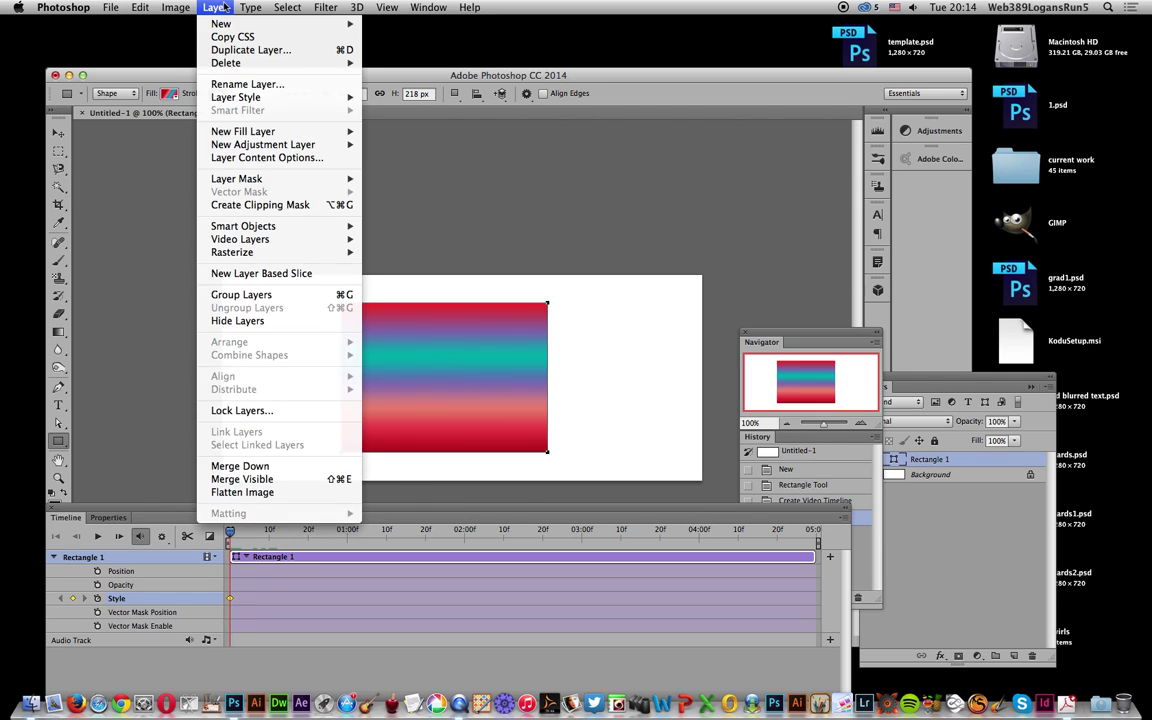
mouse_move(221, 25)
mouse_move(243, 97)
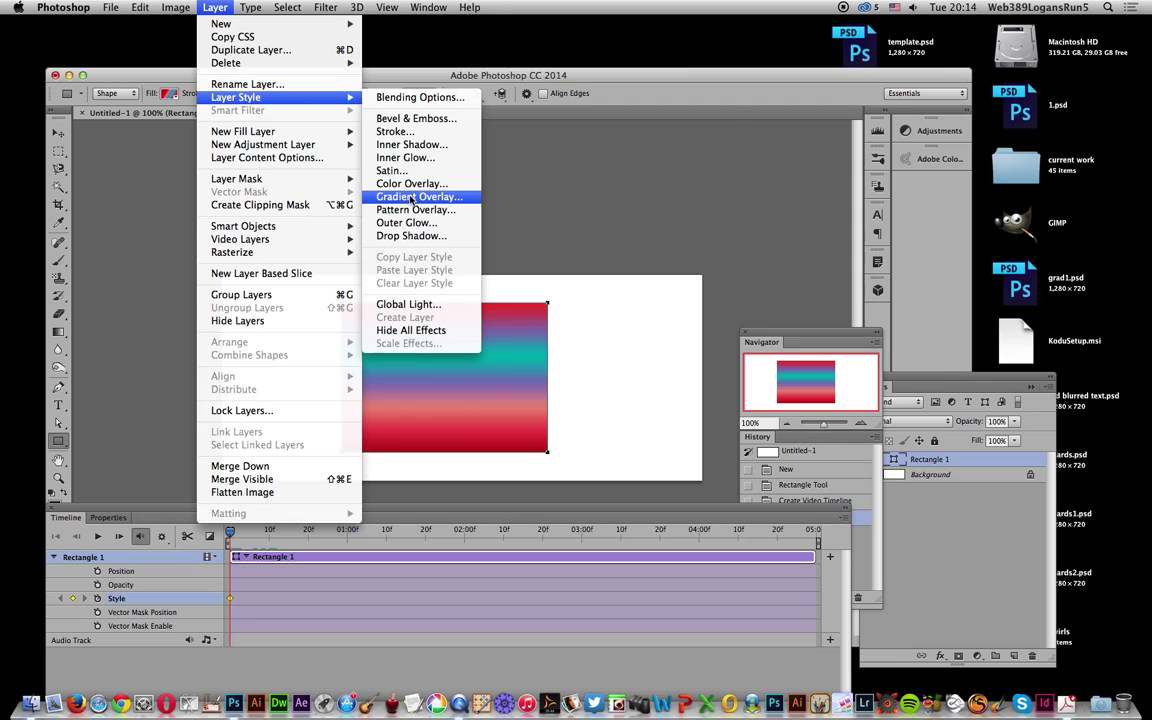
click(412, 197)
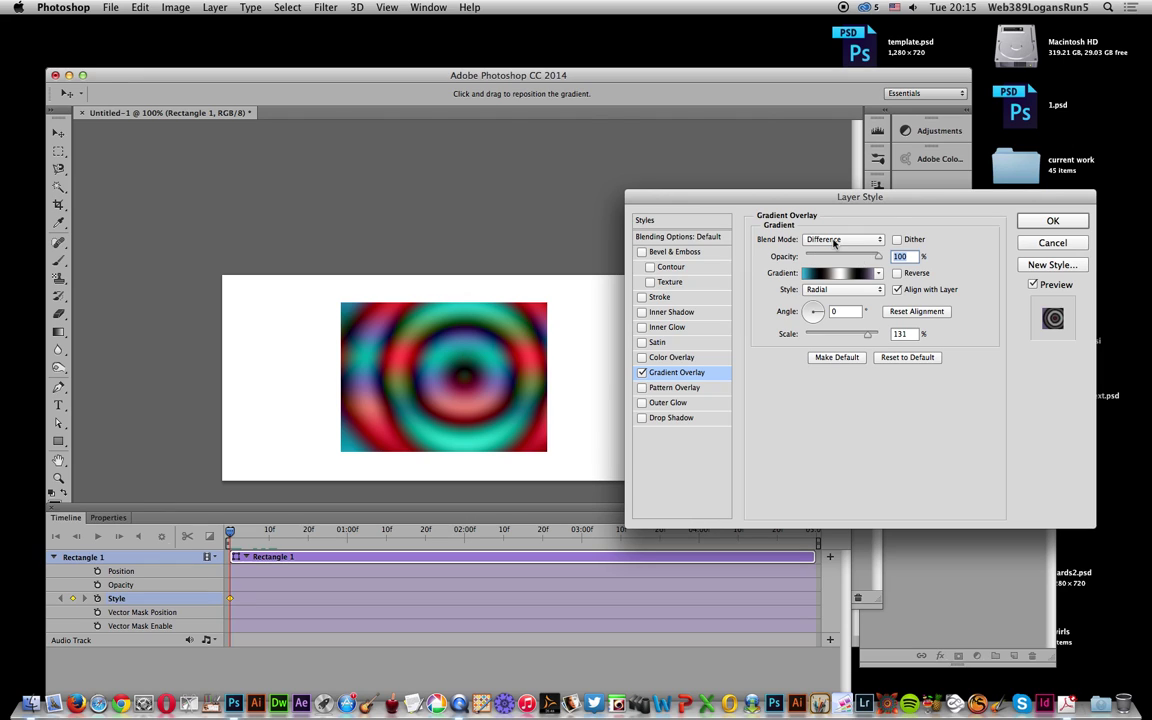
click(835, 241)
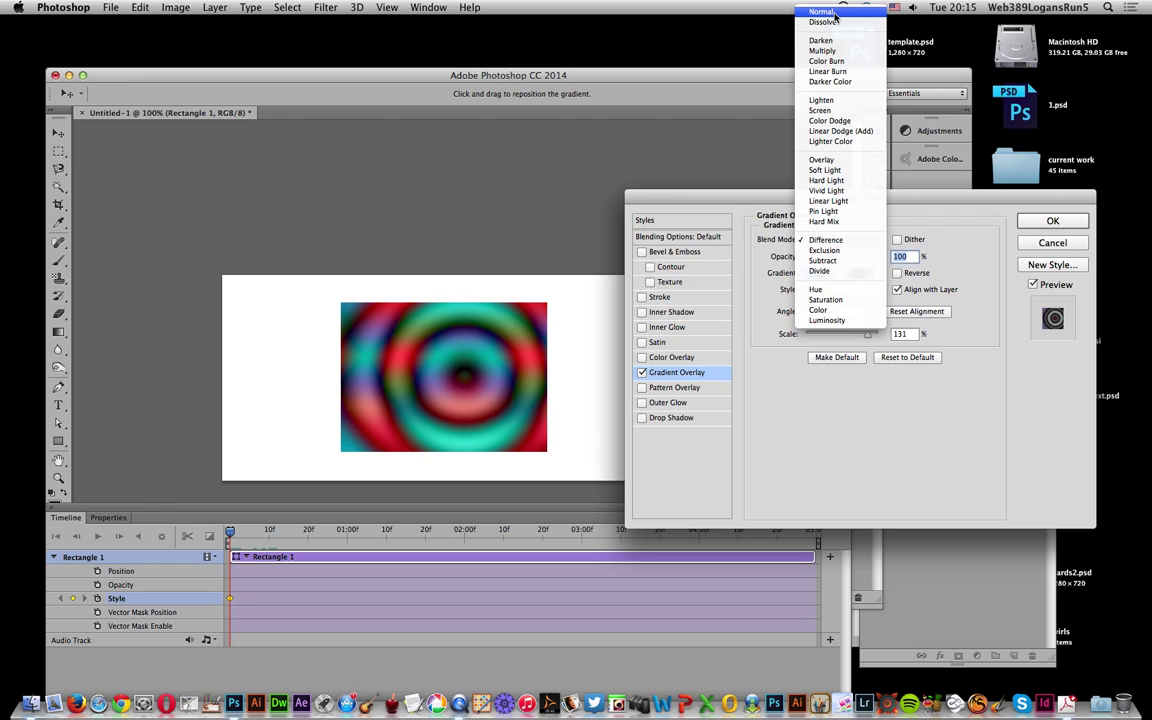
click(834, 13)
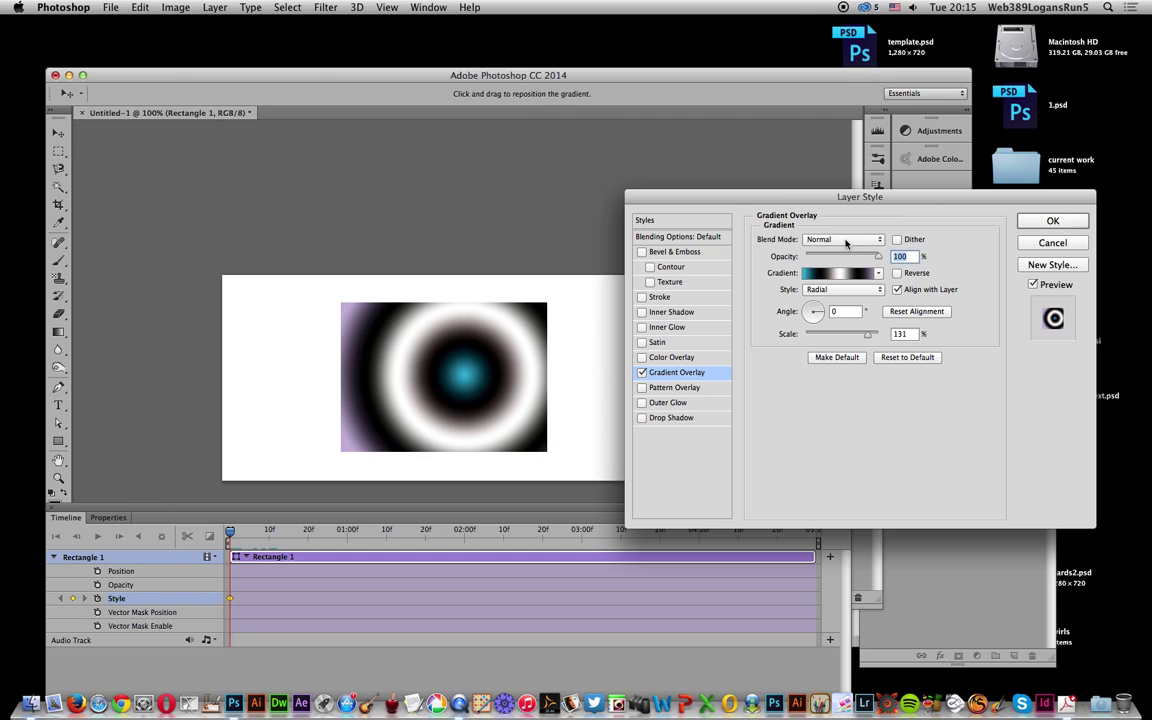
click(845, 241)
click(842, 265)
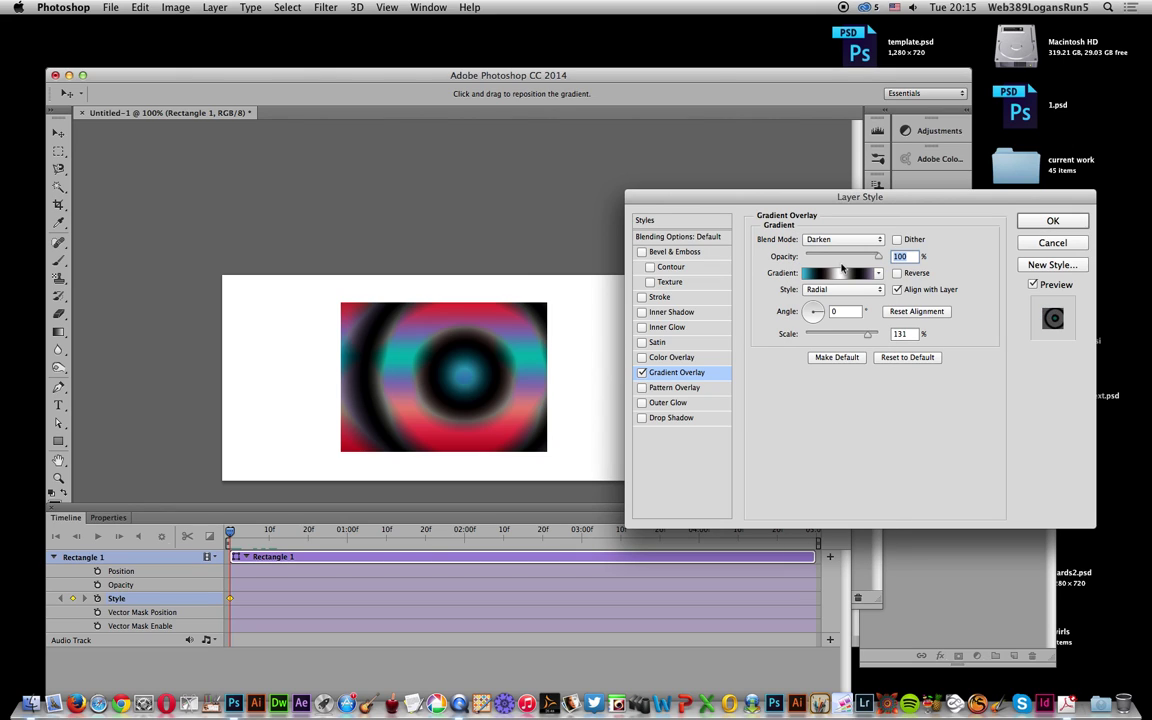
click(842, 240)
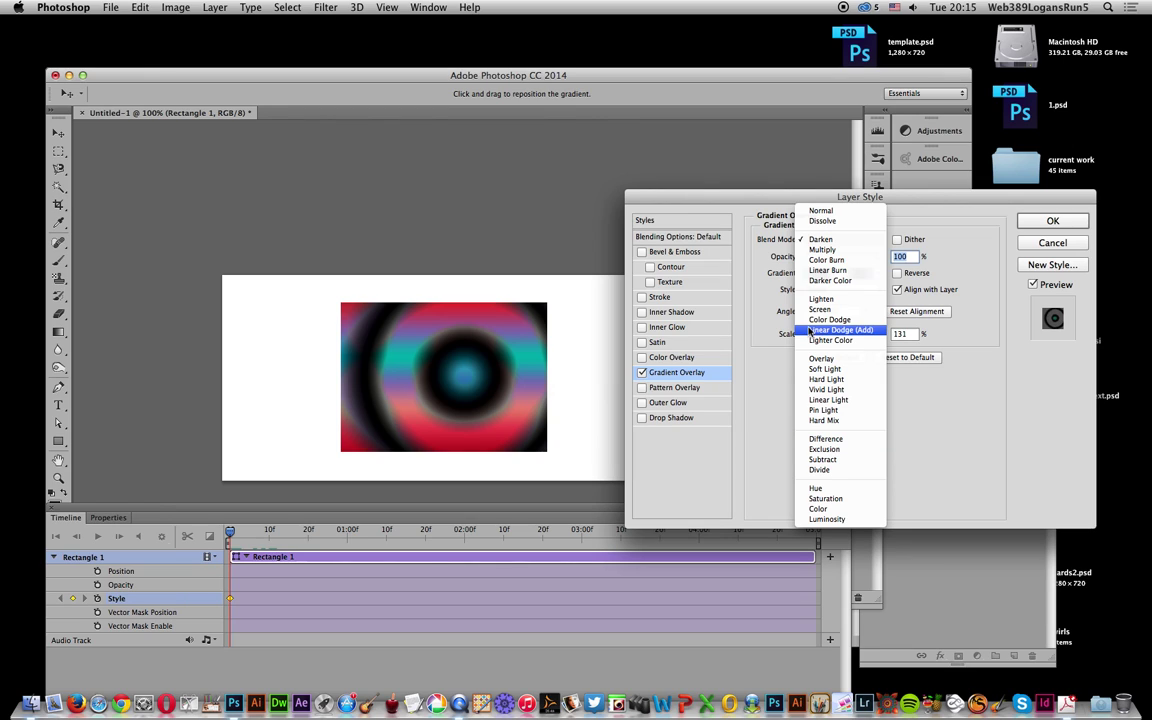
click(822, 359)
Reposition the overlay's radial gradient so its centre sits near the middle of the rectangle, and apply the style
drag(470, 350, 452, 336)
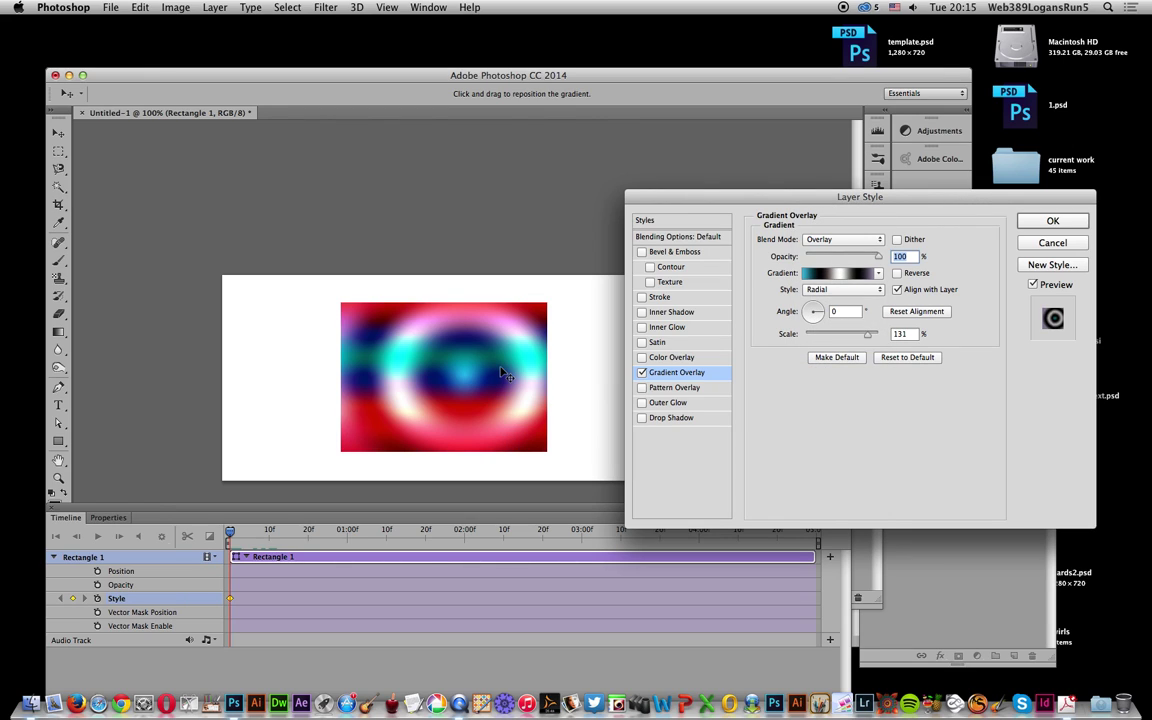
drag(535, 386, 453, 358)
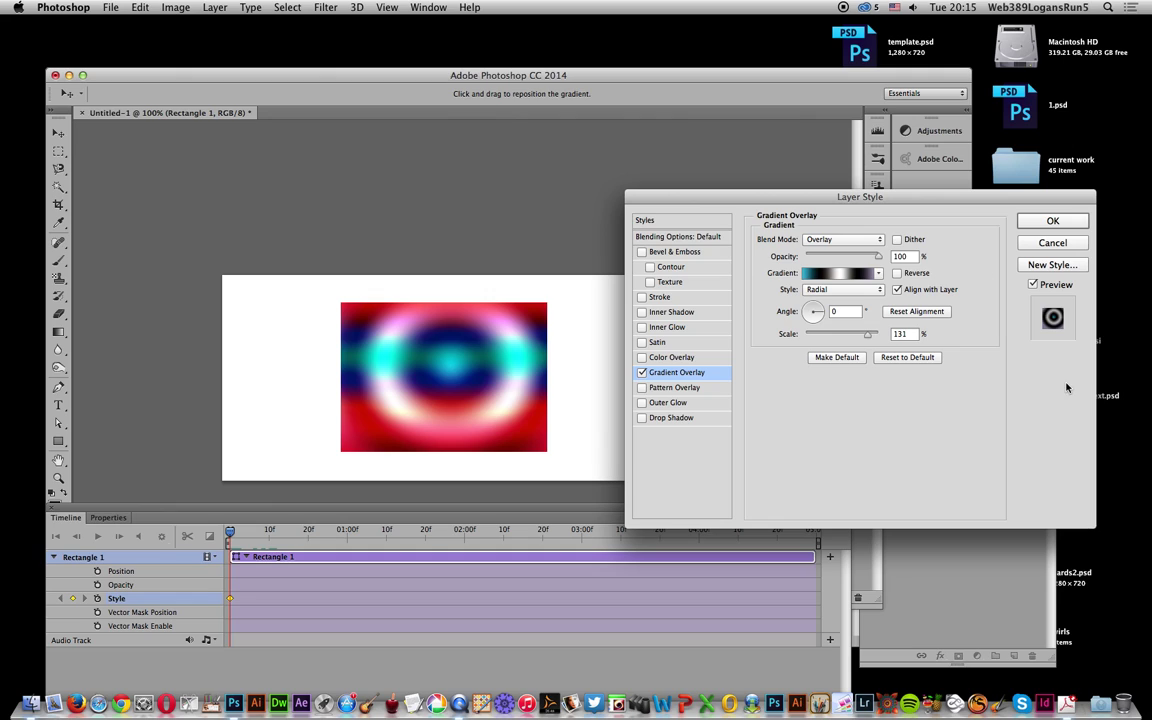
click(1069, 224)
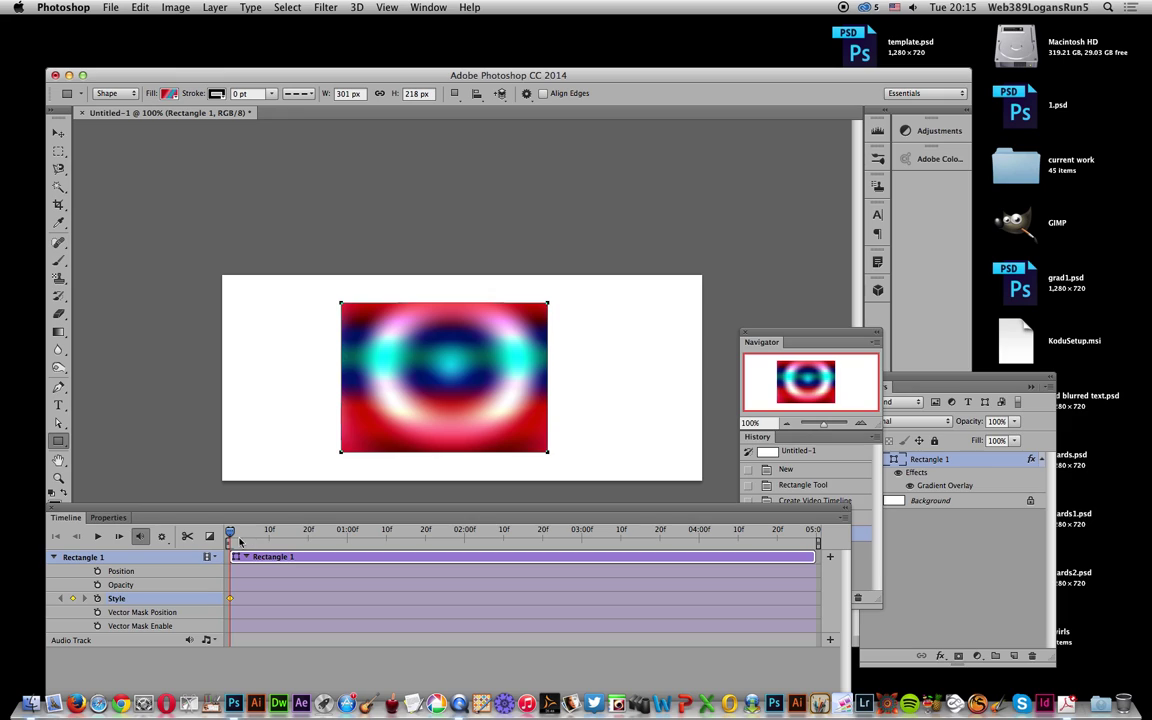
At 02:00 on the timeline, shift the gradient overlay within the rectangle and set its angle to -30° and scale to 140%
drag(231, 535, 464, 536)
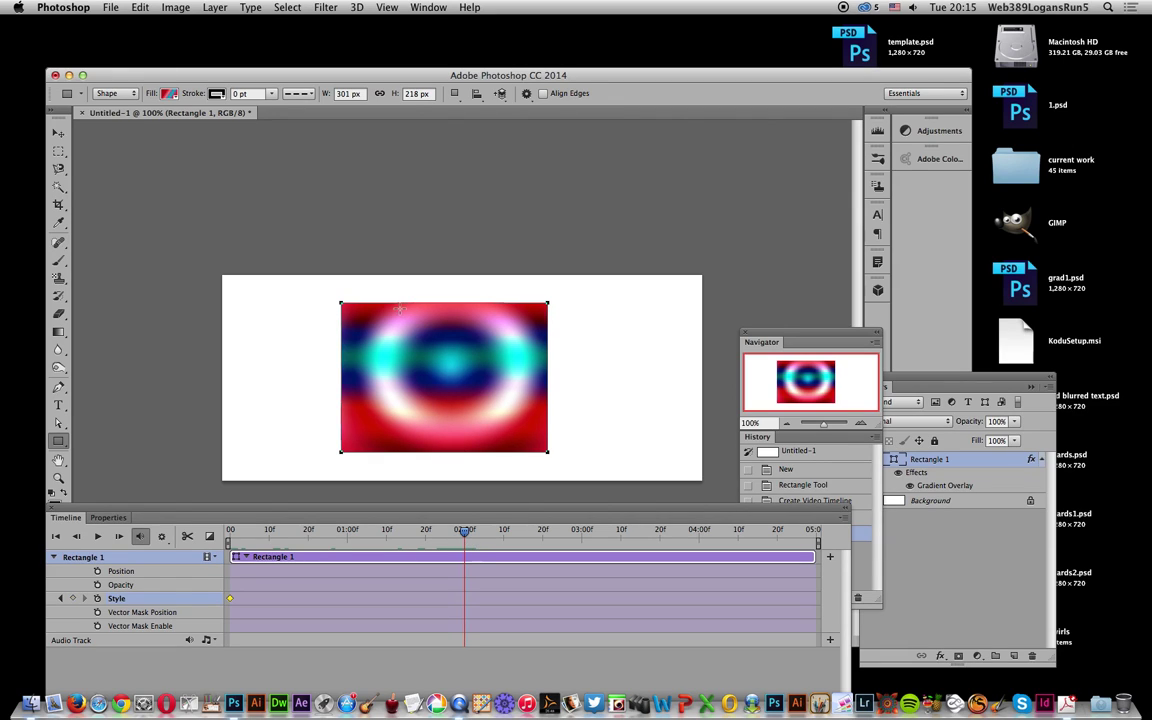
click(215, 7)
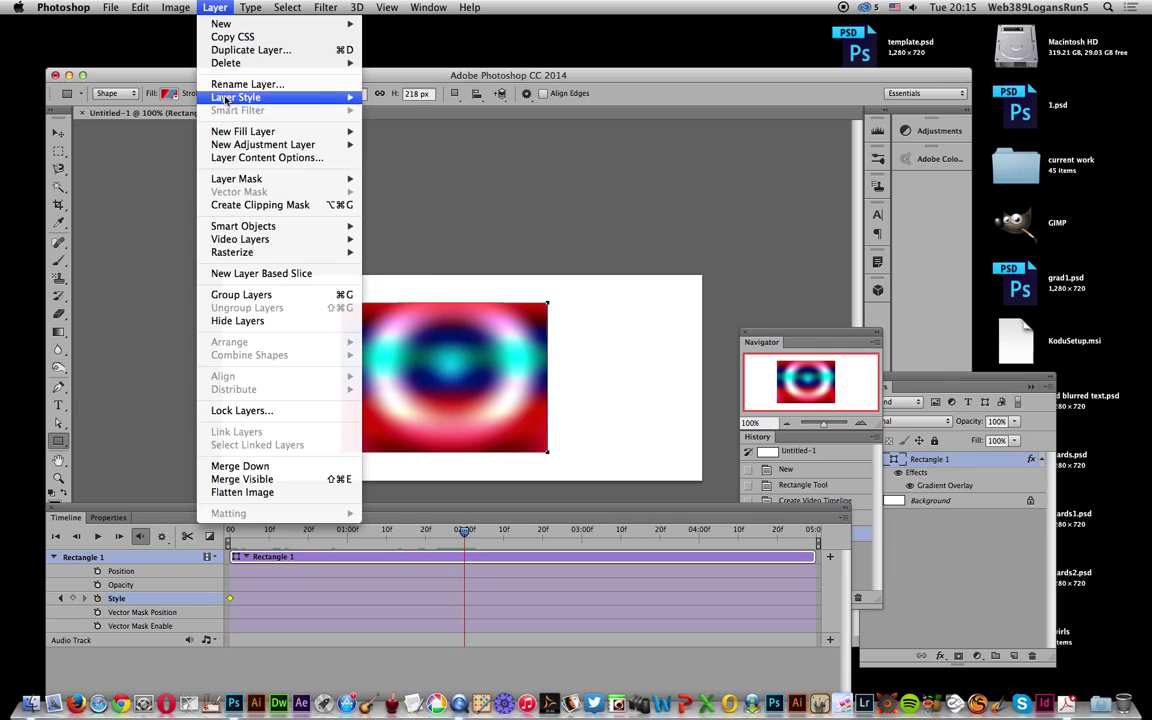
mouse_move(227, 99)
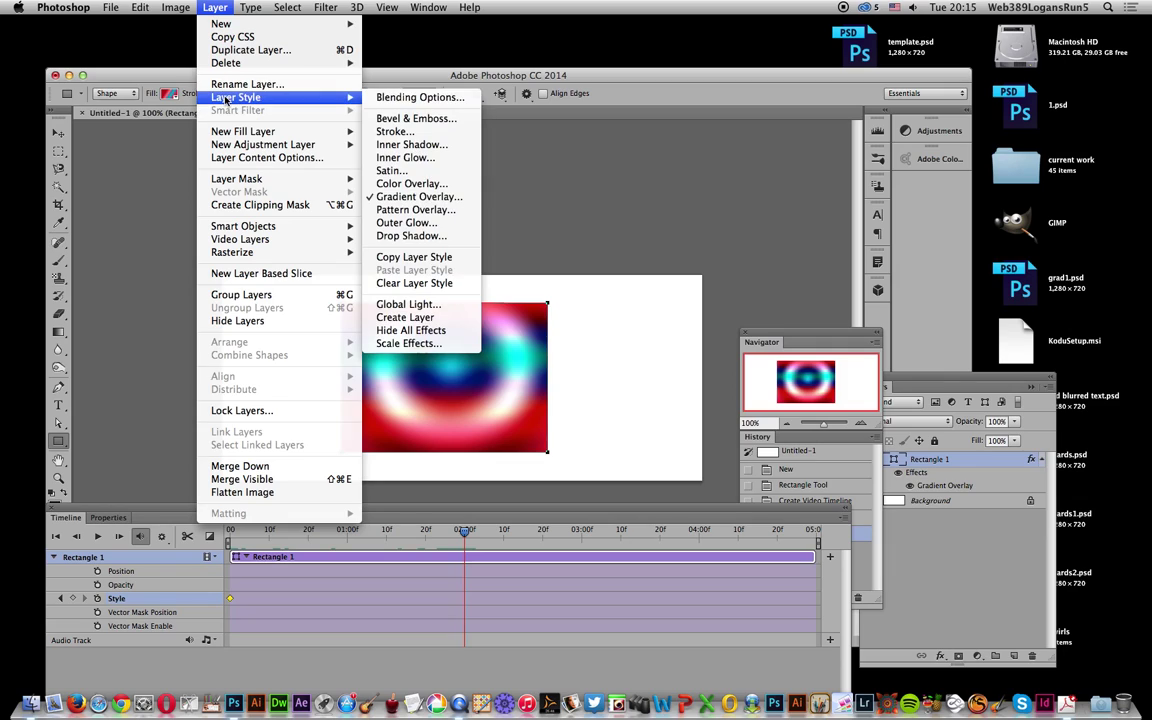
click(418, 196)
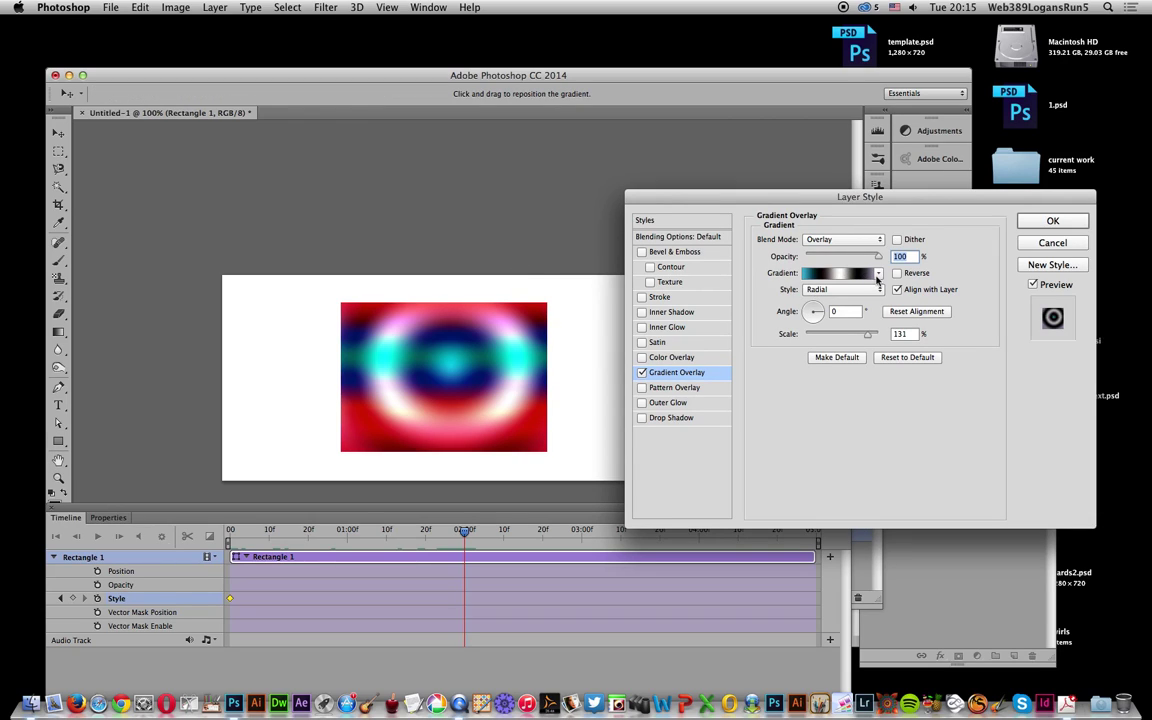
click(879, 275)
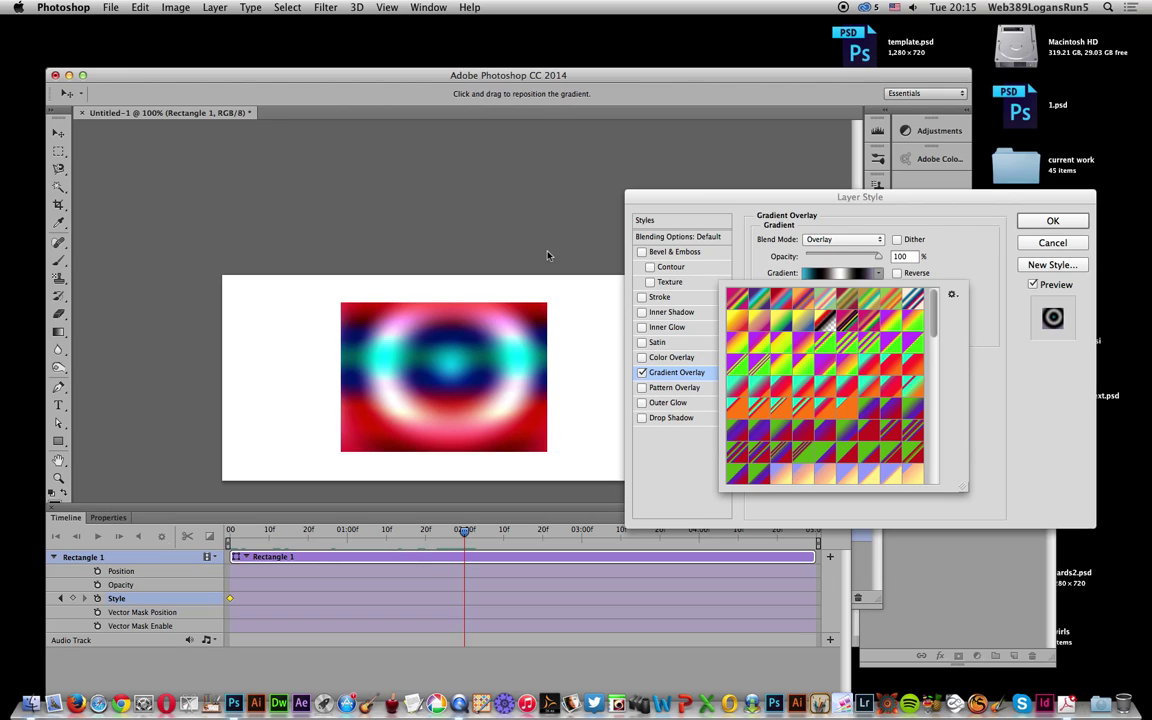
click(833, 210)
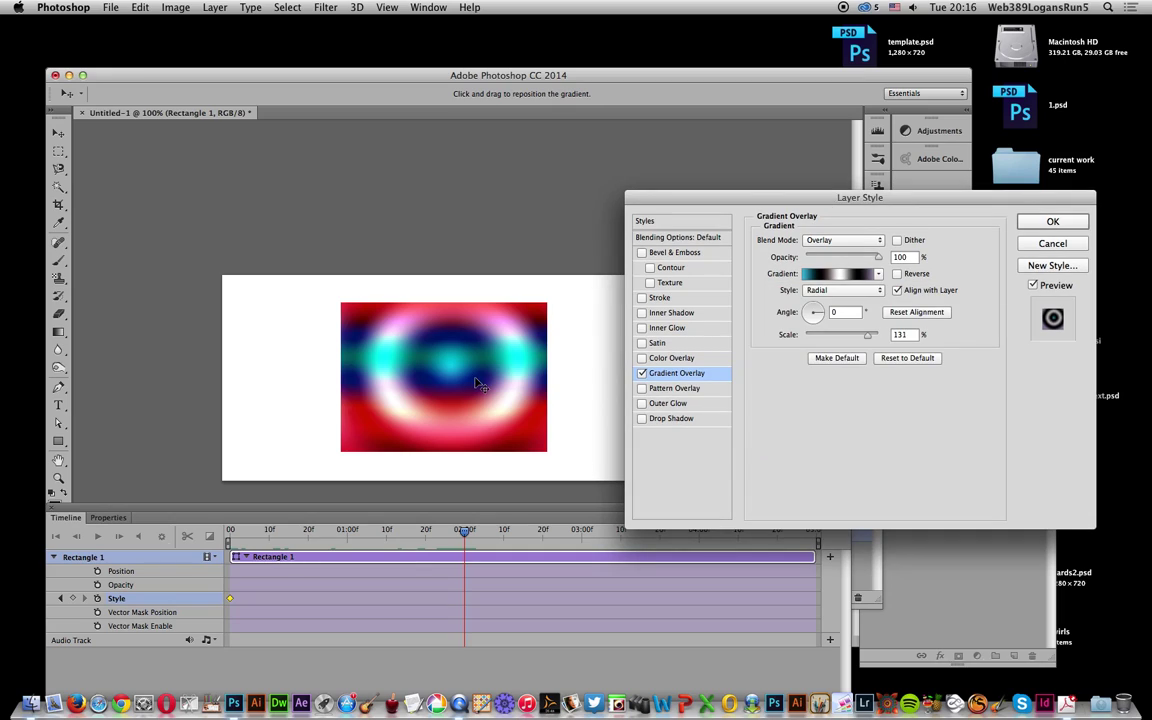
drag(417, 320, 374, 325)
drag(826, 318, 869, 338)
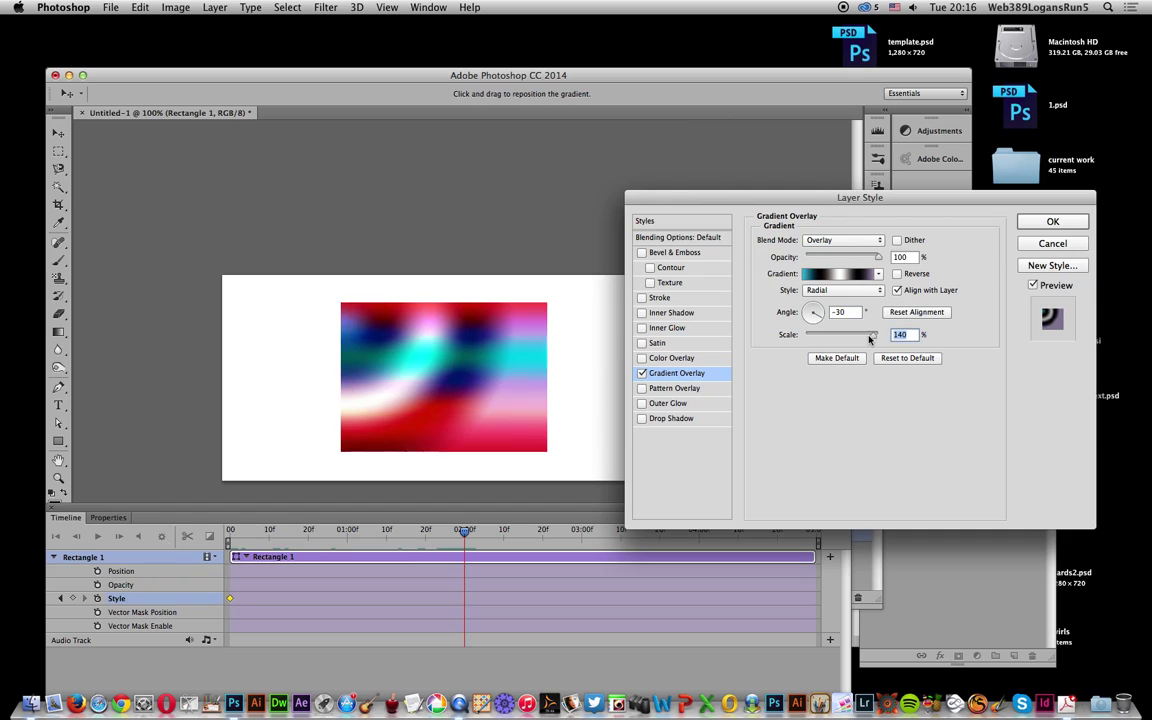
click(1052, 222)
Slightly past 03:00 on the timeline, reposition the gradient overlay so its centre lies in the rectangle's lower right area
drag(464, 532, 604, 532)
click(229, 8)
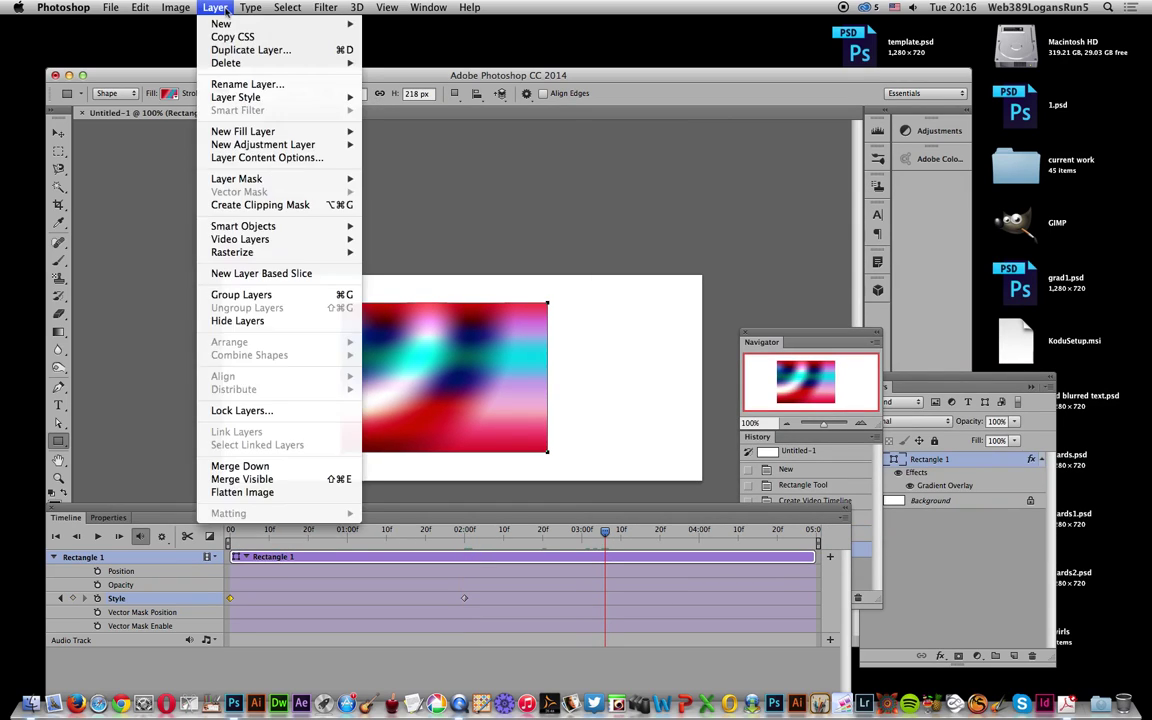
mouse_move(228, 97)
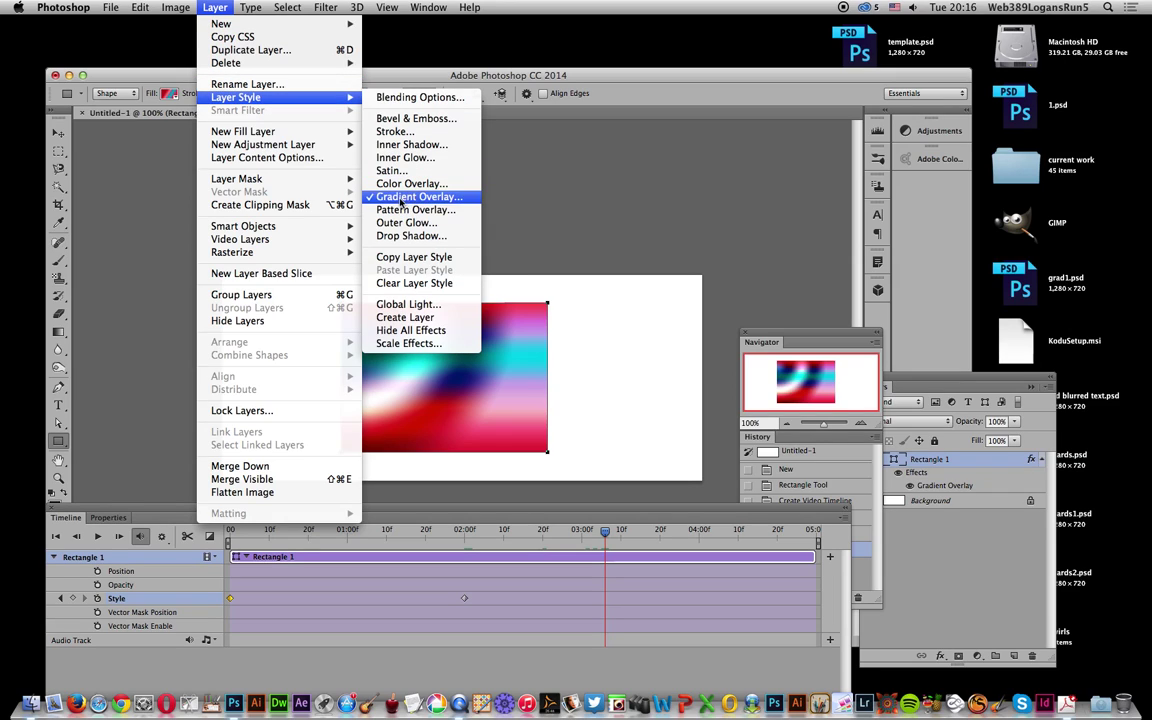
click(401, 199)
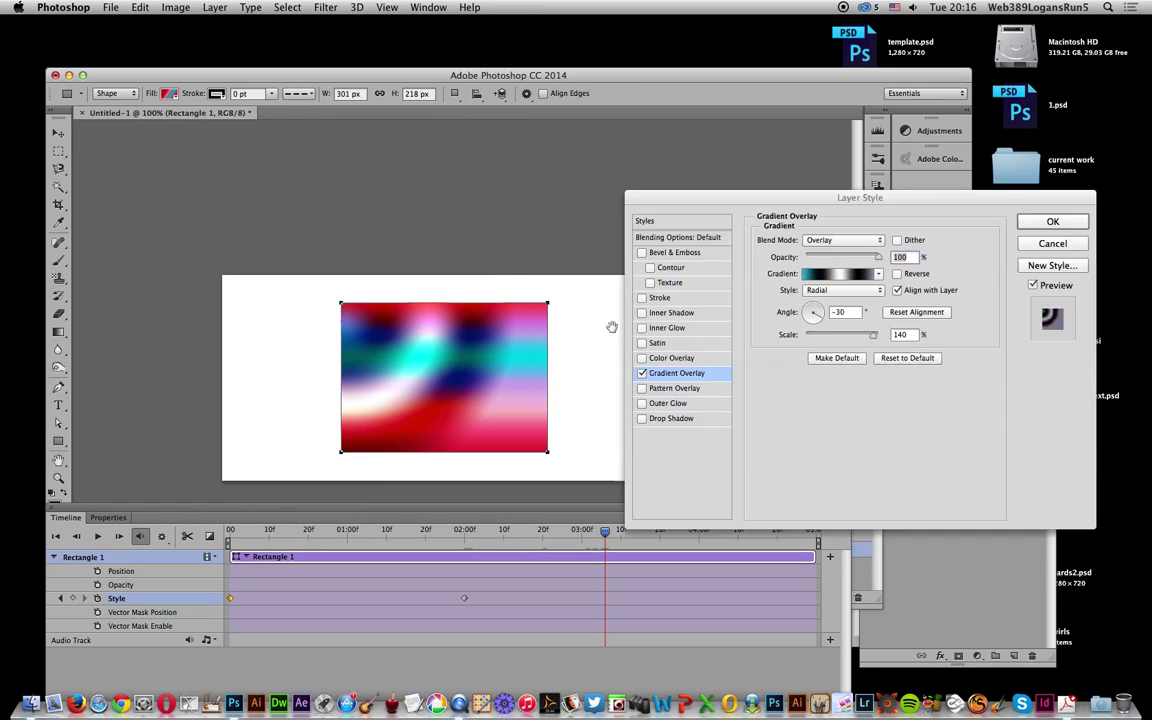
drag(606, 373, 570, 447)
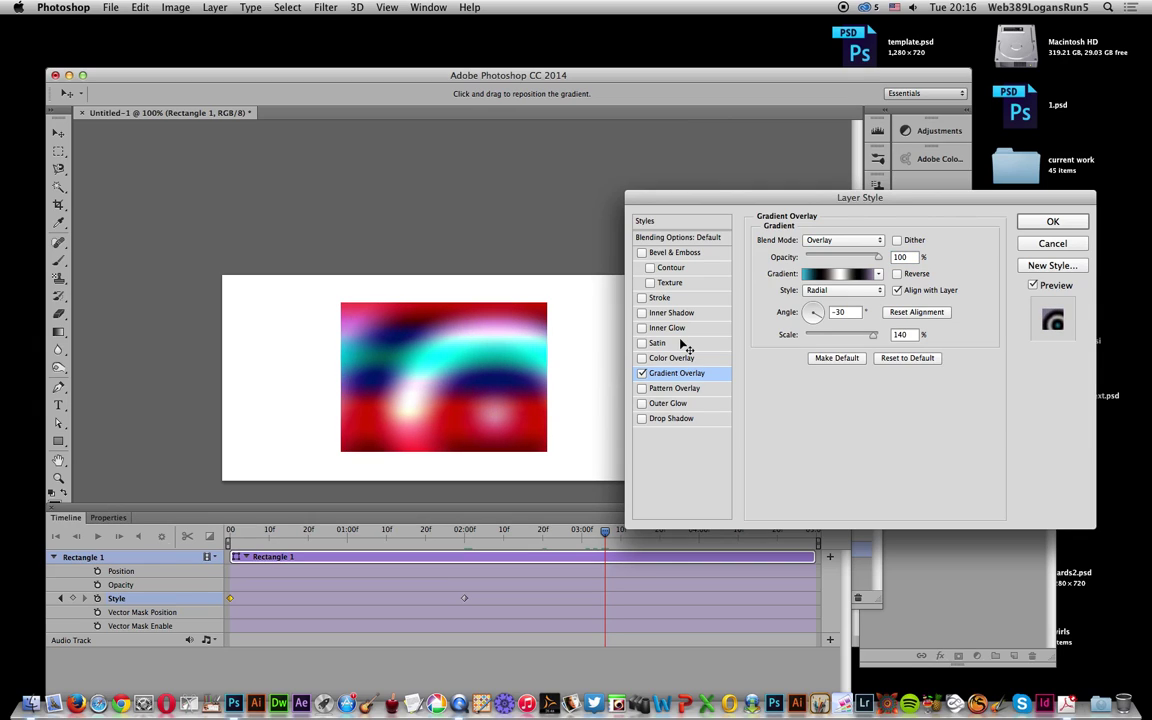
click(1058, 222)
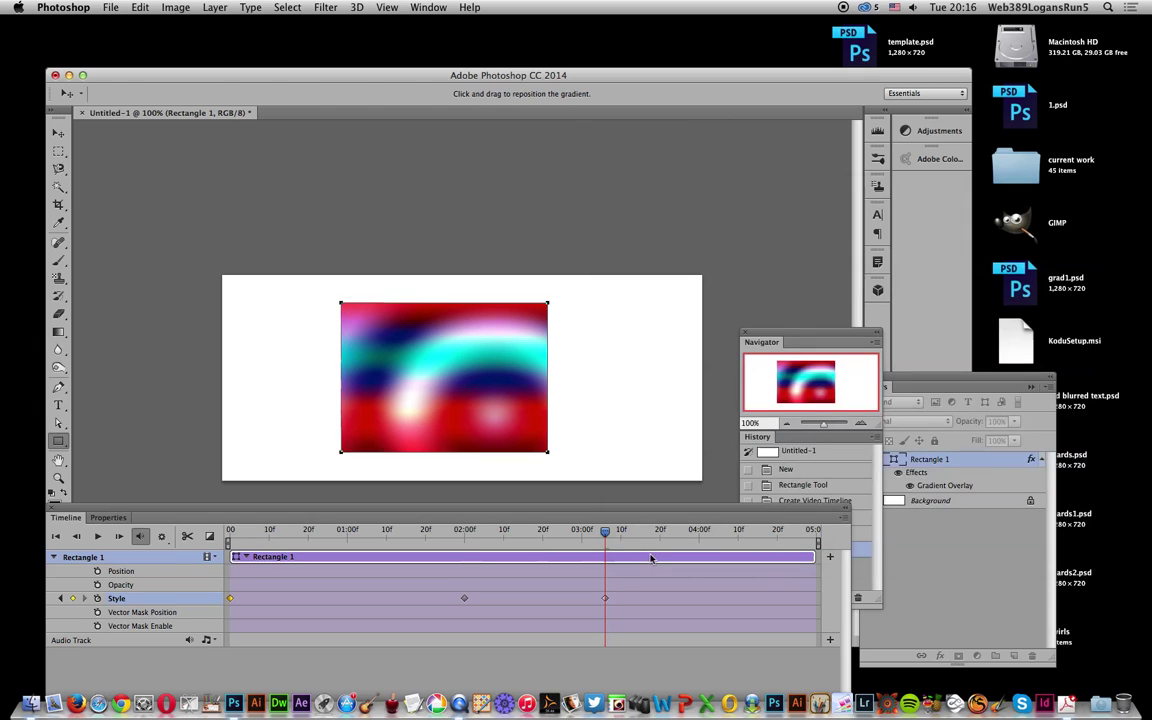
At the end of the timeline, move the gradient overlay's centre down to the rectangle's bottom edge
drag(628, 537, 814, 540)
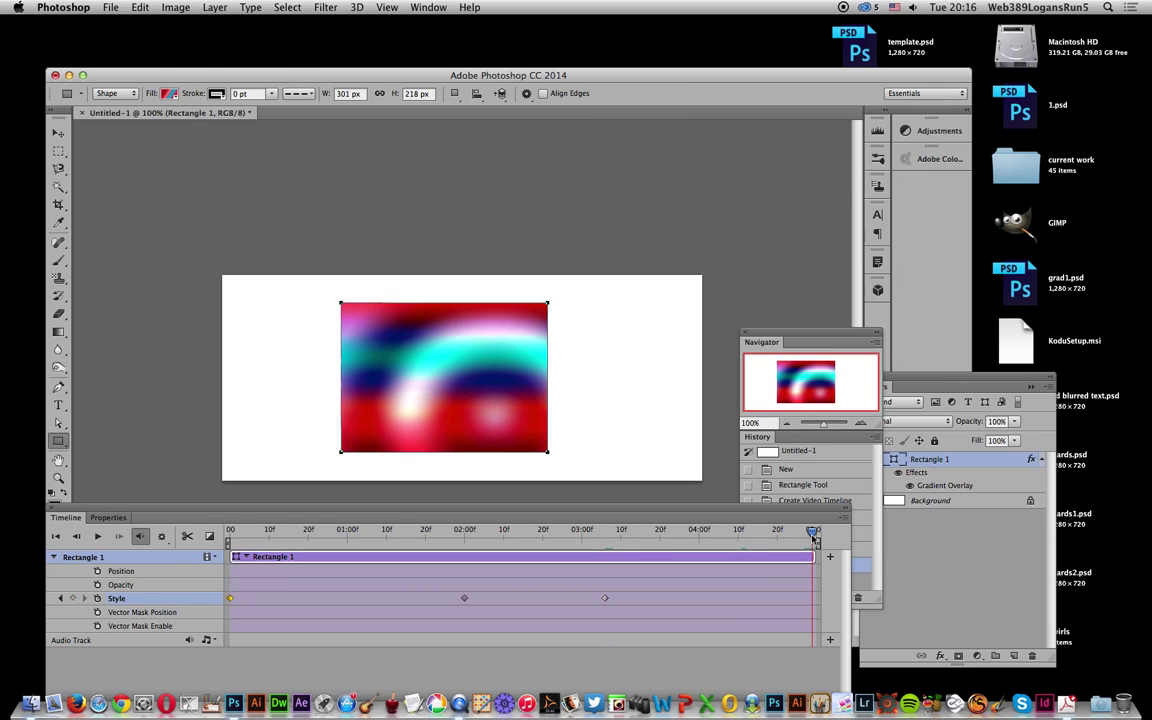
click(215, 7)
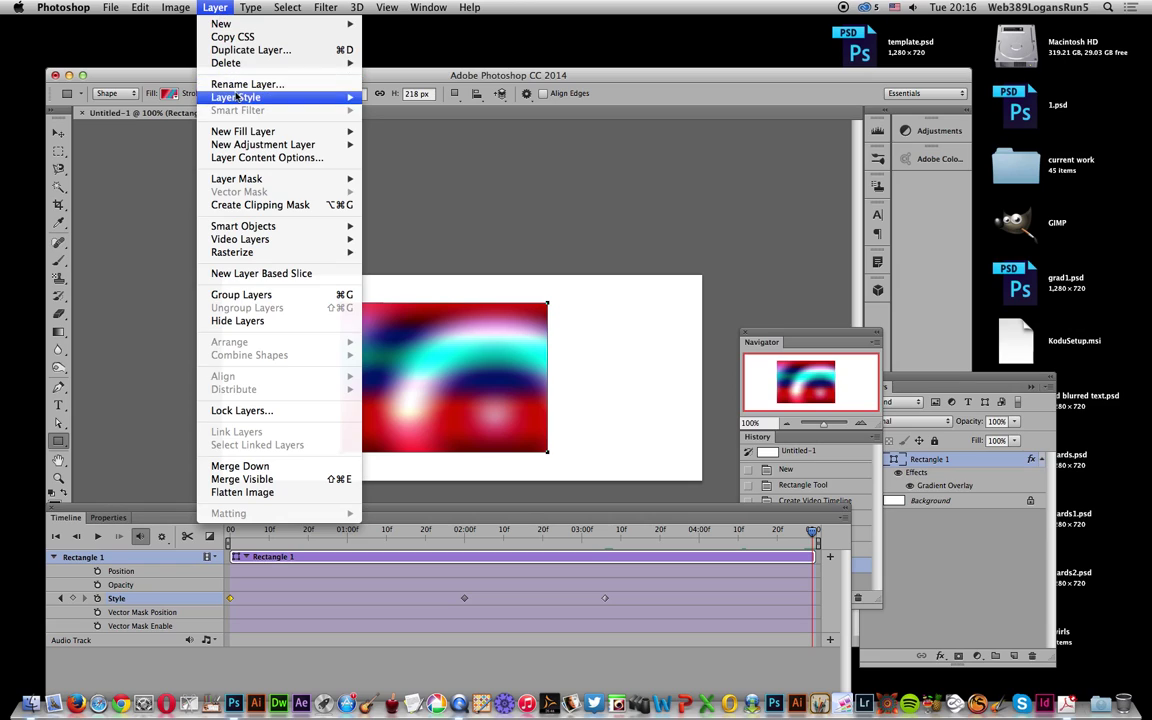
mouse_move(300, 97)
click(383, 200)
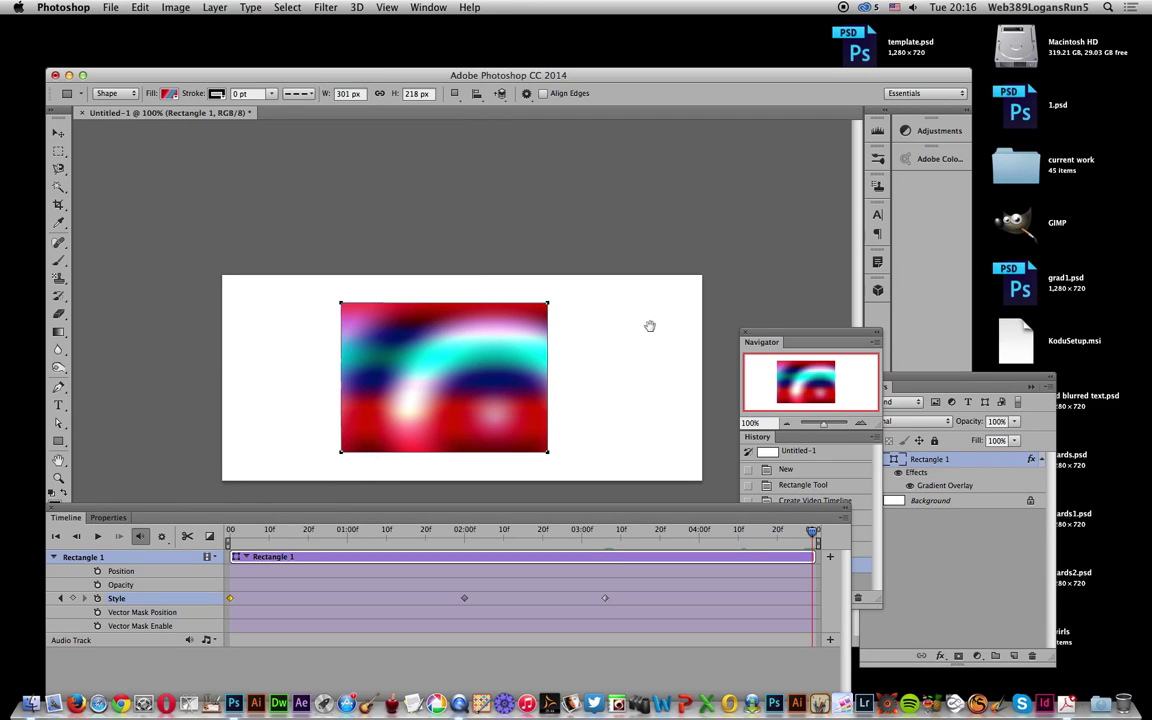
drag(440, 358, 398, 451)
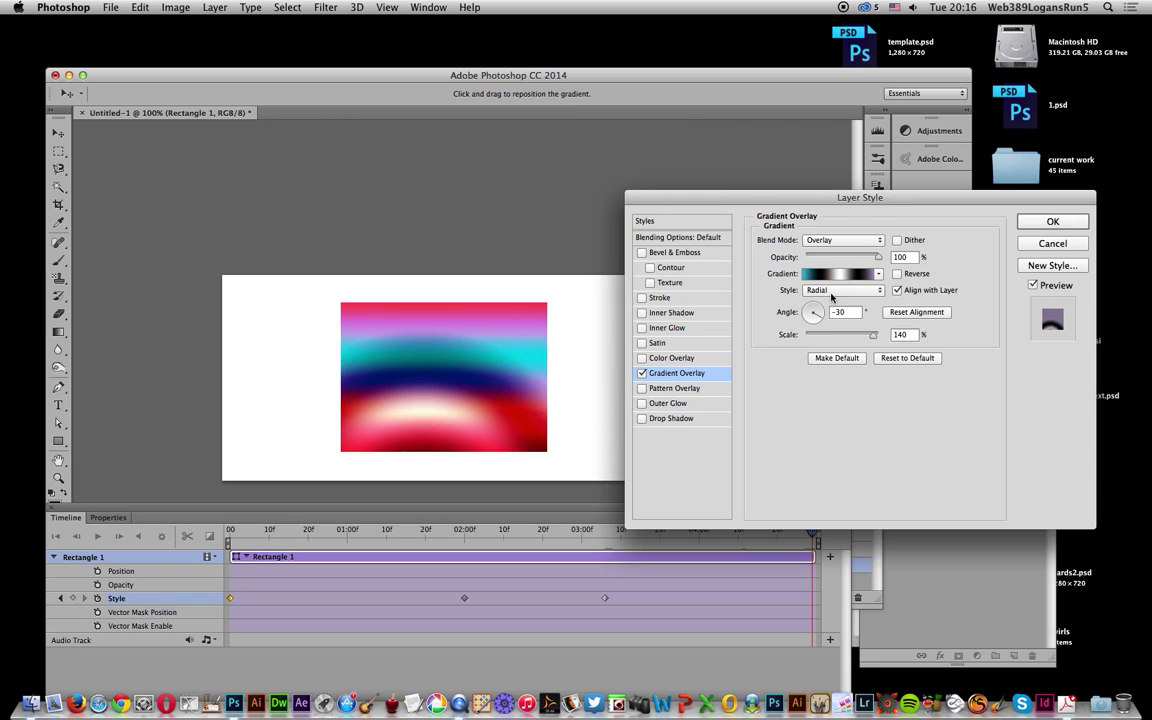
At the end of the timeline, change the overlay's gradient to the striped magenta, black, yellow and green preset and apply the style
click(878, 273)
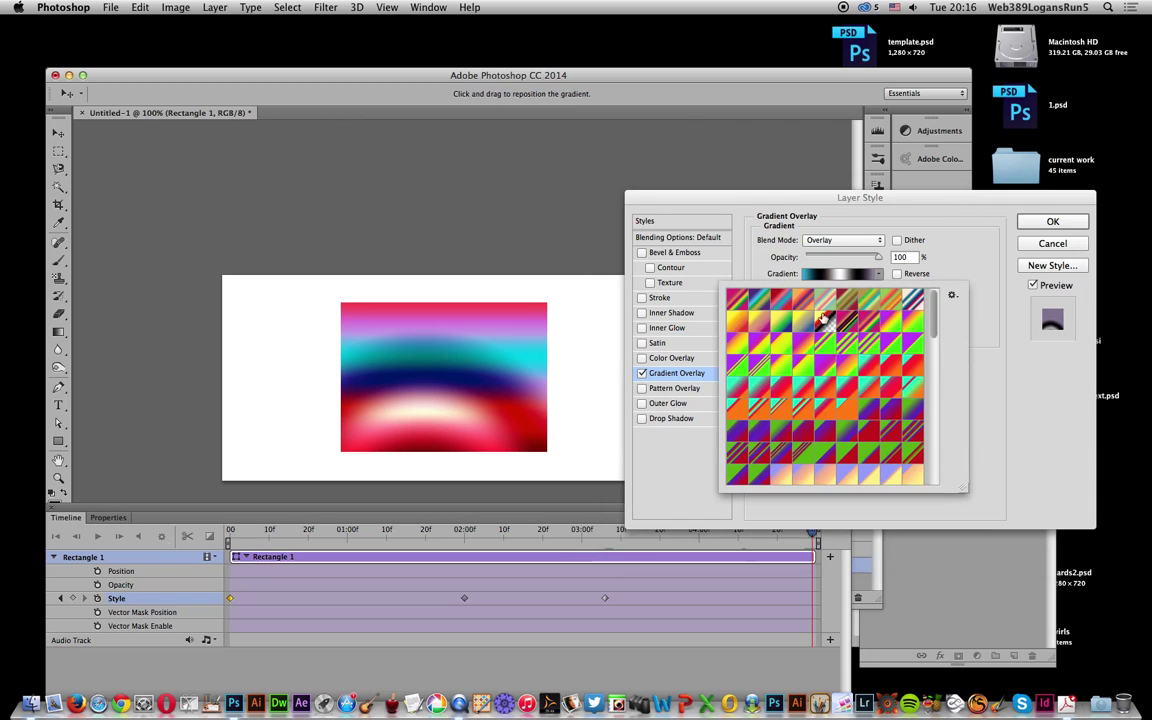
click(803, 303)
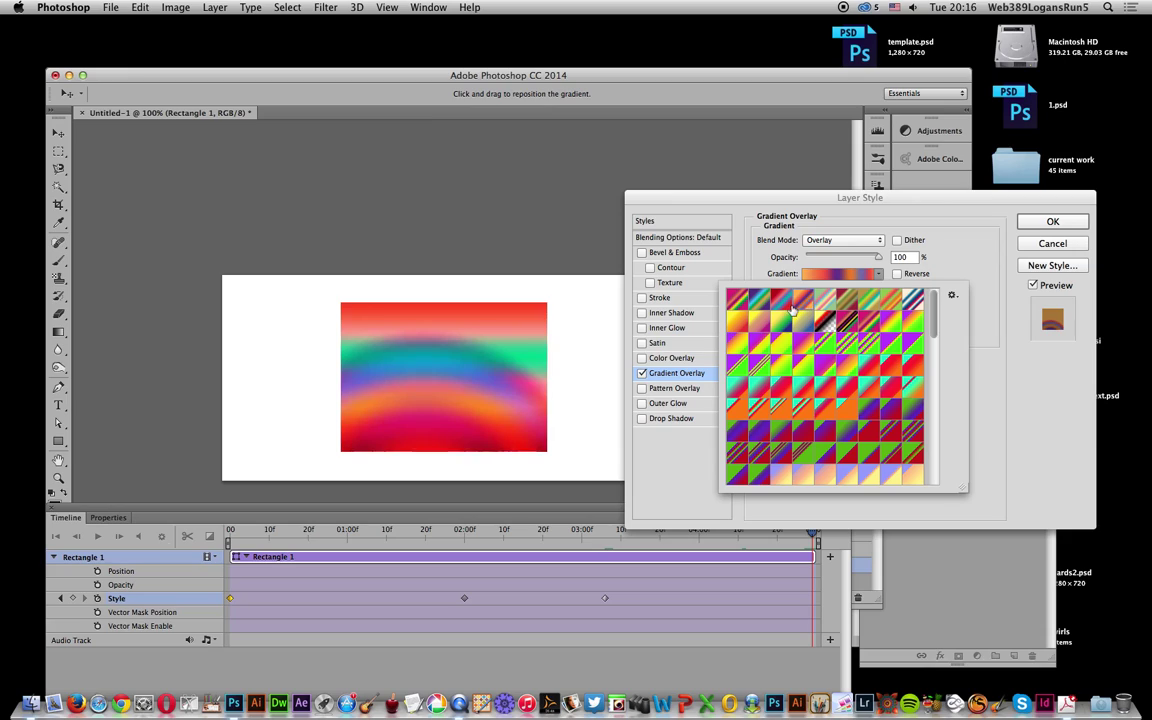
click(789, 303)
click(801, 303)
click(848, 320)
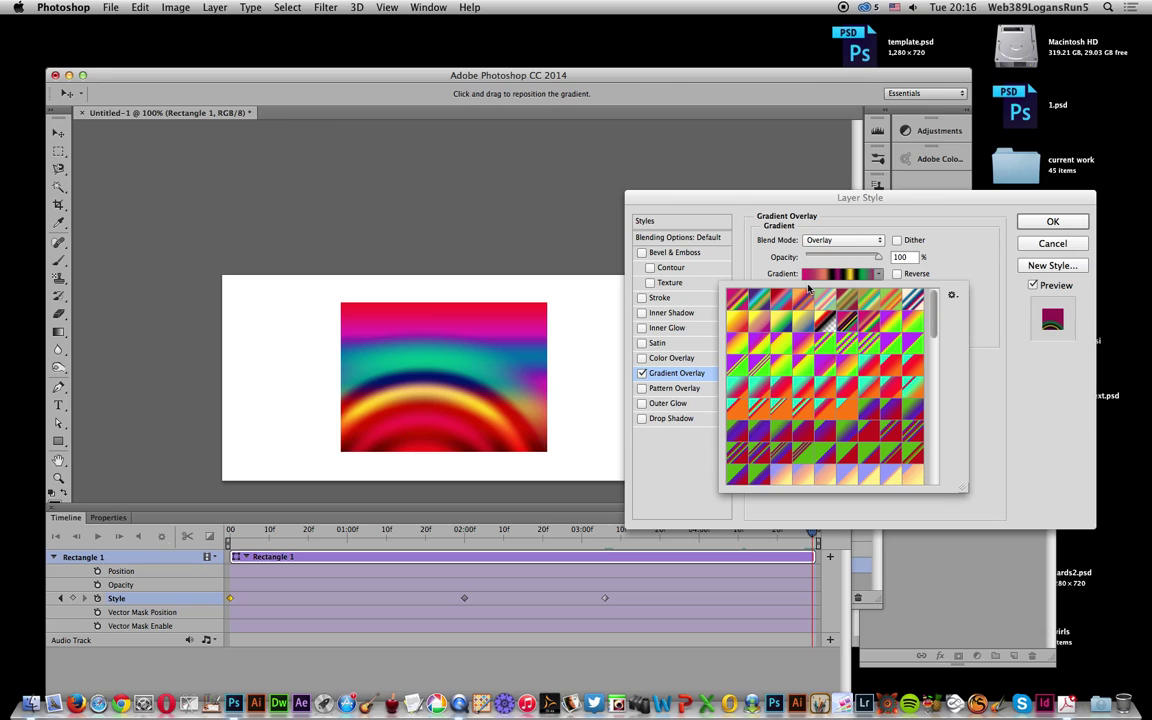
click(1071, 229)
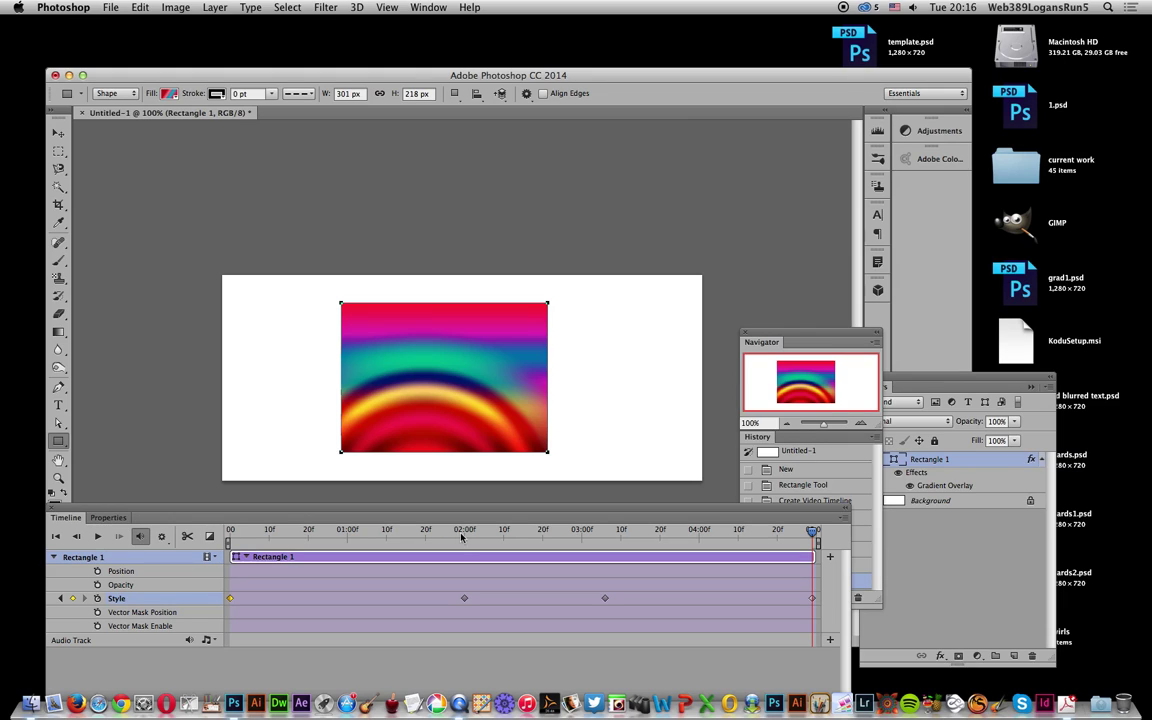
At the 02:00 style keyframe, change the overlay's gradient to the soft magenta, orange, yellow and green preset
drag(812, 533, 437, 531)
drag(290, 530, 464, 546)
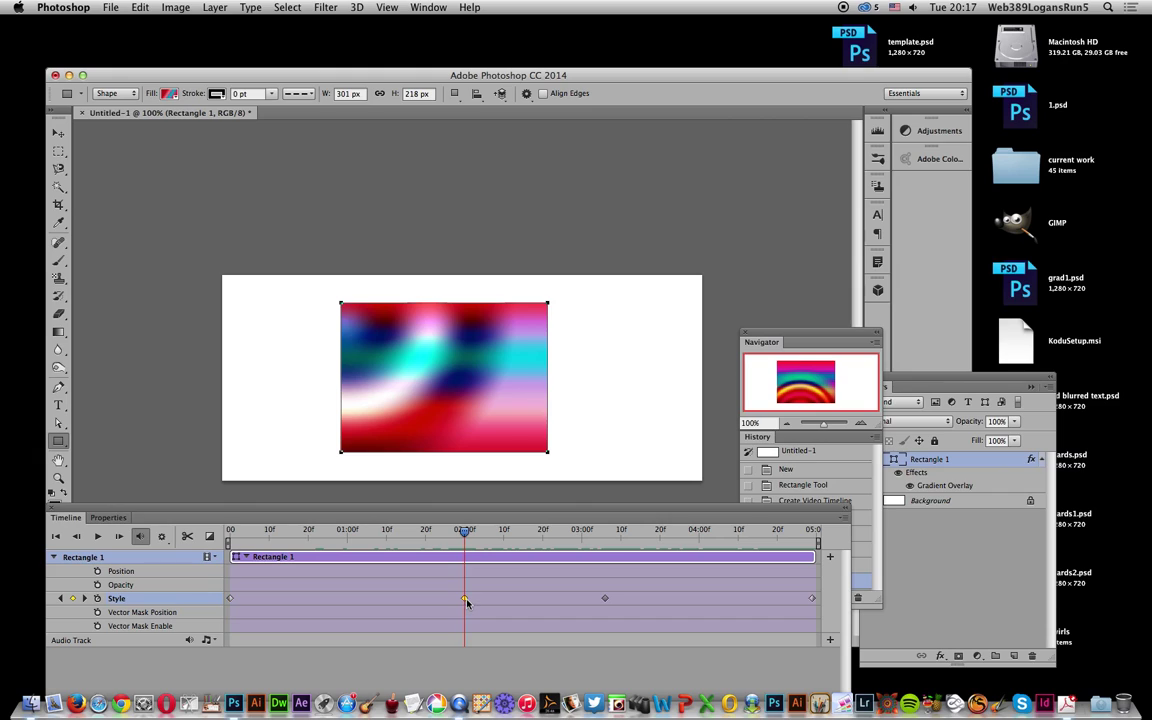
click(229, 7)
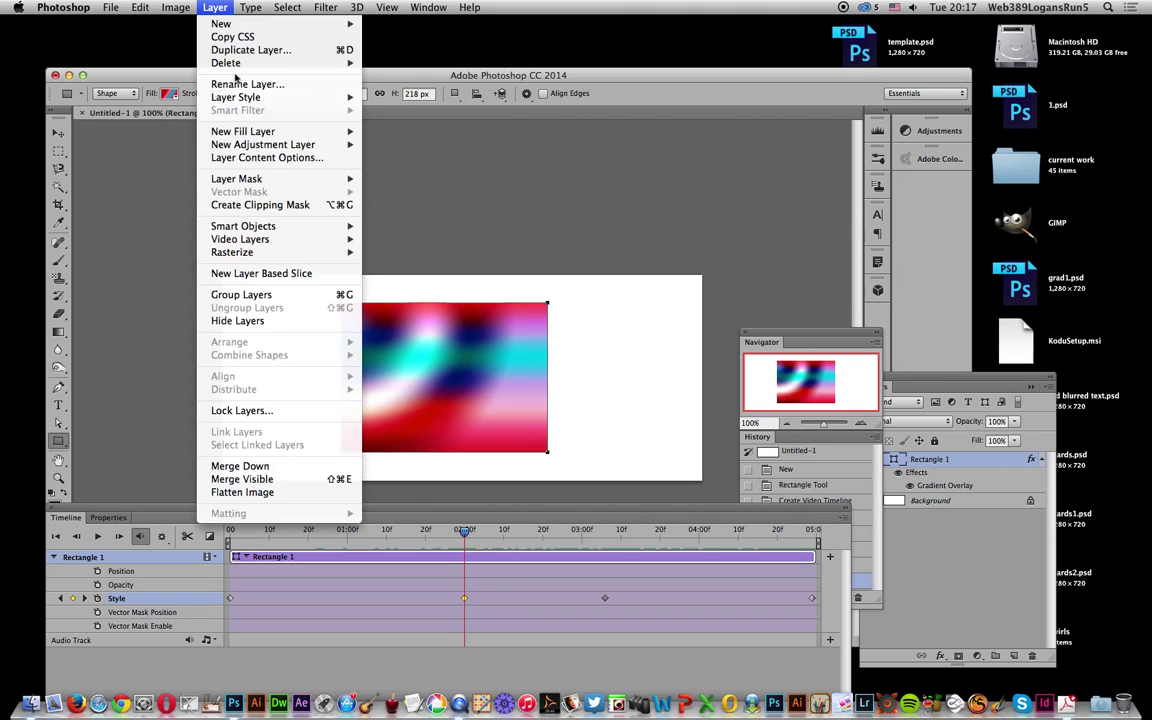
mouse_move(290, 97)
click(413, 199)
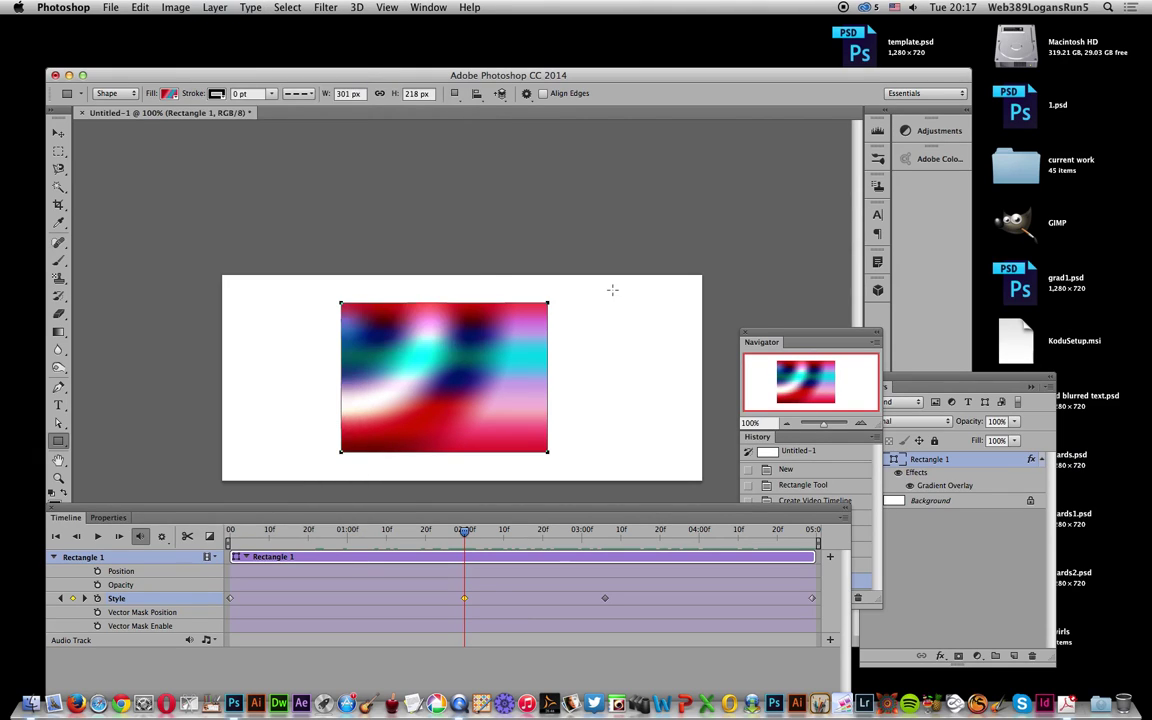
click(879, 274)
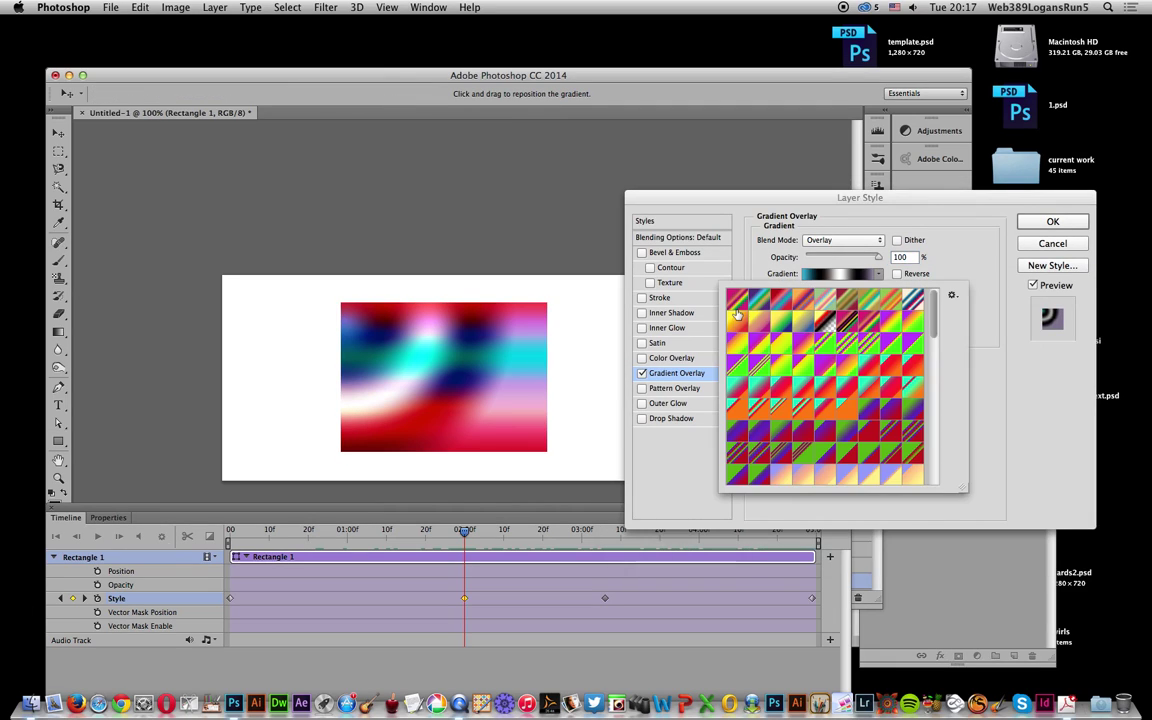
click(735, 345)
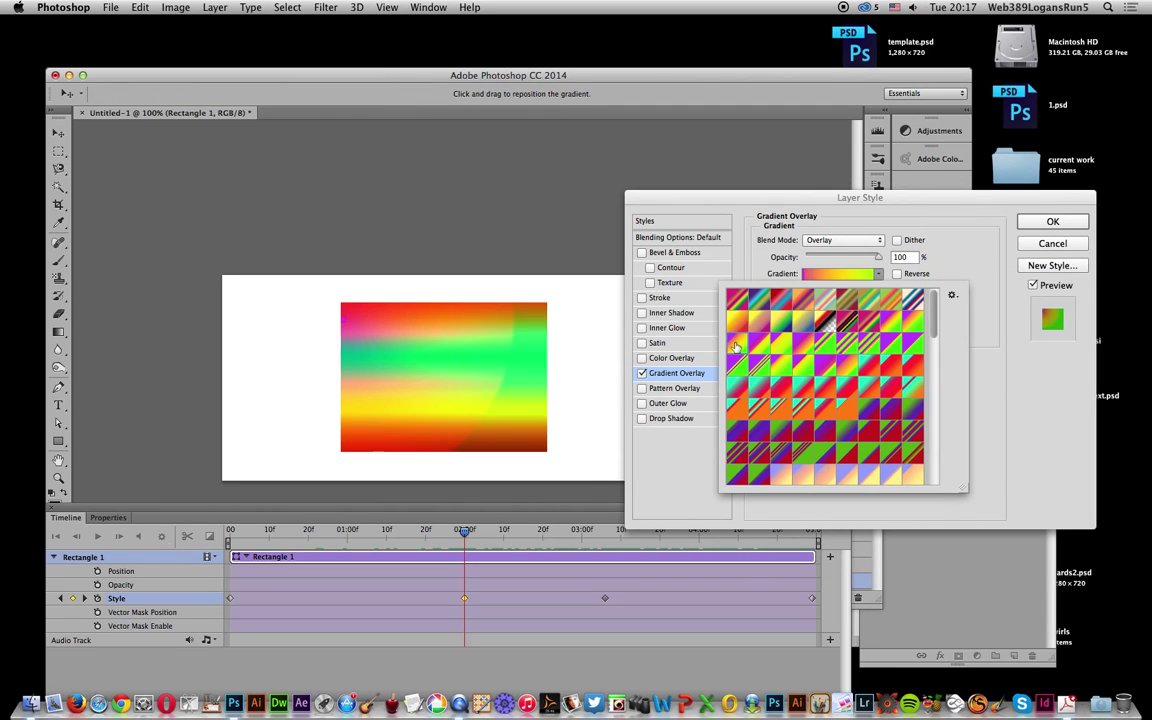
click(732, 312)
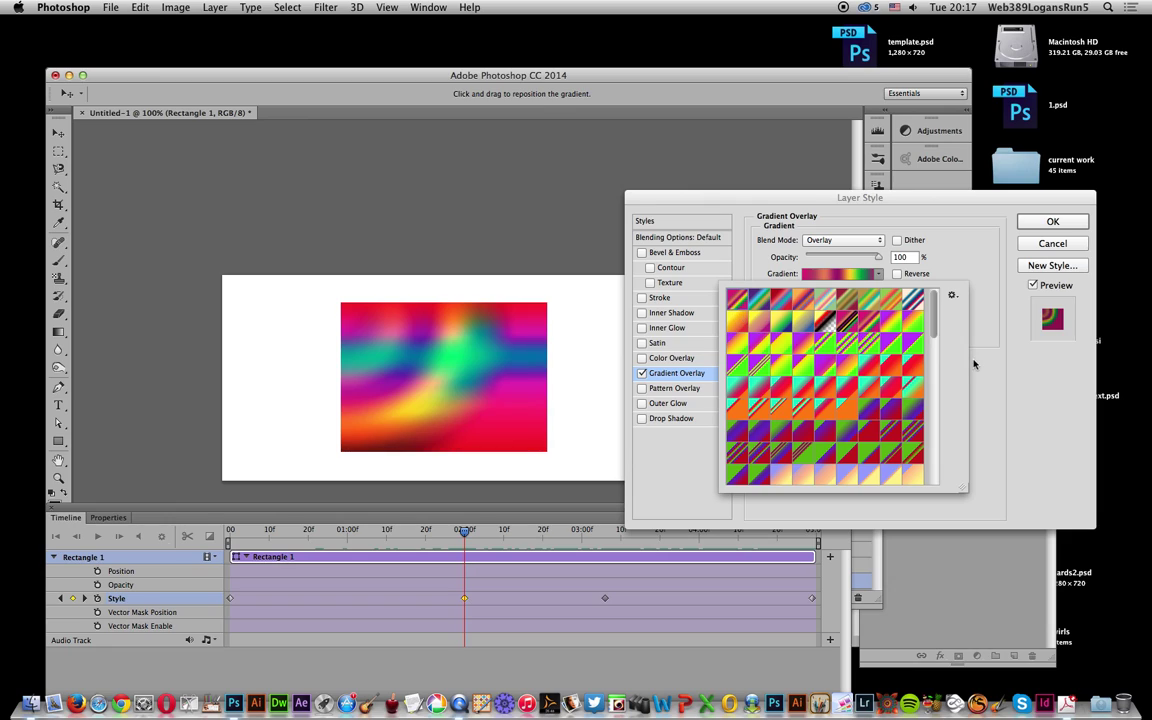
key(Return)
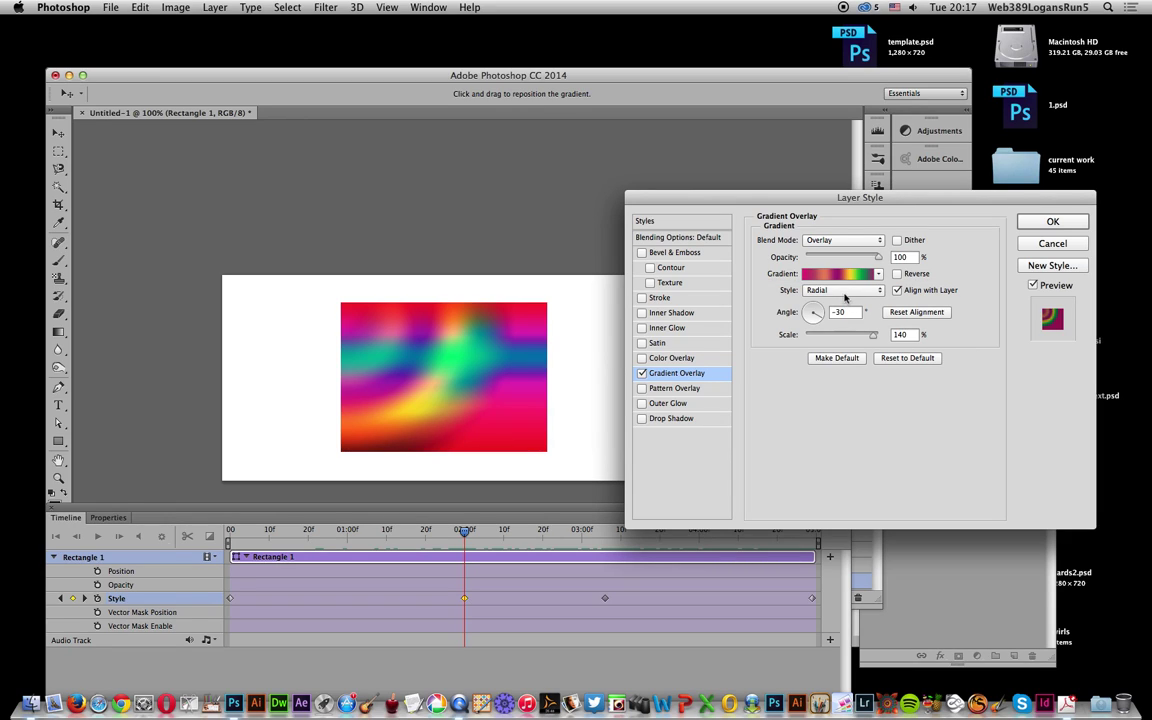
Make the 02:00 gradient overlay Linear, shift it slightly within the rectangle, set its angle to -48°, and apply the style
click(844, 292)
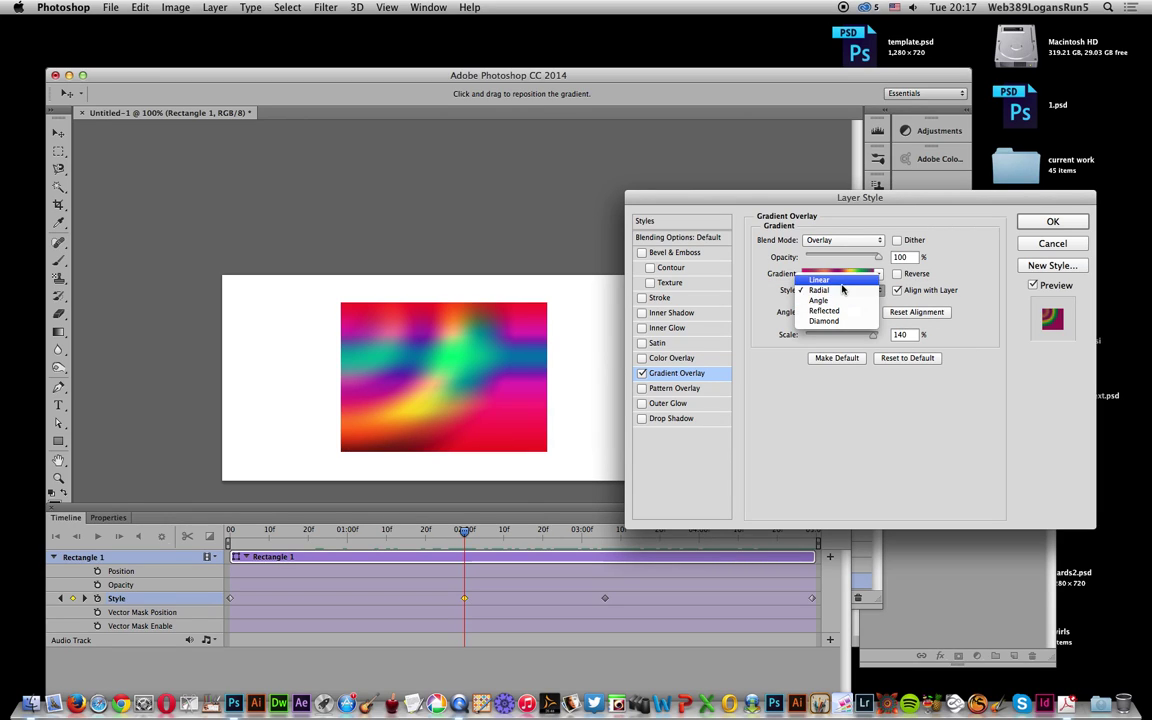
click(819, 280)
drag(425, 361, 460, 368)
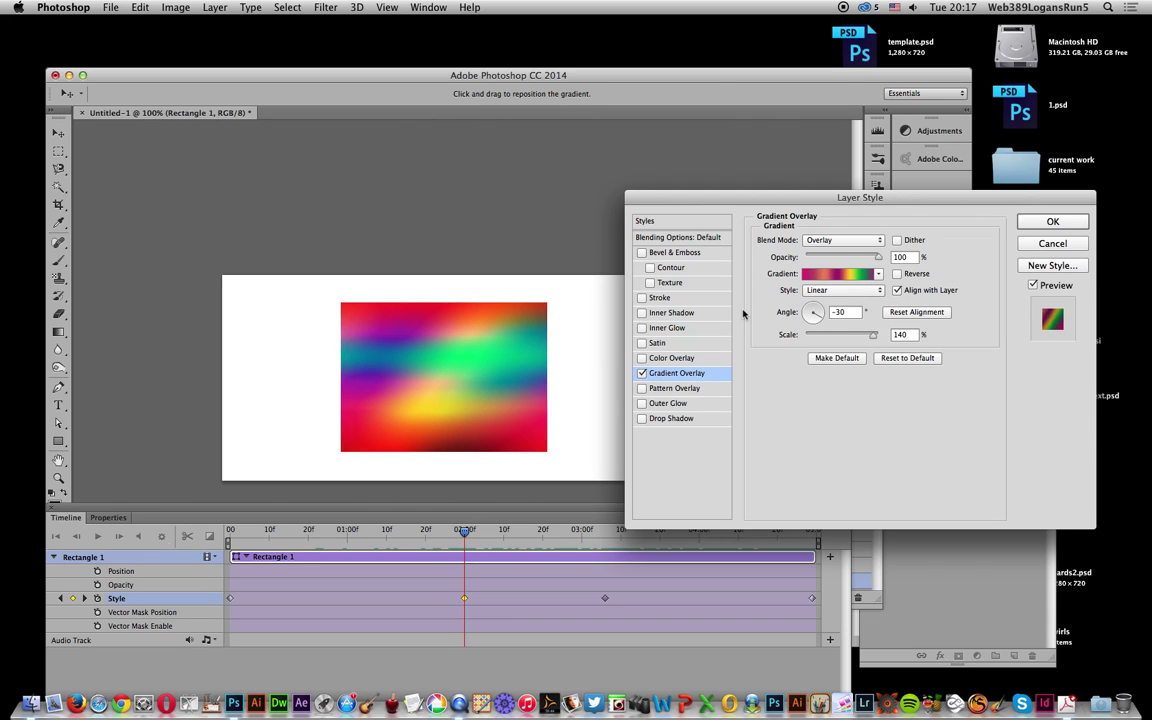
drag(822, 320, 820, 323)
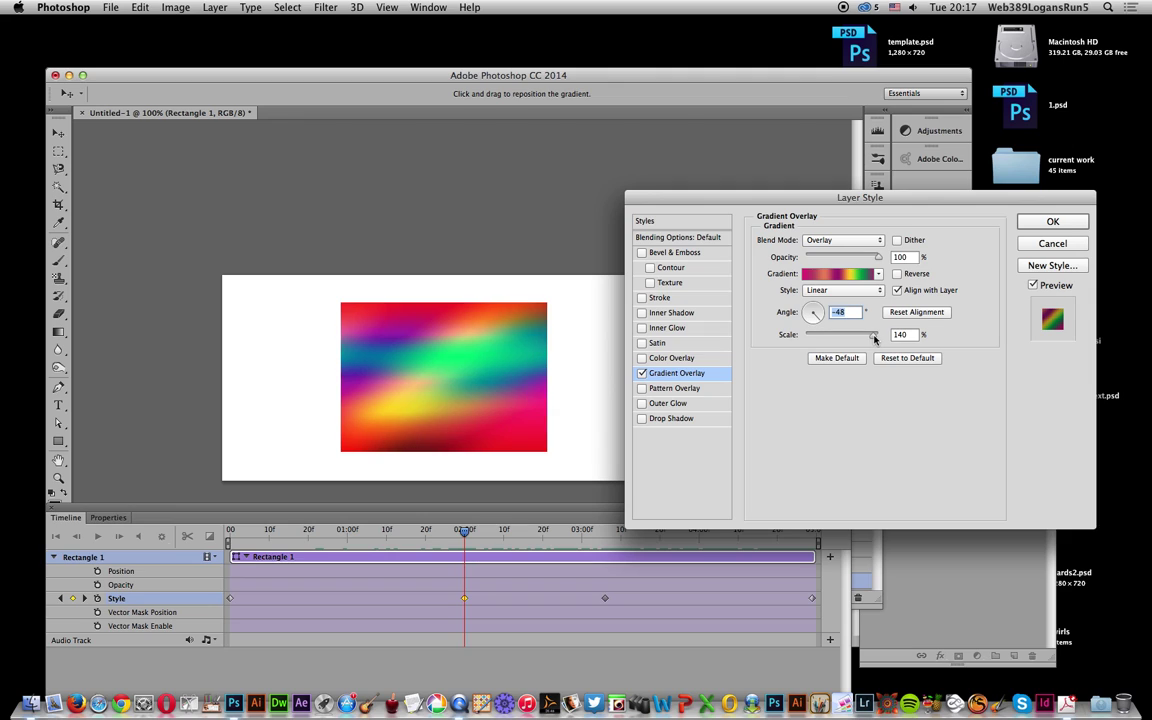
click(1080, 226)
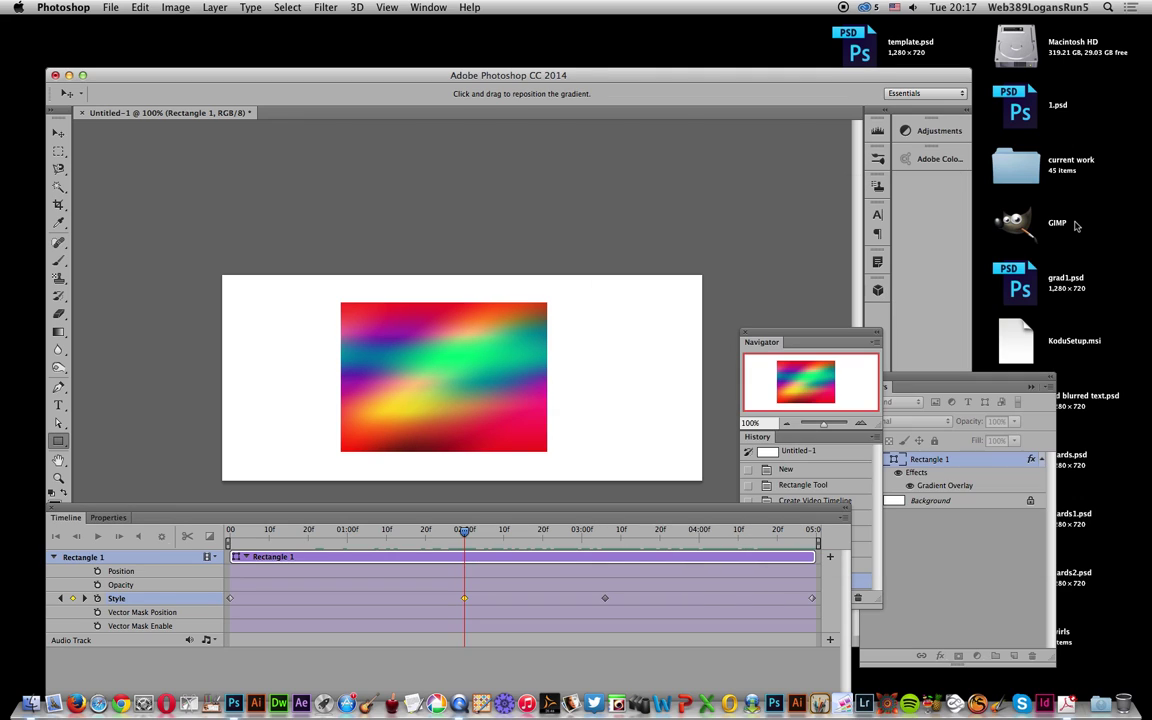
mouse_move(465, 533)
mouse_down()
mouse_move(230, 533)
mouse_move(461, 532)
mouse_up()
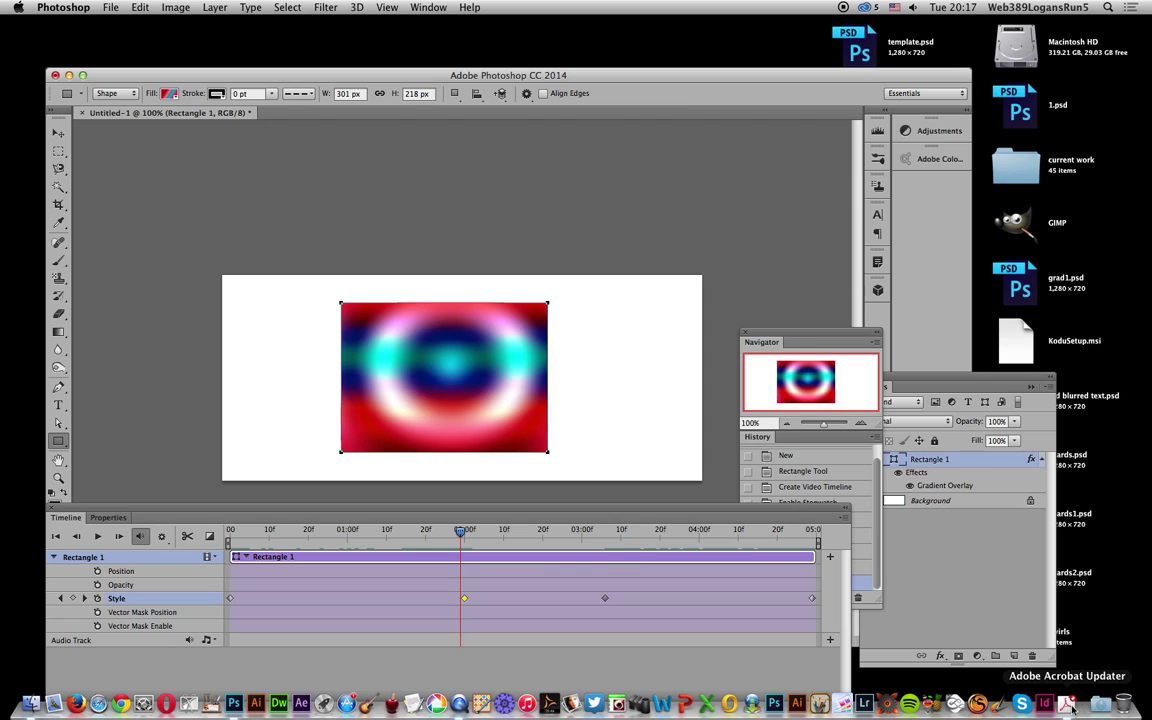
Quit the Adobe Acrobat Updater
right_click(1067, 703)
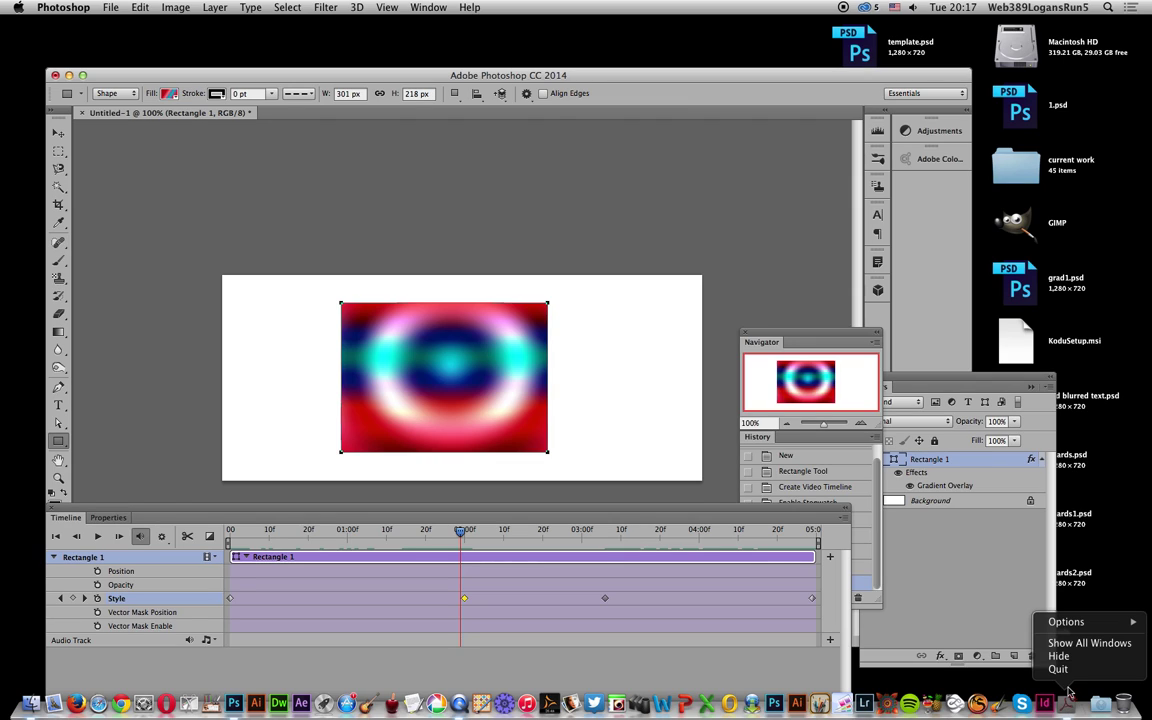
click(1080, 673)
Return to the start of the timeline, collapse the Rectangle 1 track, and convert the Rectangle 1 layer to a smart object
drag(463, 537, 226, 537)
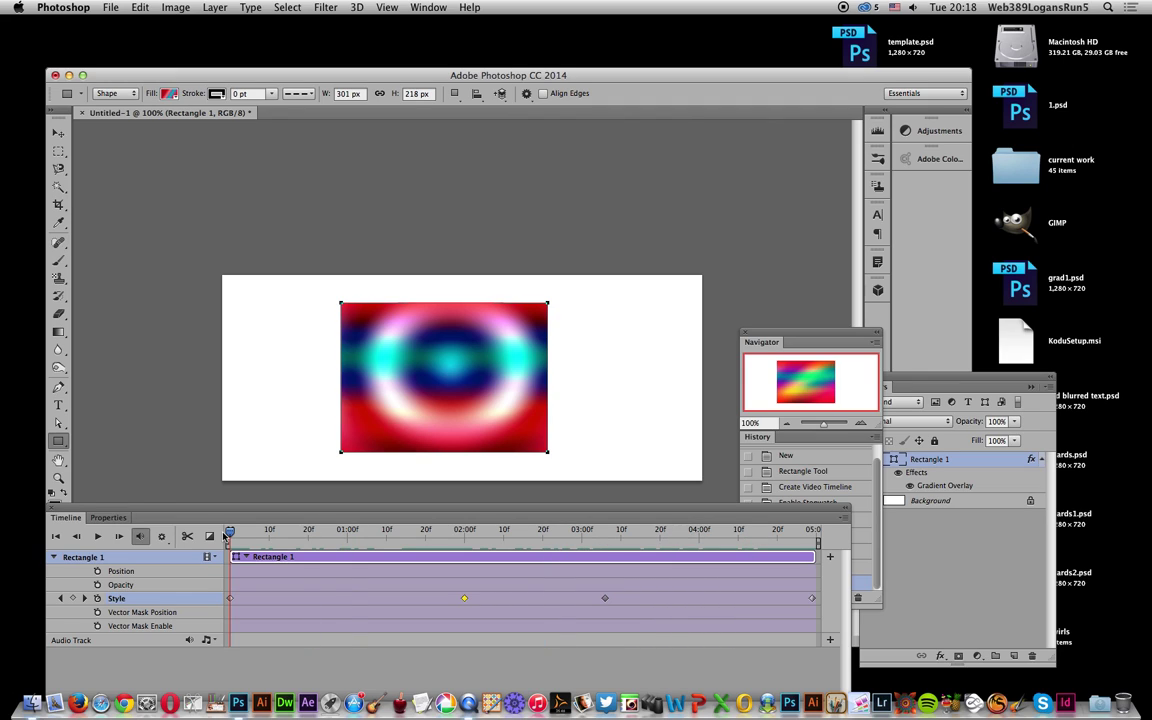
click(54, 558)
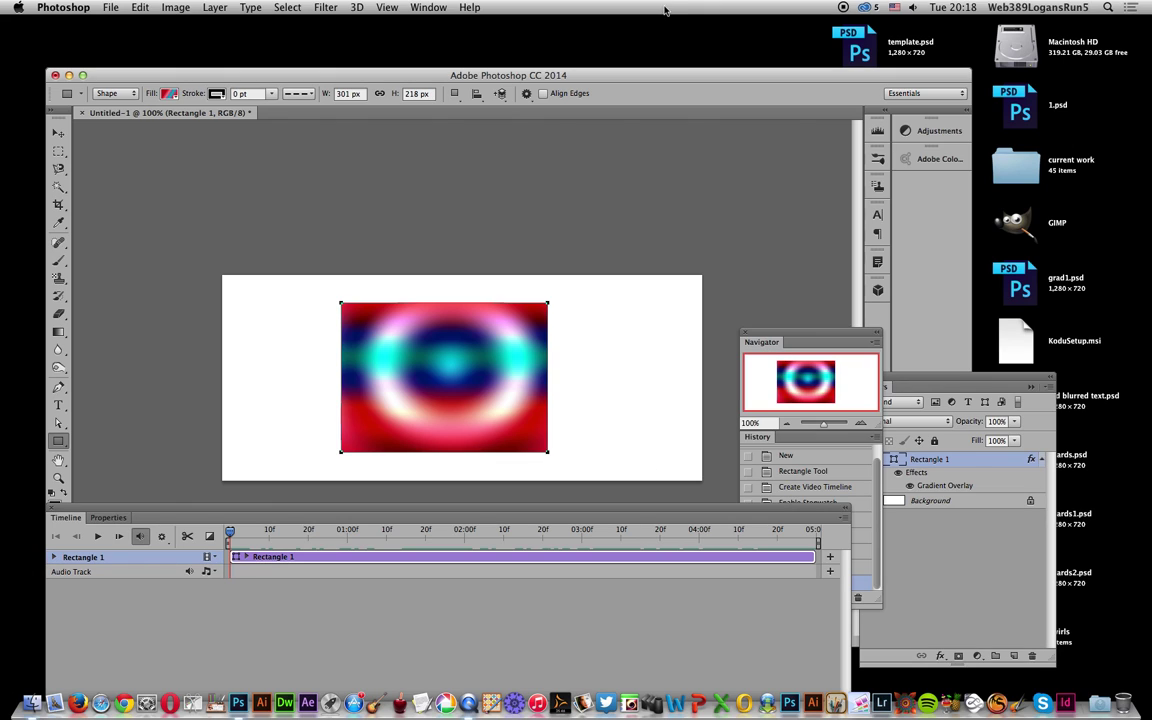
click(216, 7)
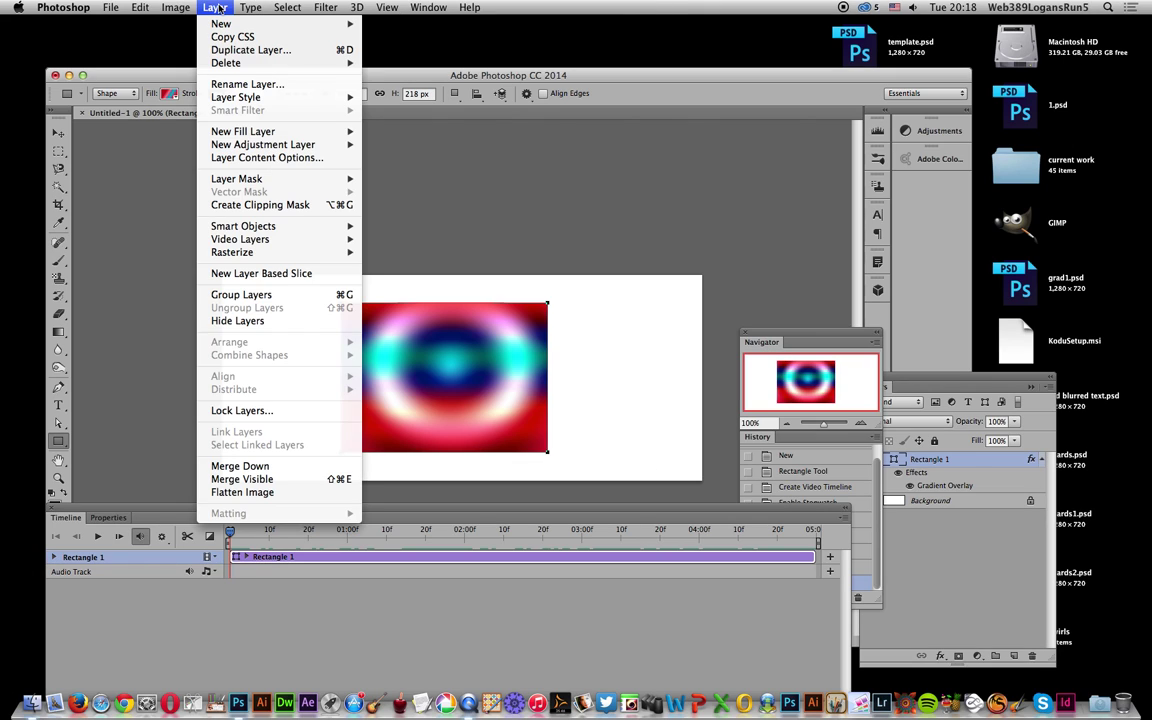
mouse_move(244, 228)
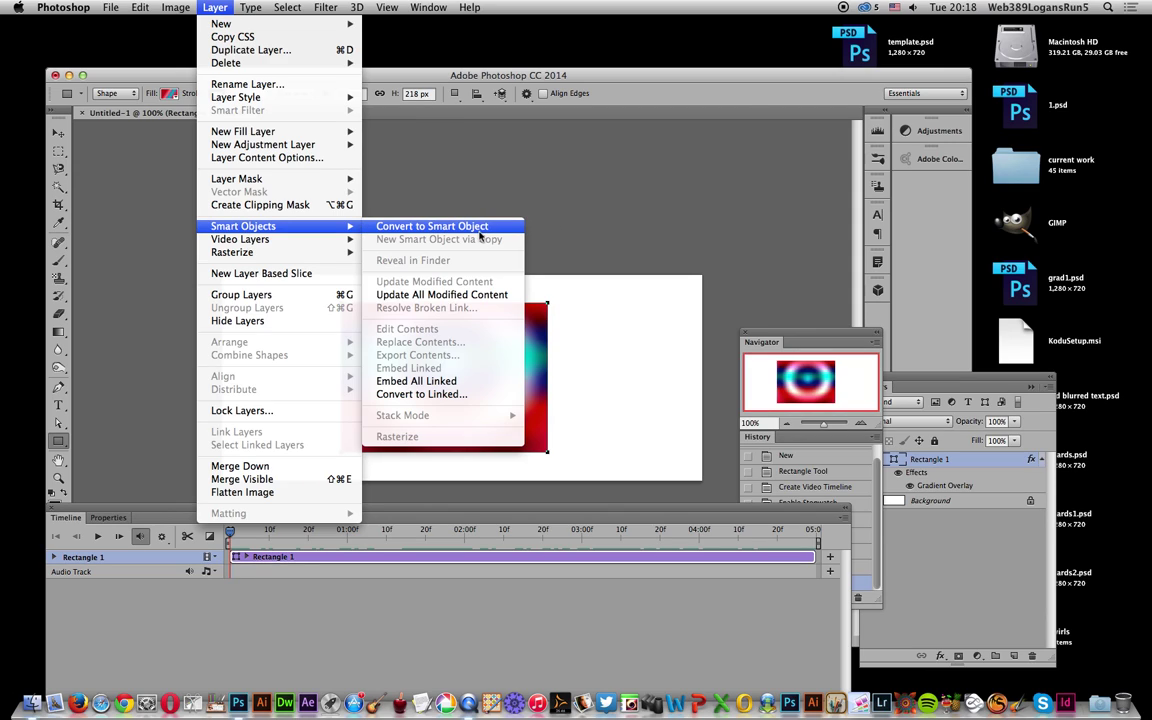
click(480, 230)
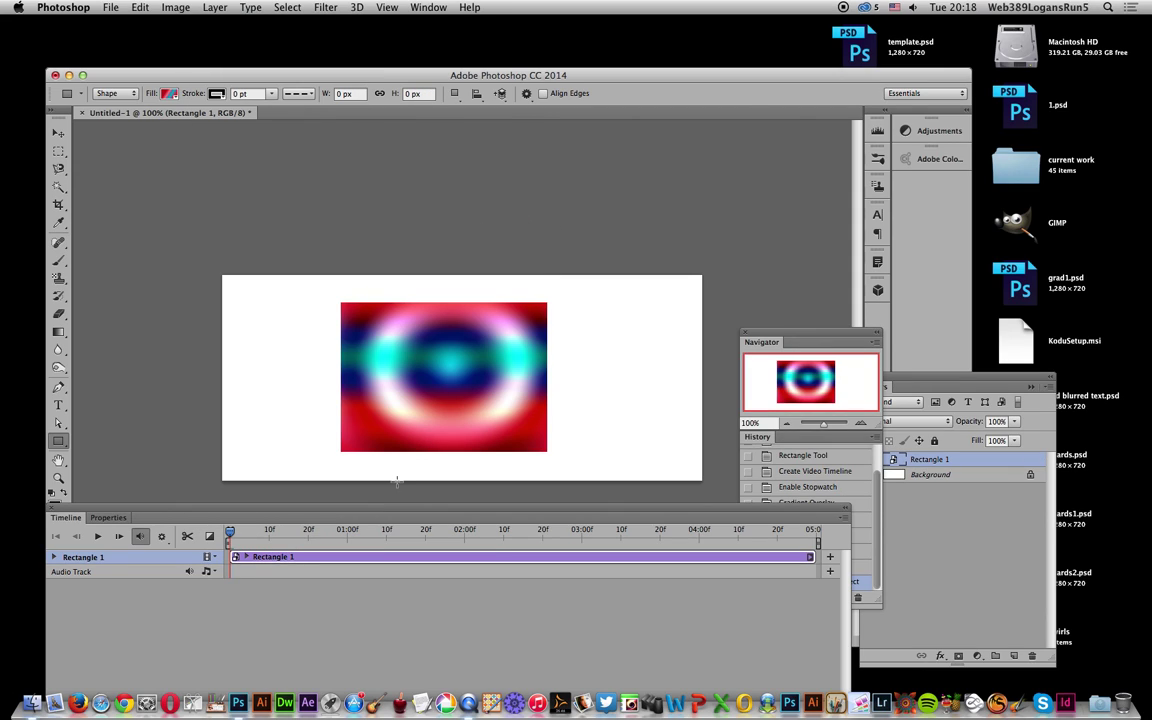
Expand the smart object's track and enable Style keyframing at about 03:18 on the timeline
click(55, 557)
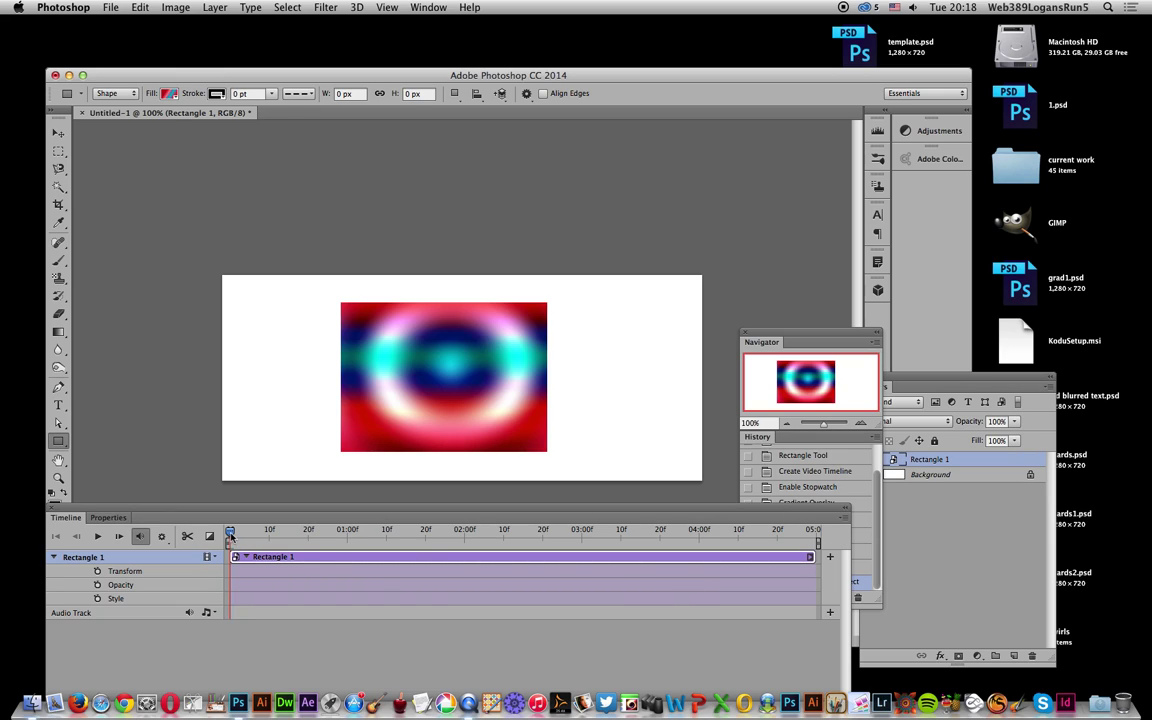
drag(230, 533, 652, 534)
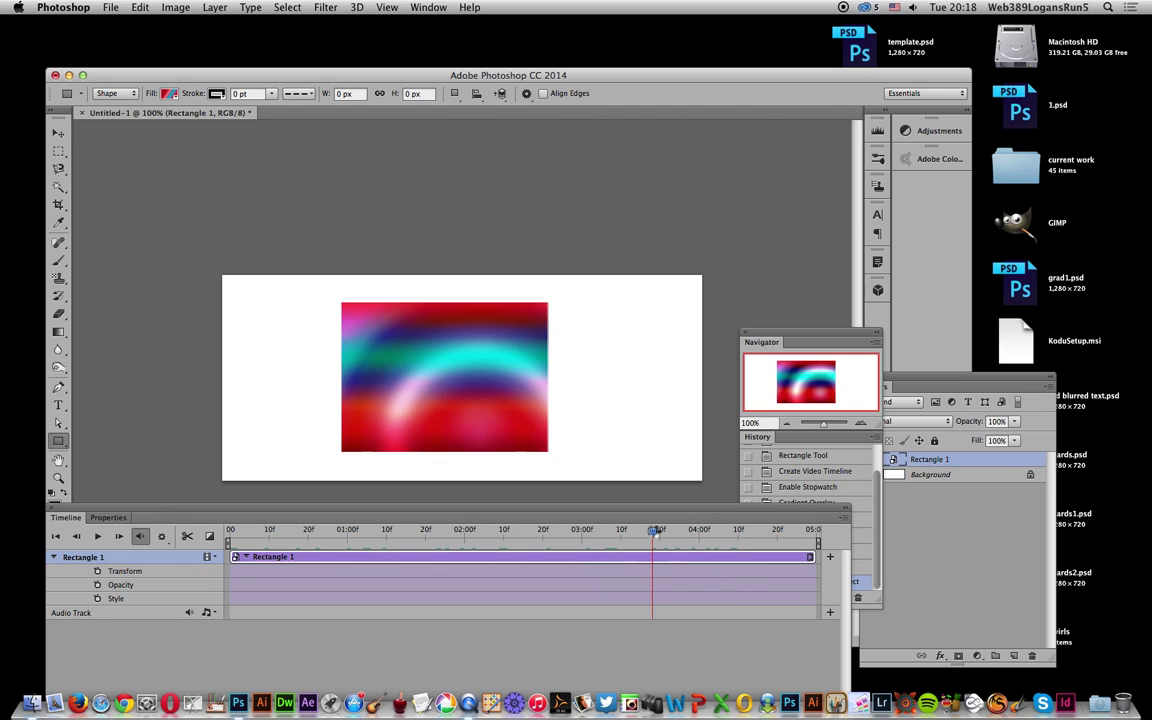
click(97, 598)
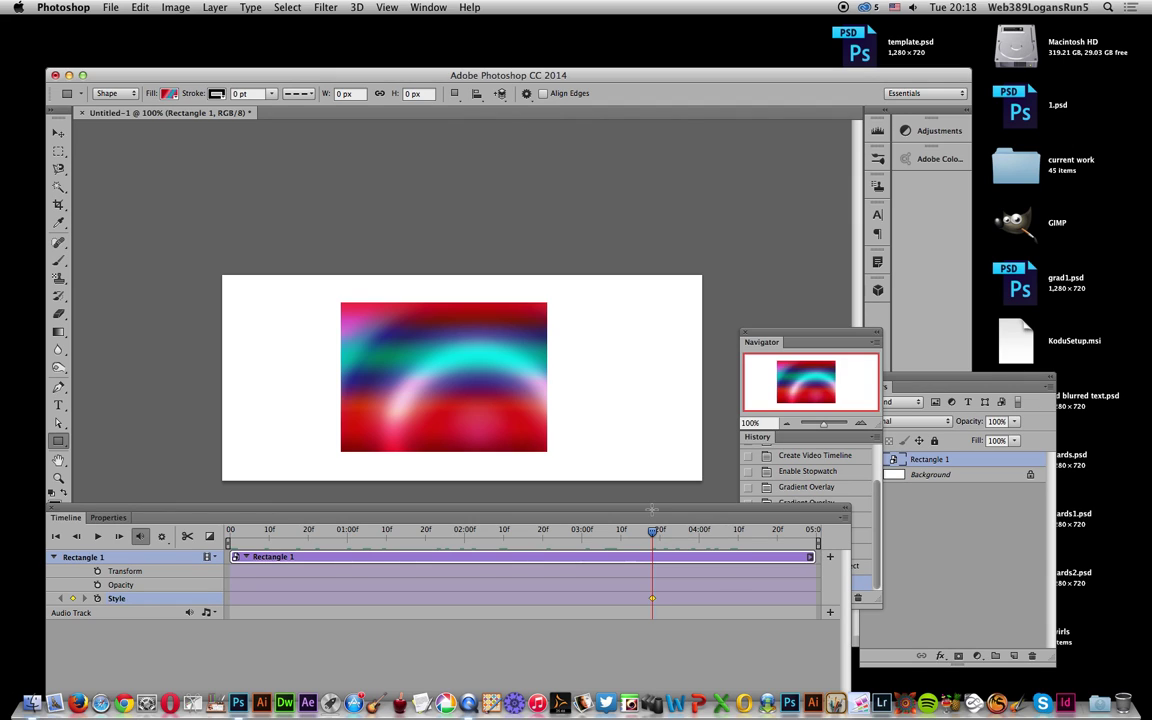
Add a Gradient Overlay to the smart object, moving its centre to the rectangle's upper left area and setting its scale to about 122%
click(218, 7)
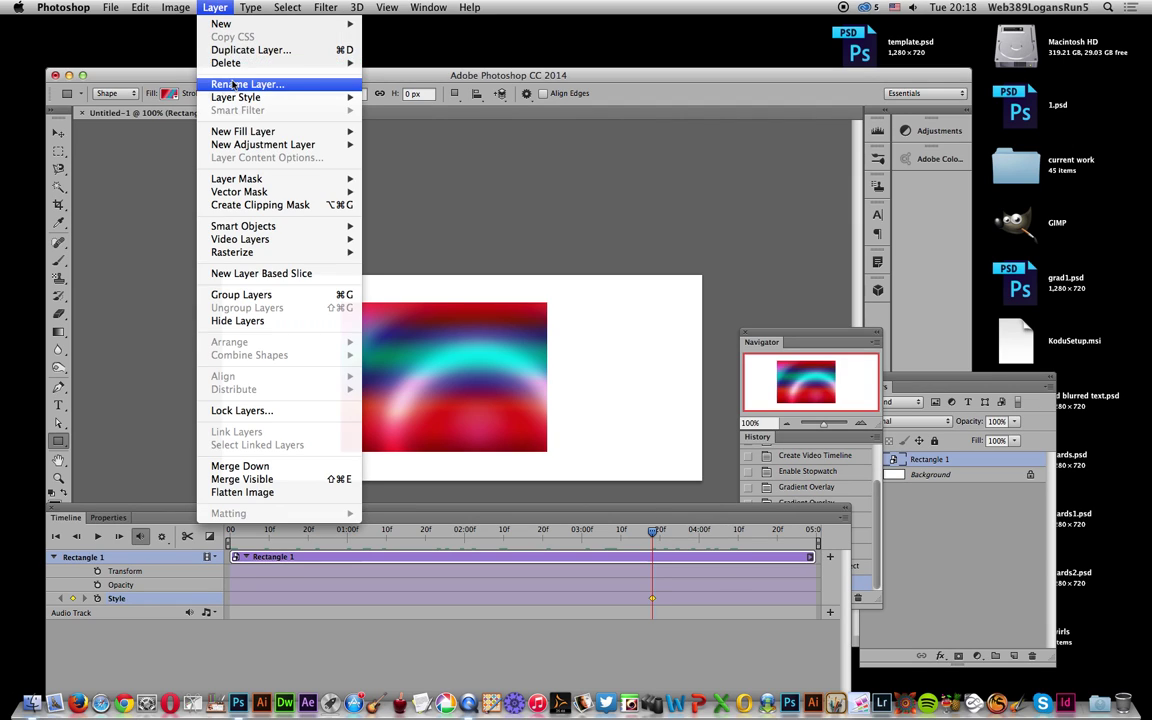
mouse_move(250, 97)
click(411, 196)
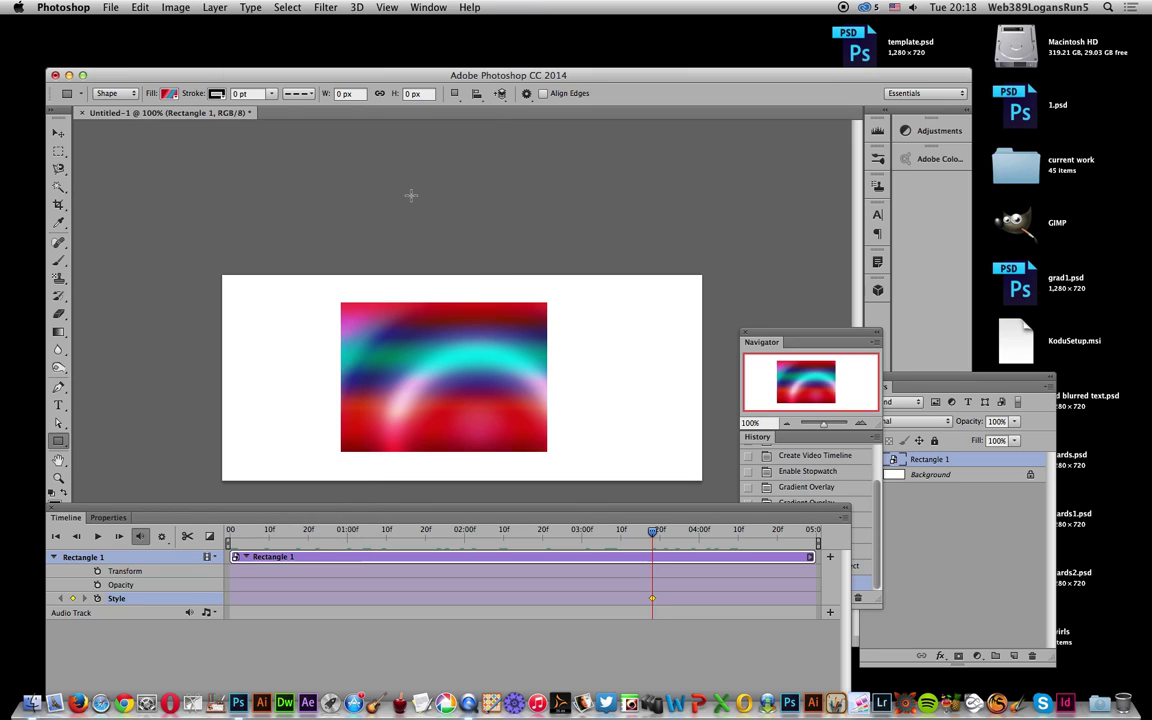
drag(452, 326, 362, 318)
drag(868, 340, 856, 340)
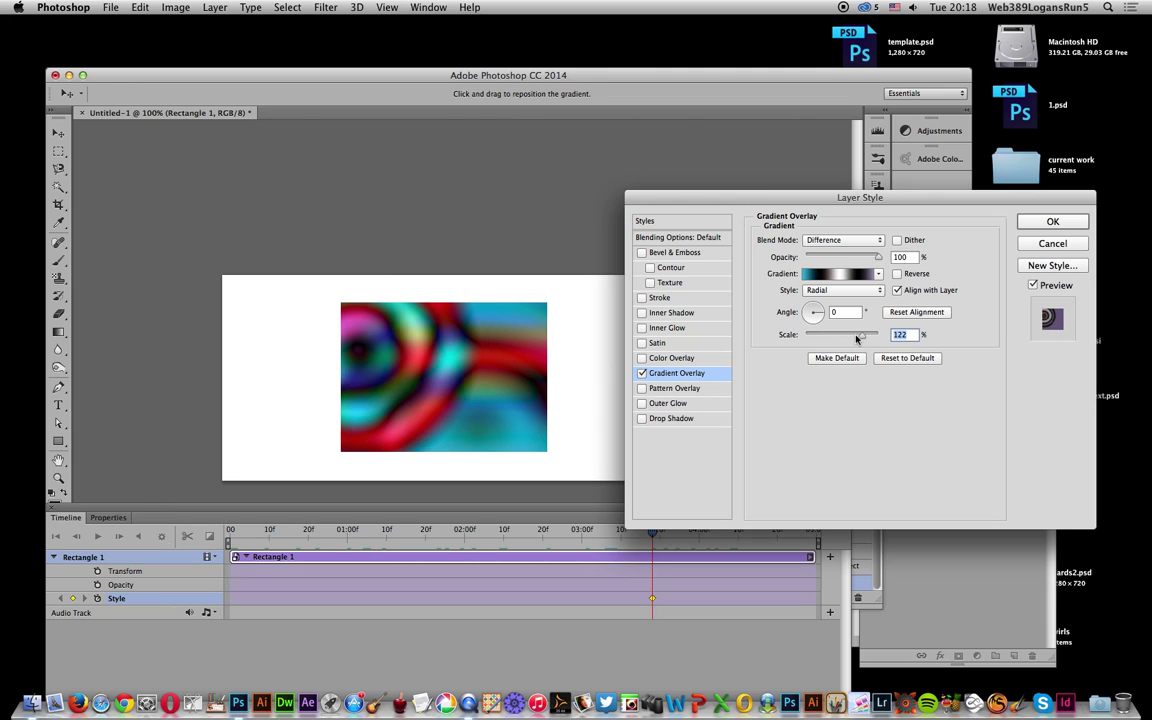
Choose the olive and brown striped gradient preset, move the overlay's centre to the rectangle's lower right area, and apply the style
click(878, 273)
click(849, 307)
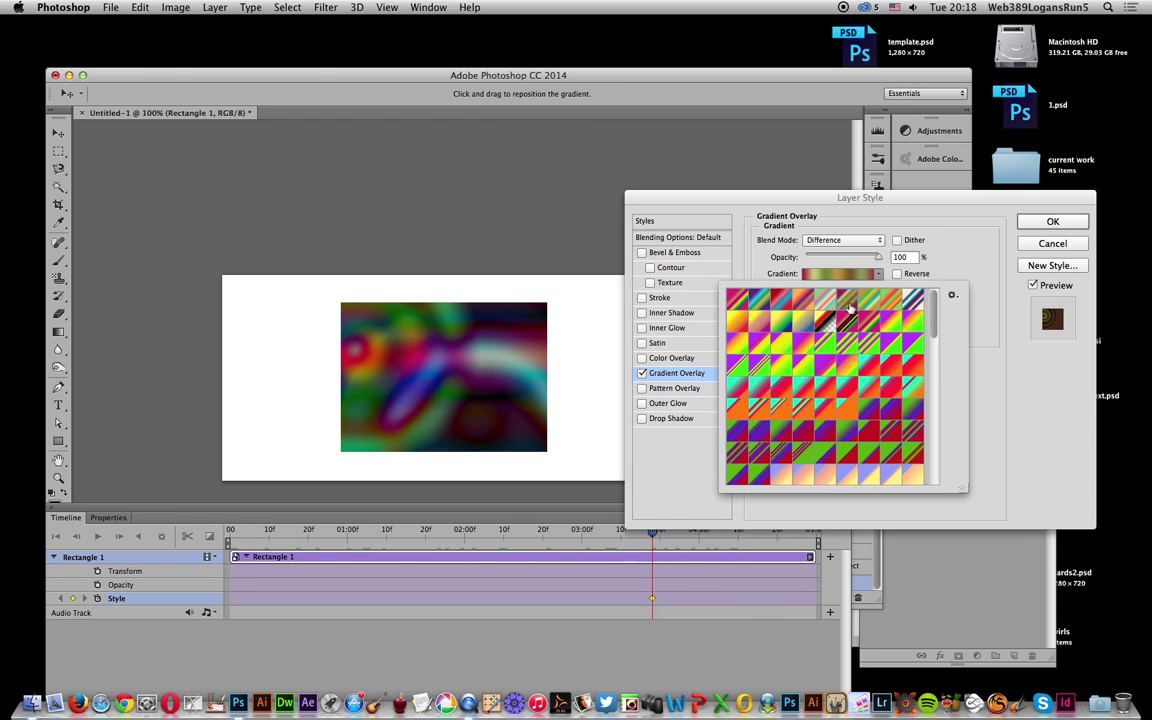
click(400, 350)
drag(400, 350, 575, 477)
click(1053, 222)
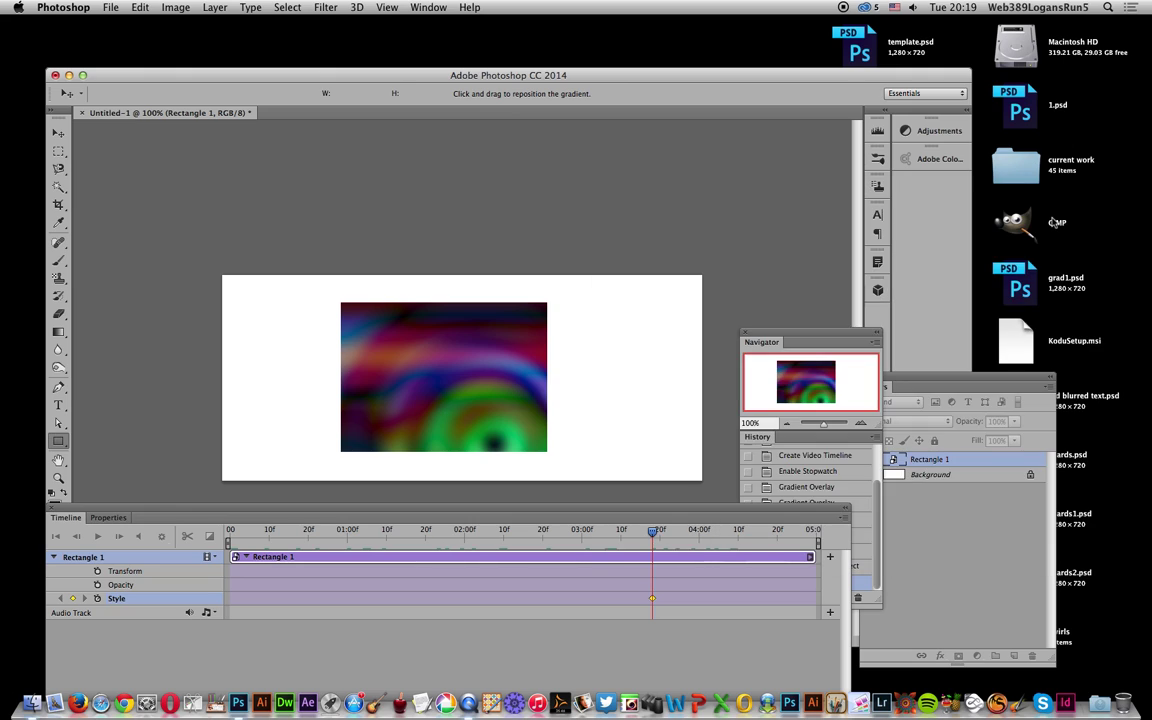
At about 00:28 on the timeline, change the smart object's Gradient Overlay to the orange and purple preset
drag(651, 534, 406, 531)
drag(488, 523, 336, 521)
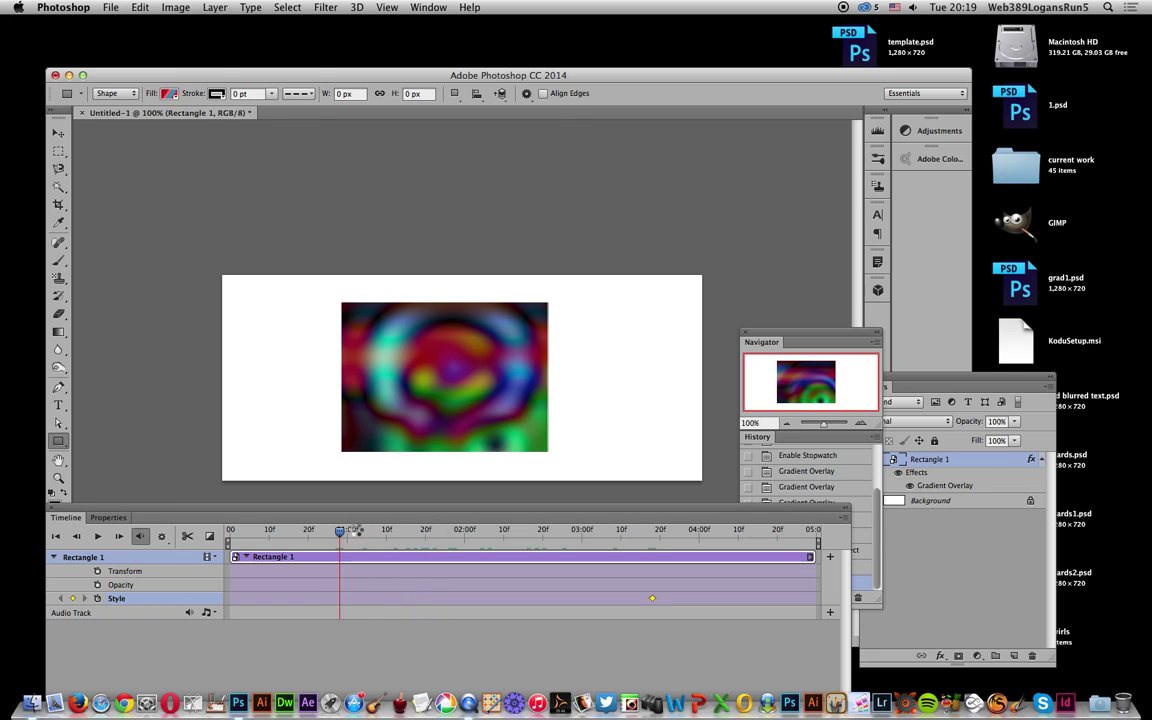
click(214, 7)
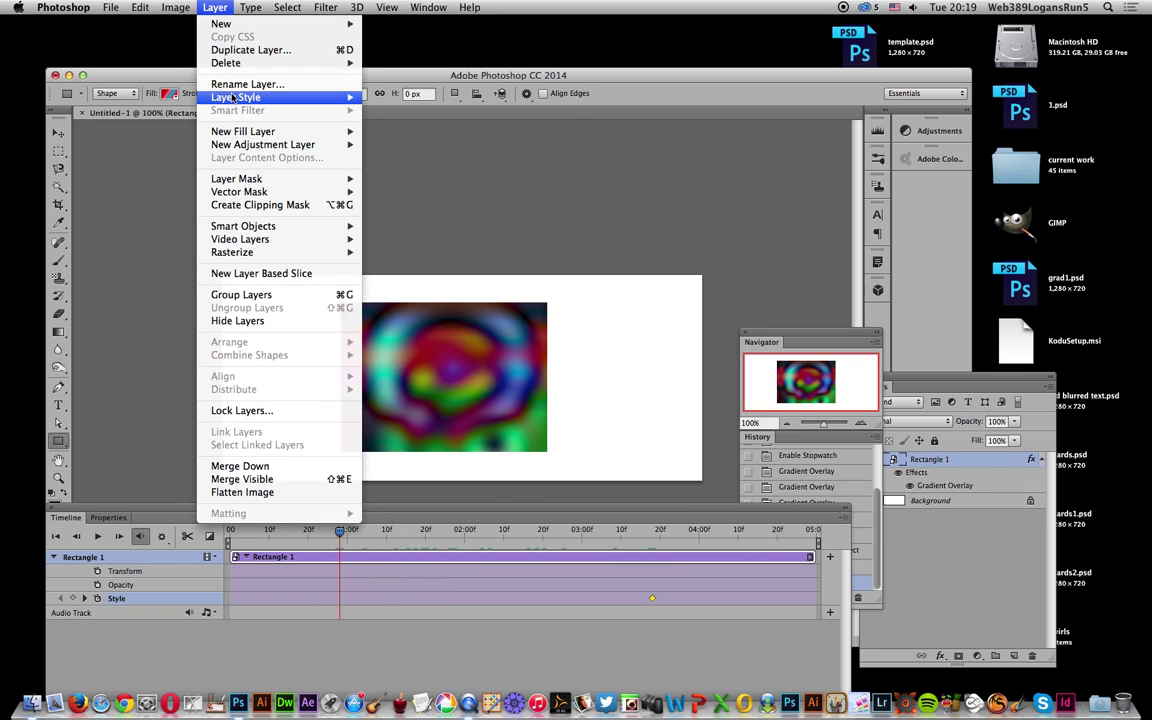
mouse_move(212, 96)
click(432, 198)
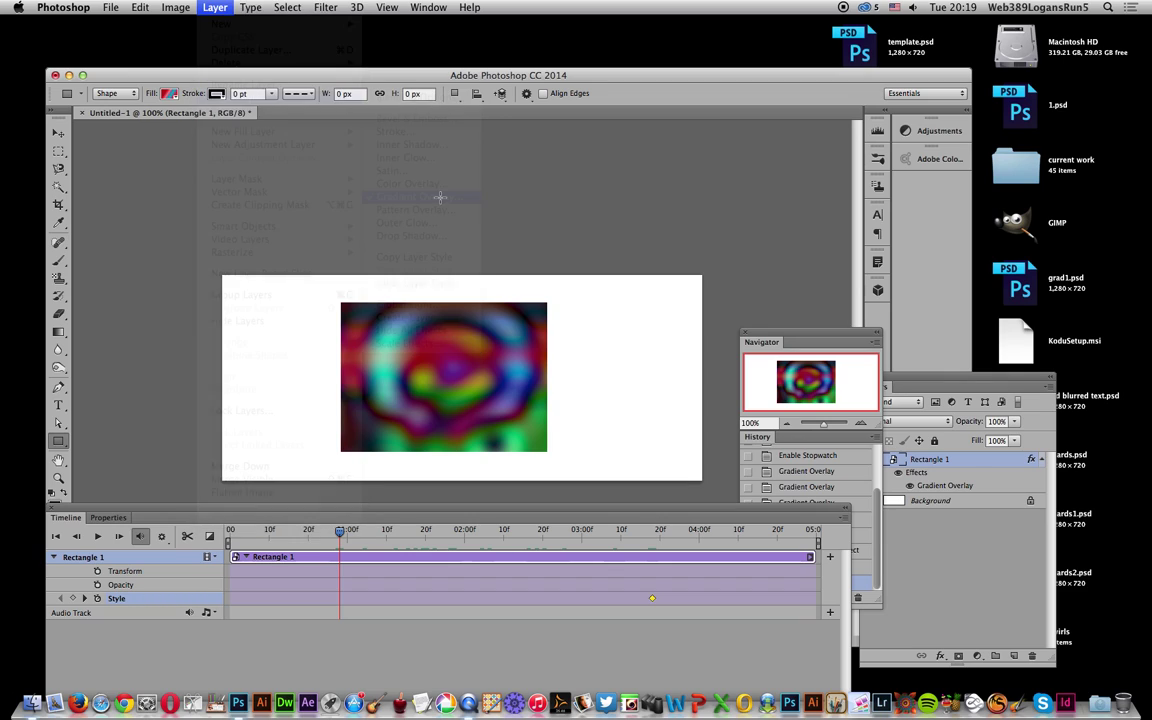
click(880, 274)
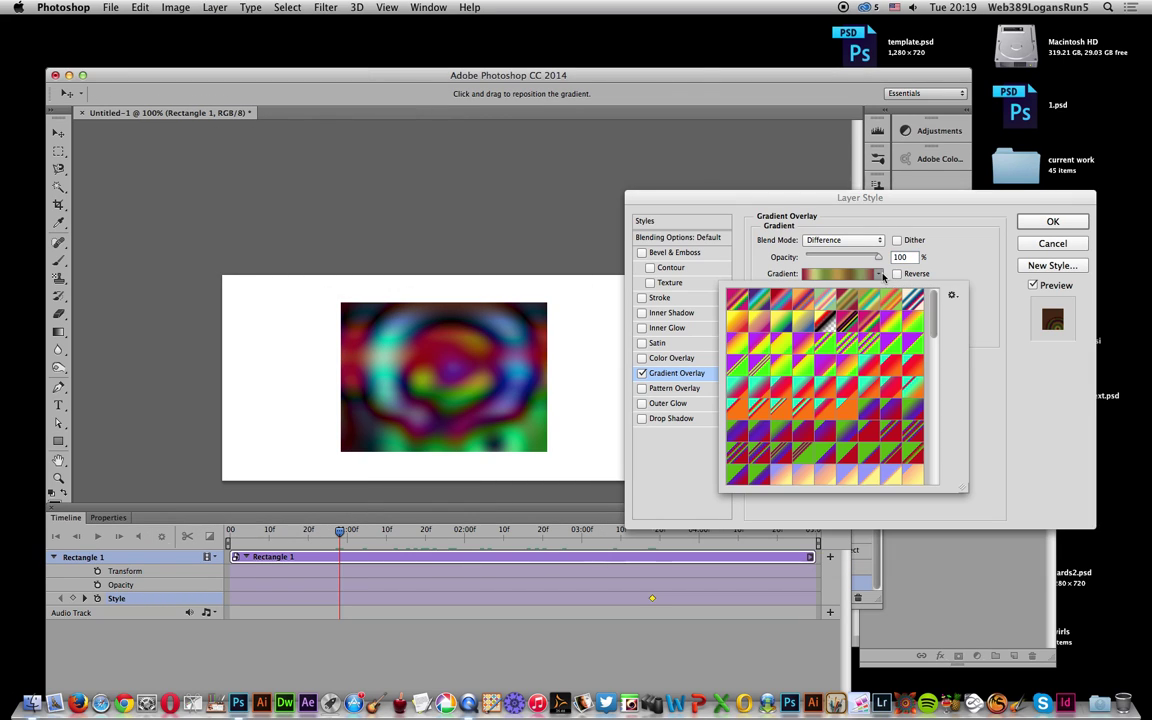
click(781, 318)
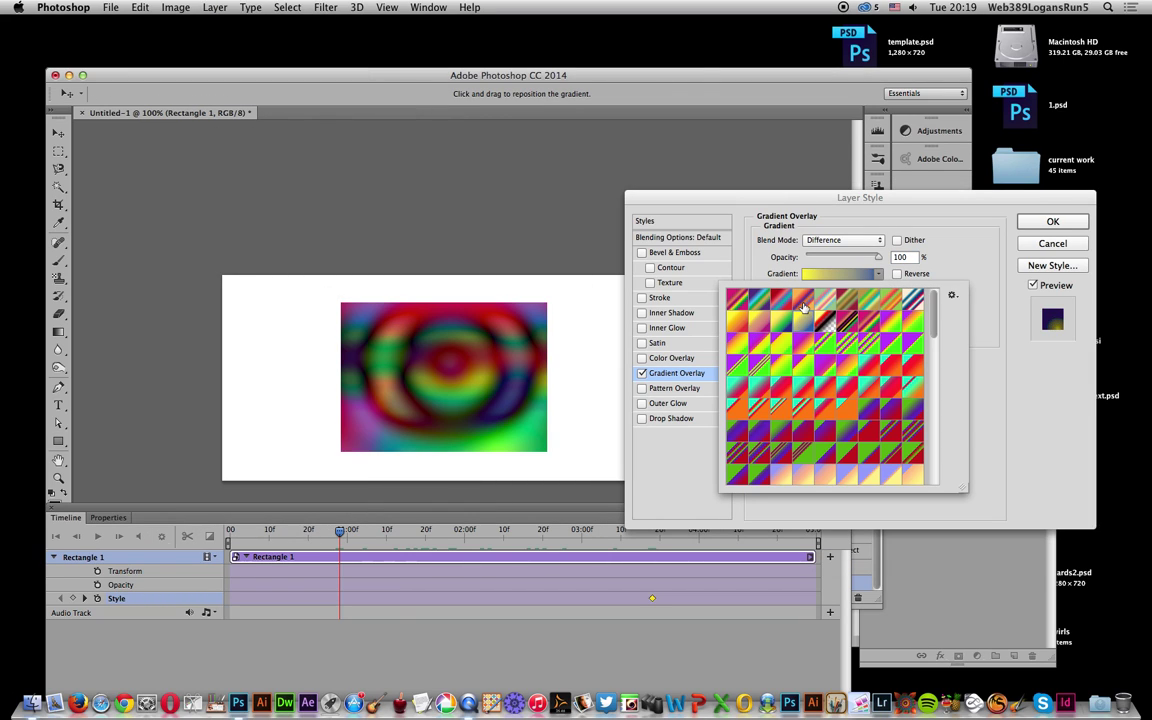
click(805, 307)
Move the orange and purple overlay's centre to the rectangle's left side and apply the layer style
click(456, 340)
drag(456, 340, 335, 270)
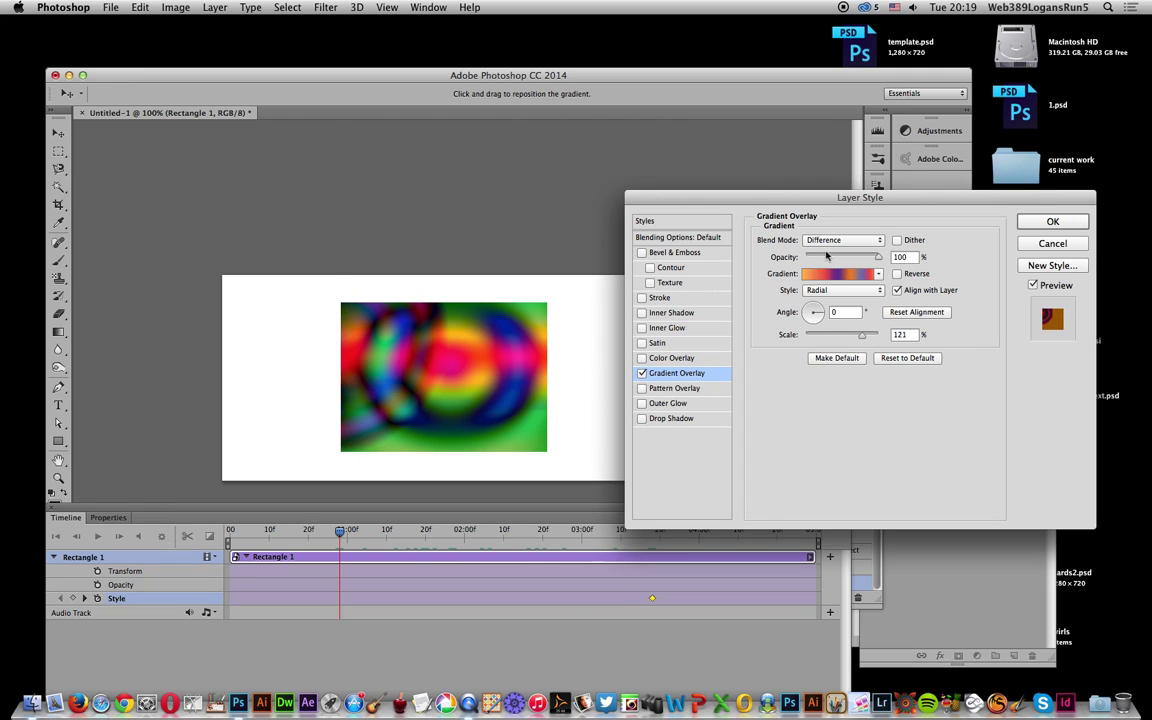
click(1055, 222)
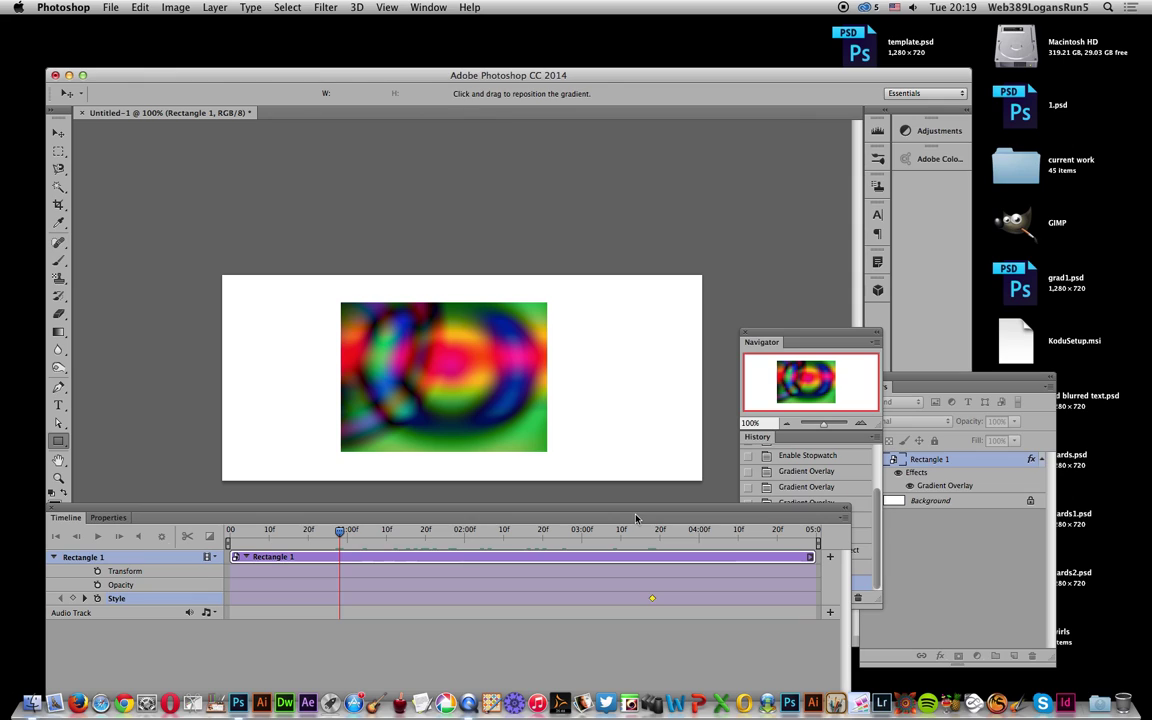
Enable Transform keyframing at about 00:09, rotate the smart object about -28.78°, and scale it to about 116.61% wide and 146.87% high
drag(341, 531, 265, 531)
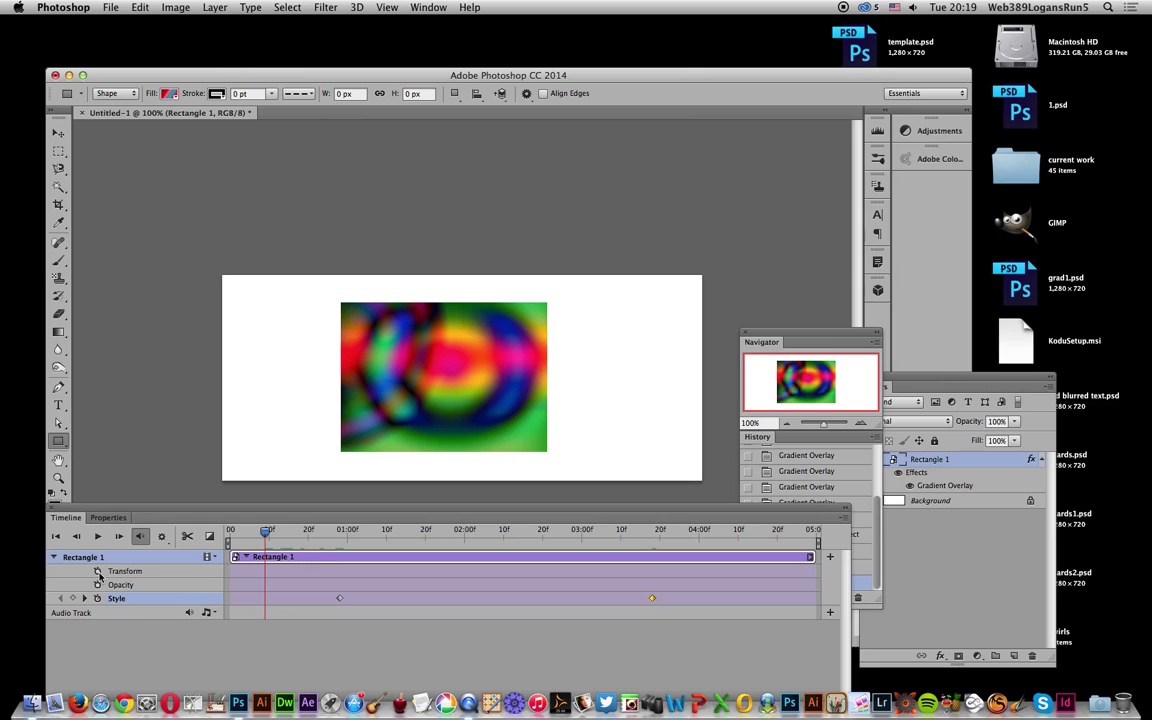
click(97, 571)
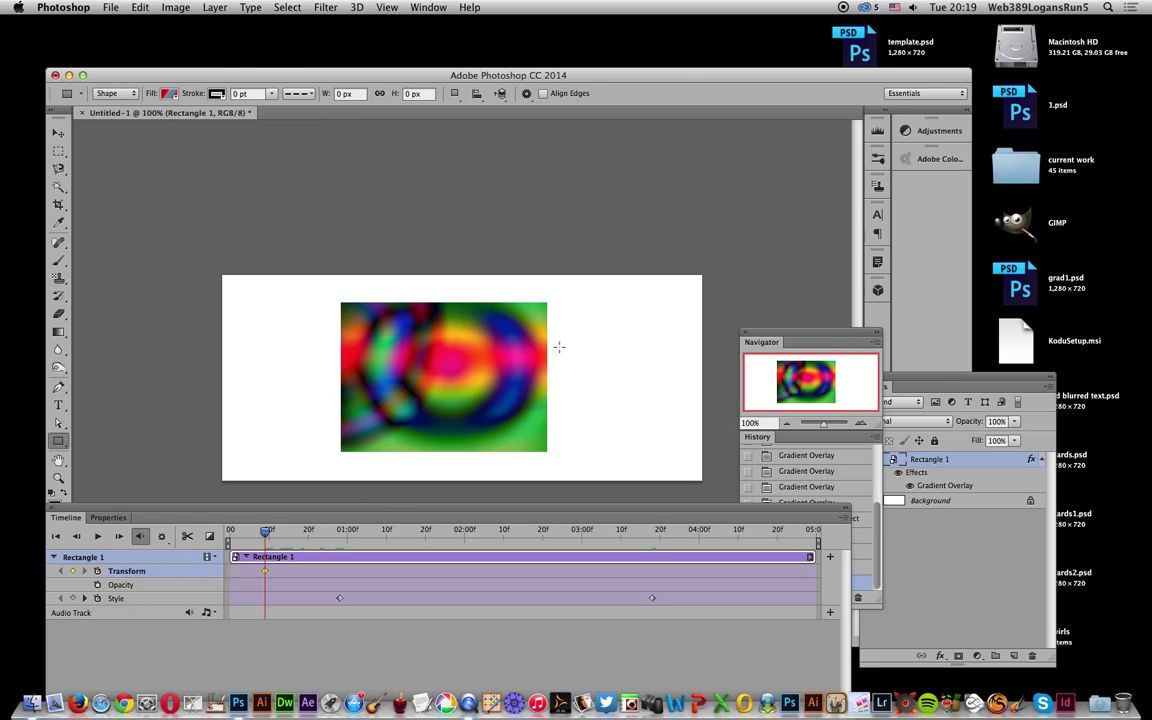
click(58, 133)
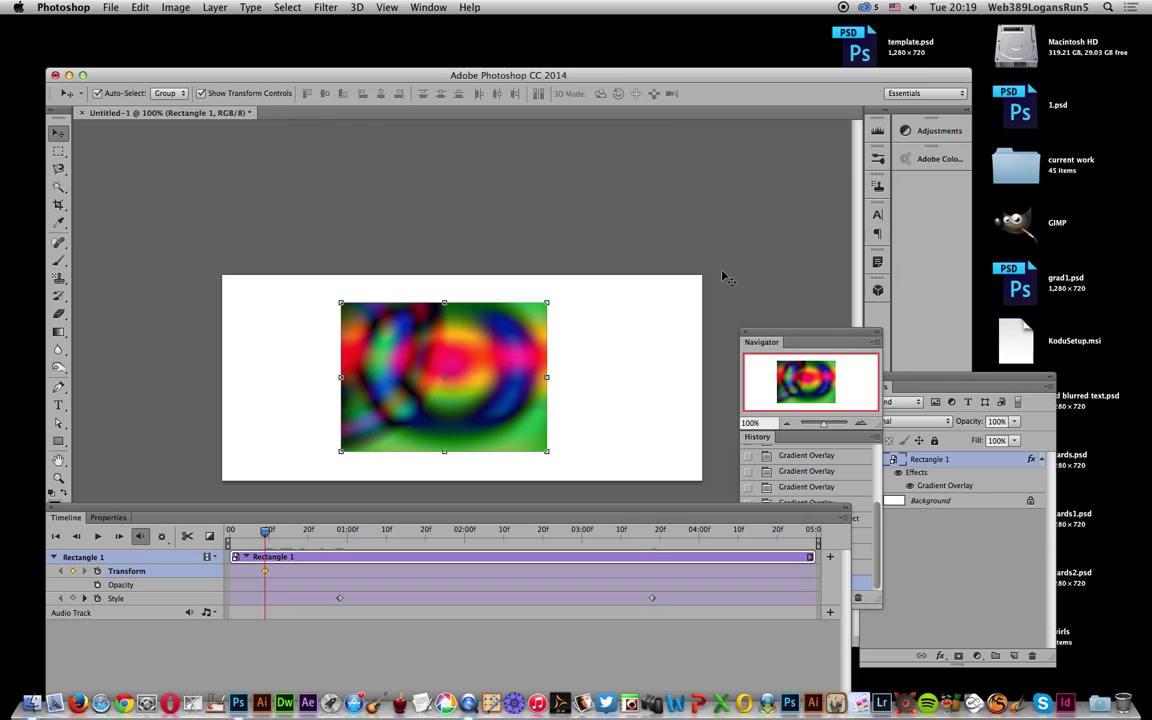
drag(560, 293, 530, 293)
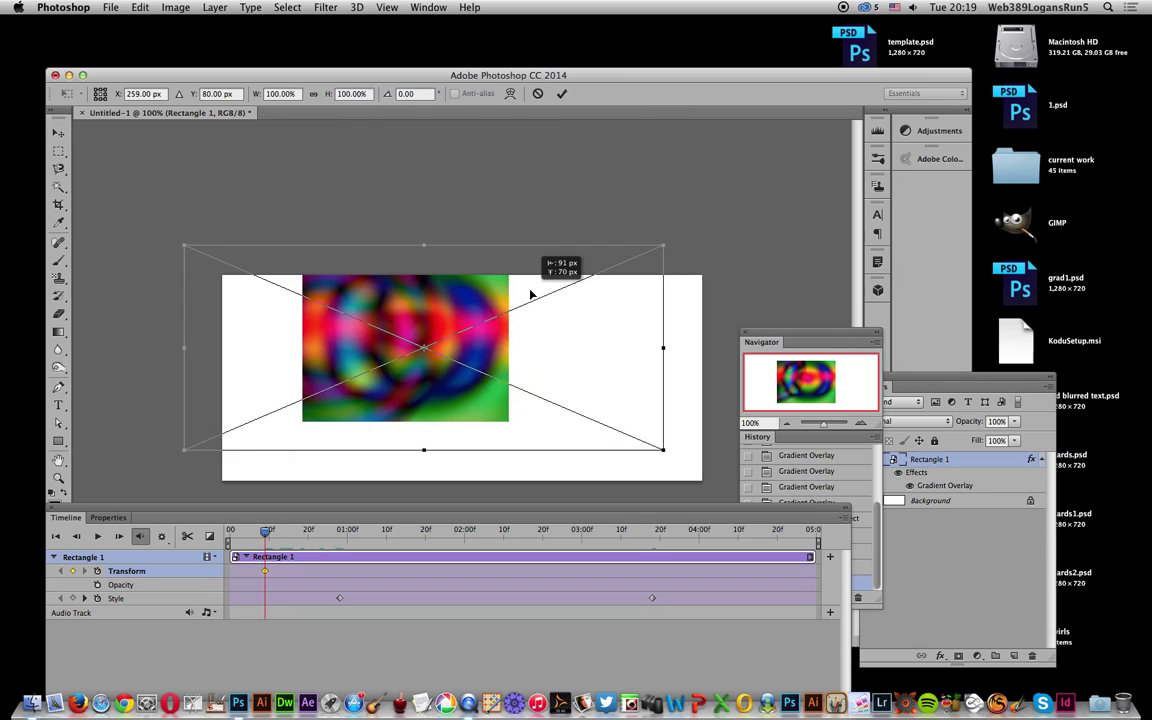
drag(687, 263, 600, 155)
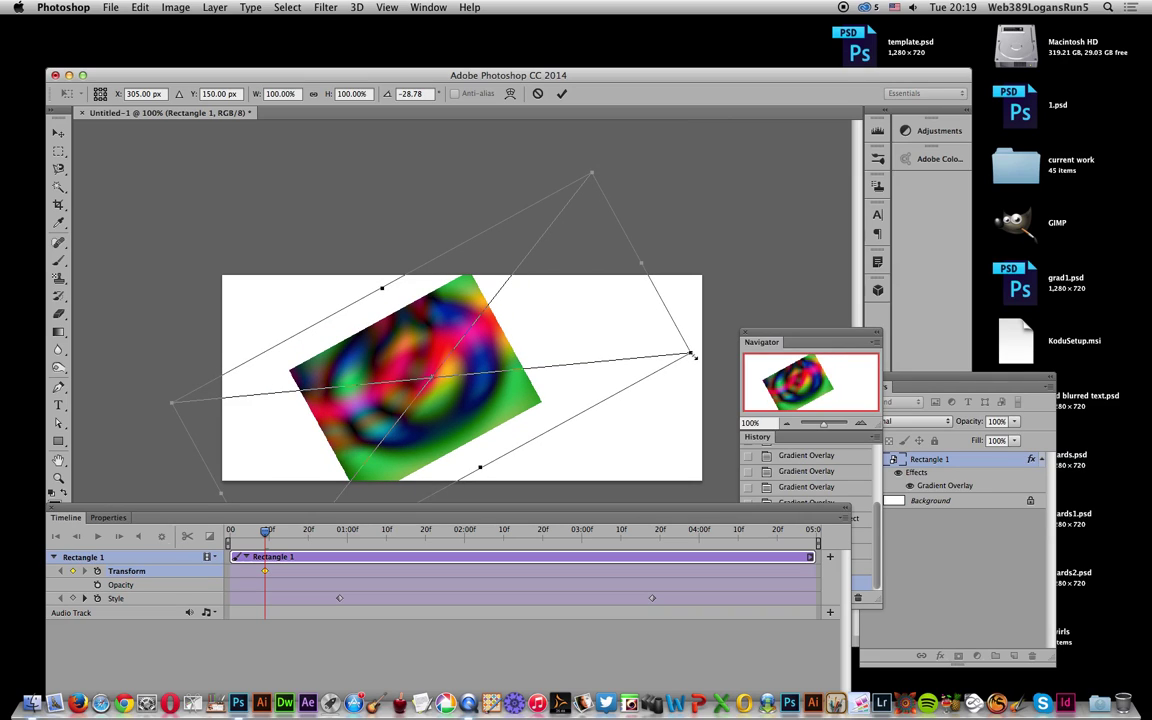
drag(693, 356, 808, 402)
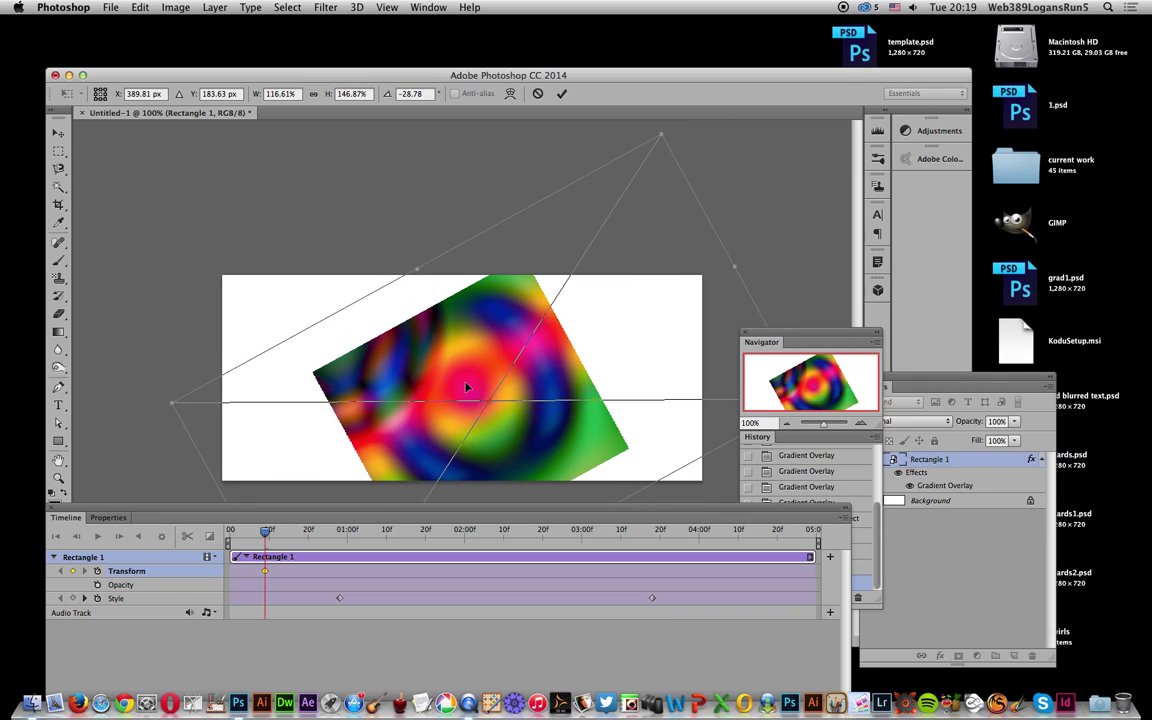
key(Return)
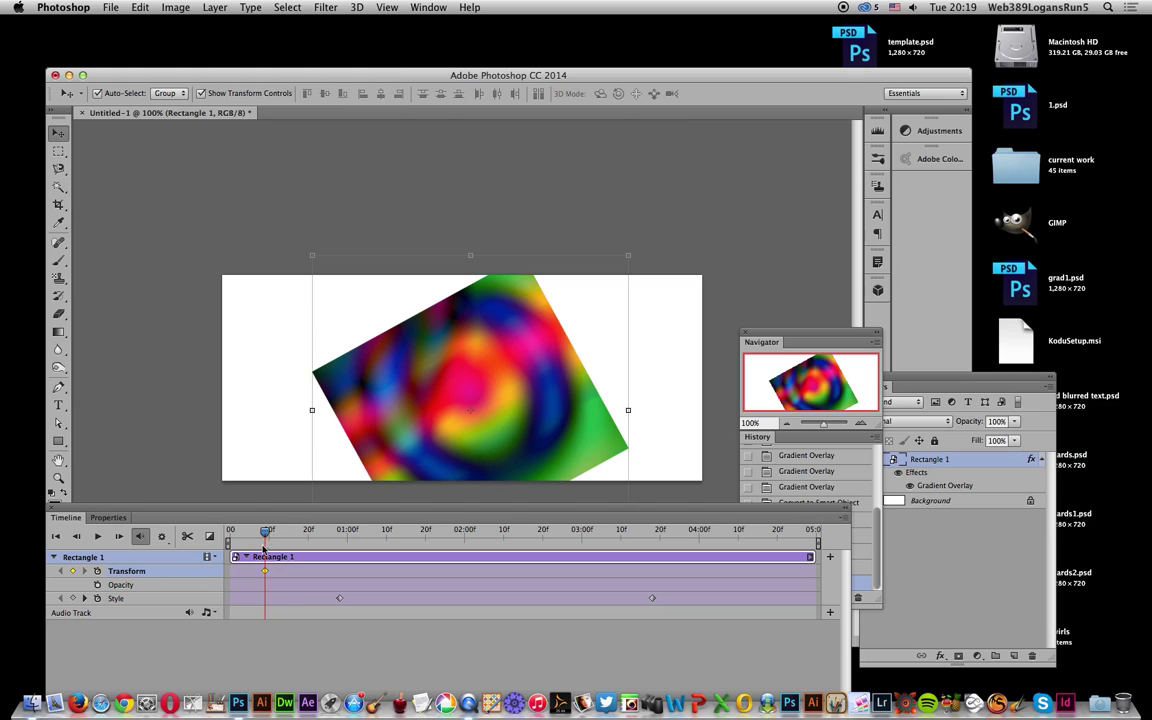
At about 02:00, apply a Perspective transform that tapers the smart object towards the canvas's upper right area
drag(269, 538, 463, 537)
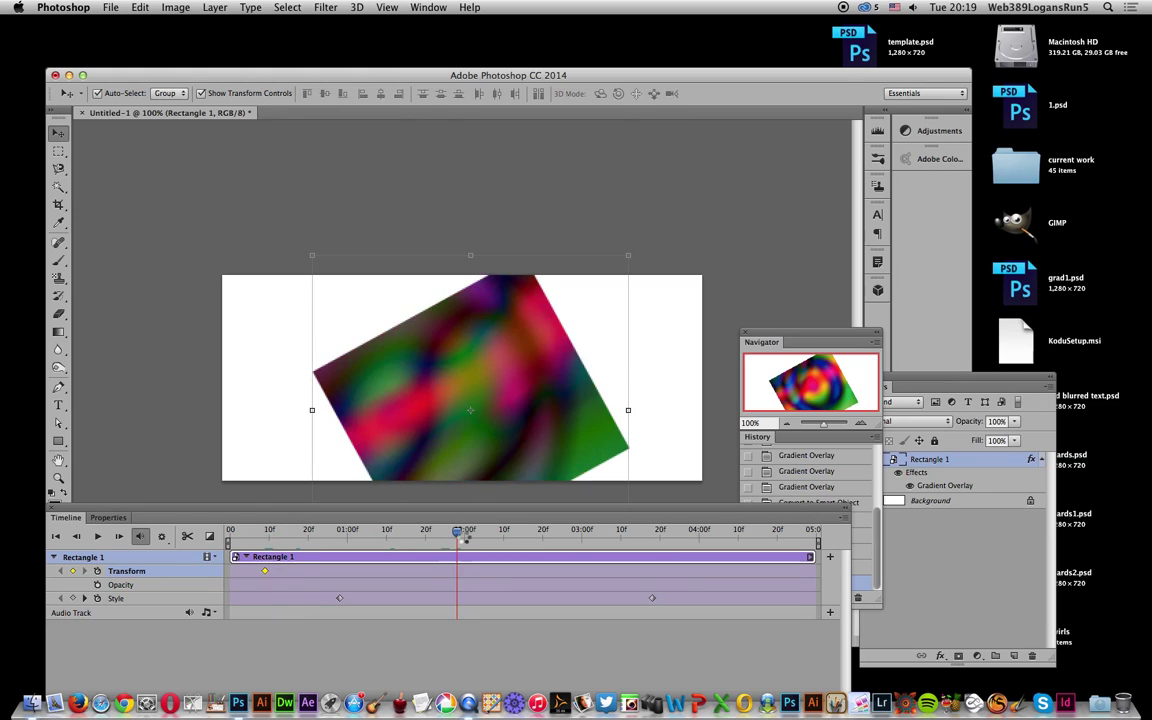
click(215, 7)
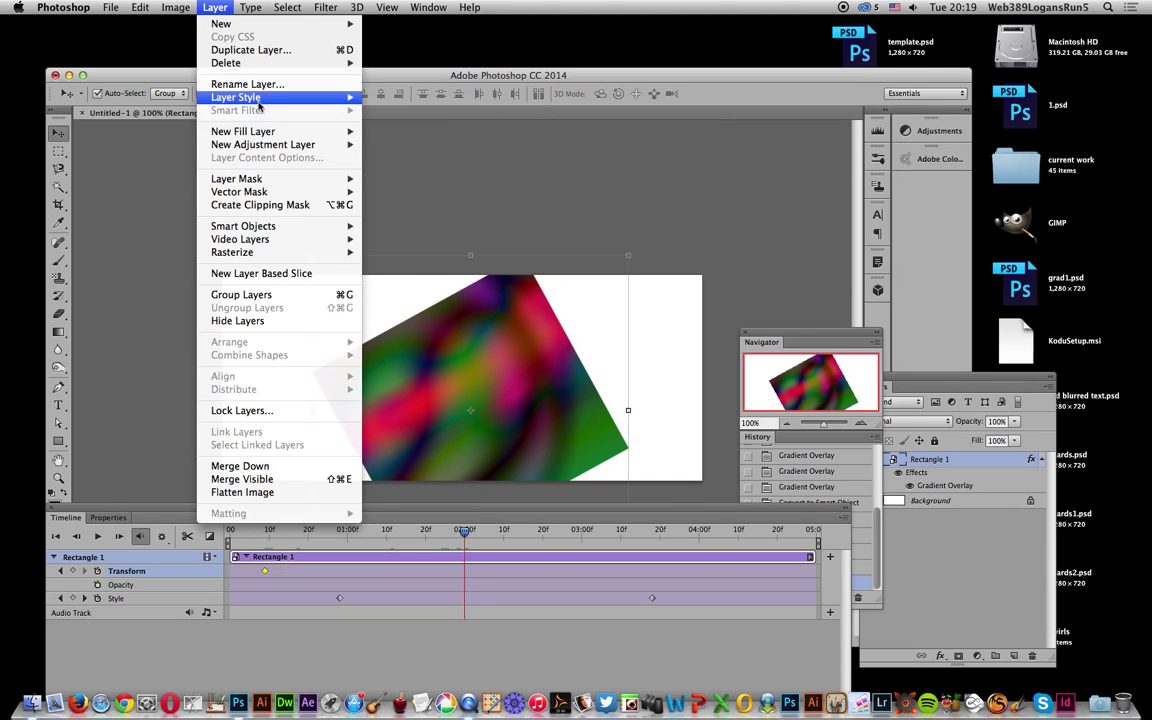
mouse_move(140, 7)
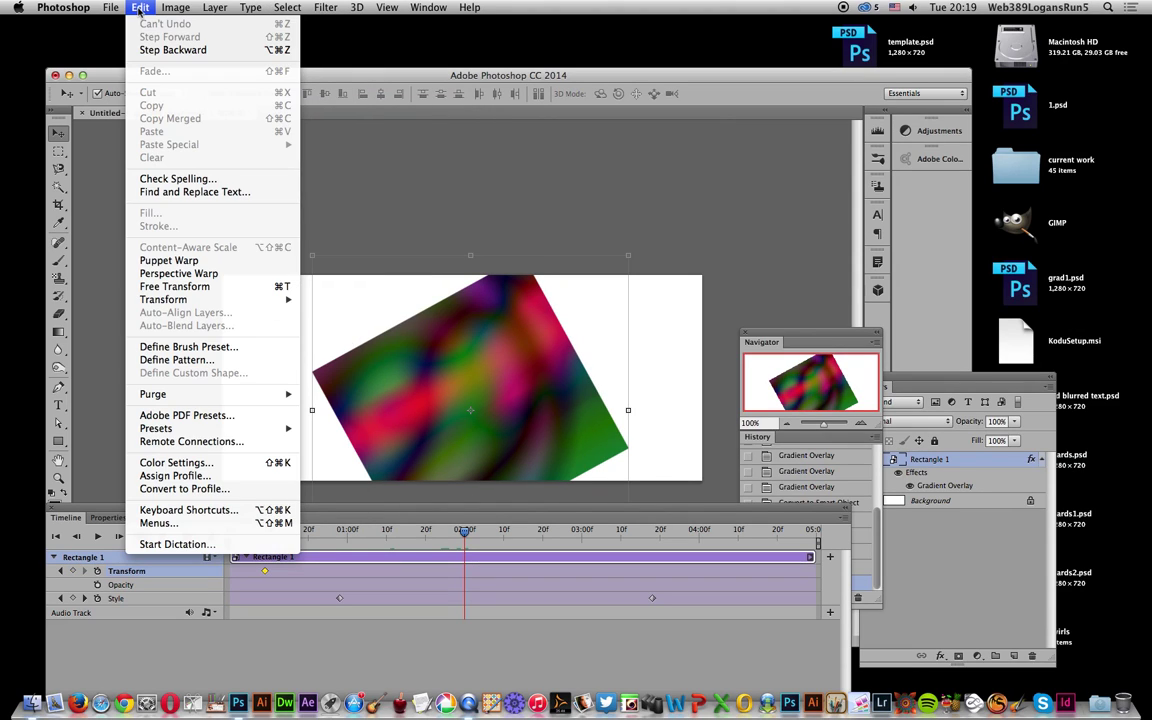
mouse_move(240, 299)
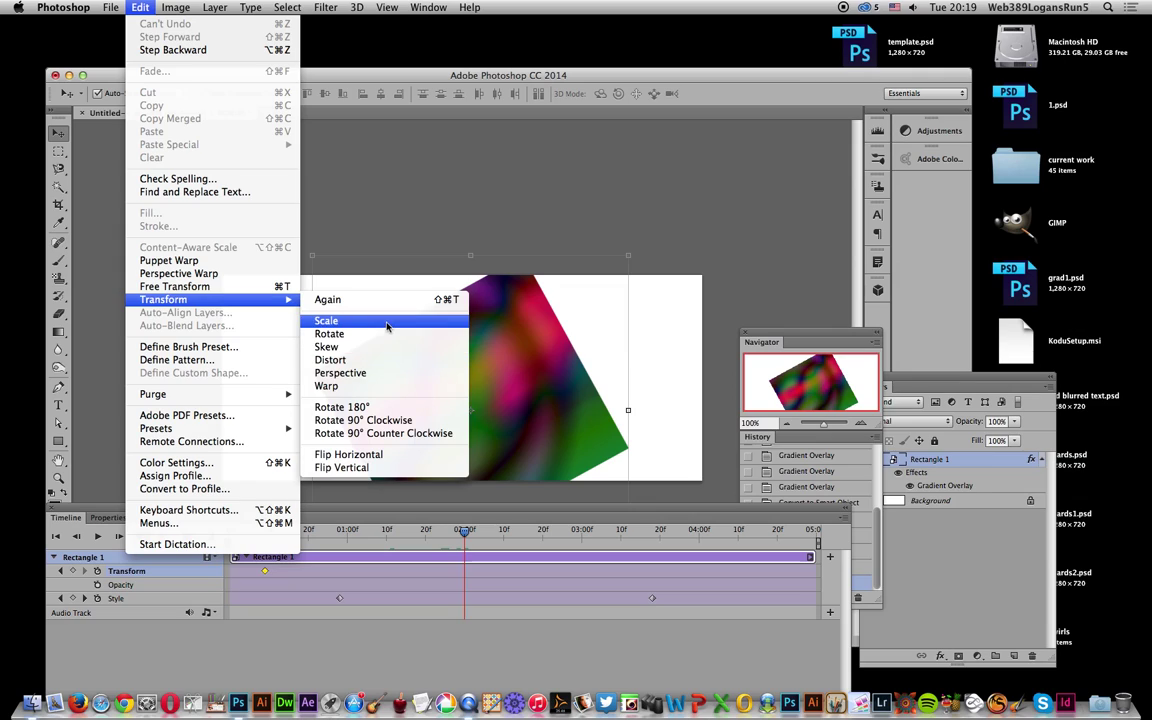
click(380, 372)
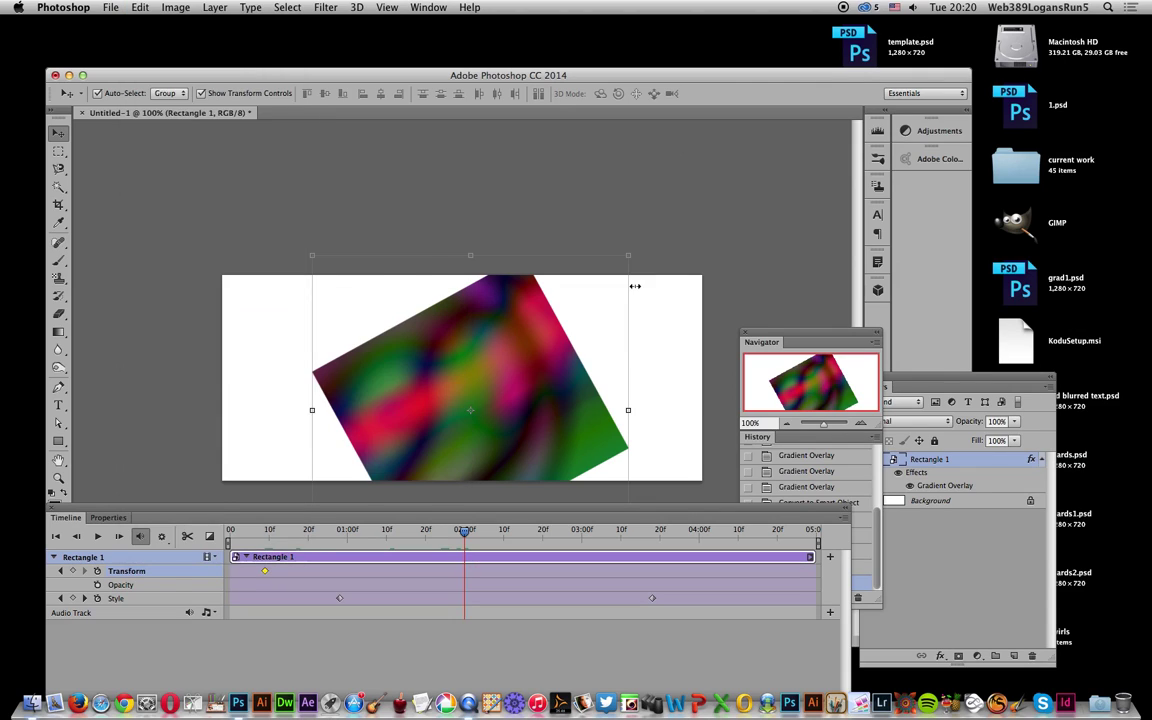
drag(663, 139, 620, 262)
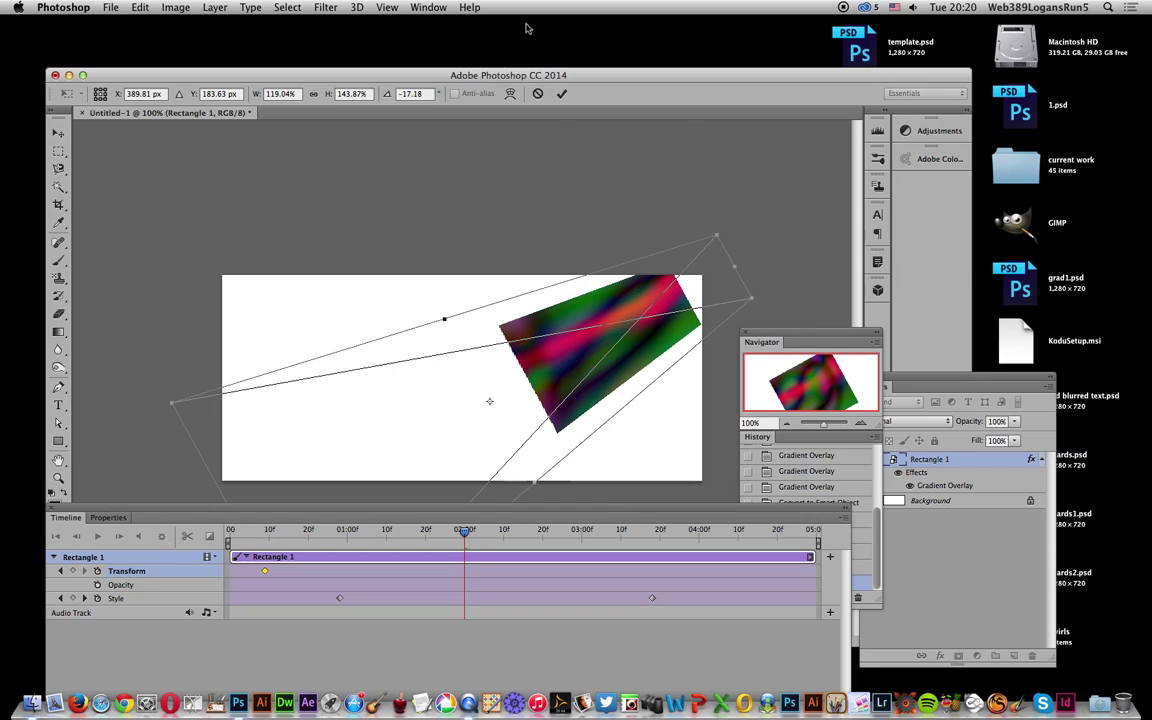
click(561, 93)
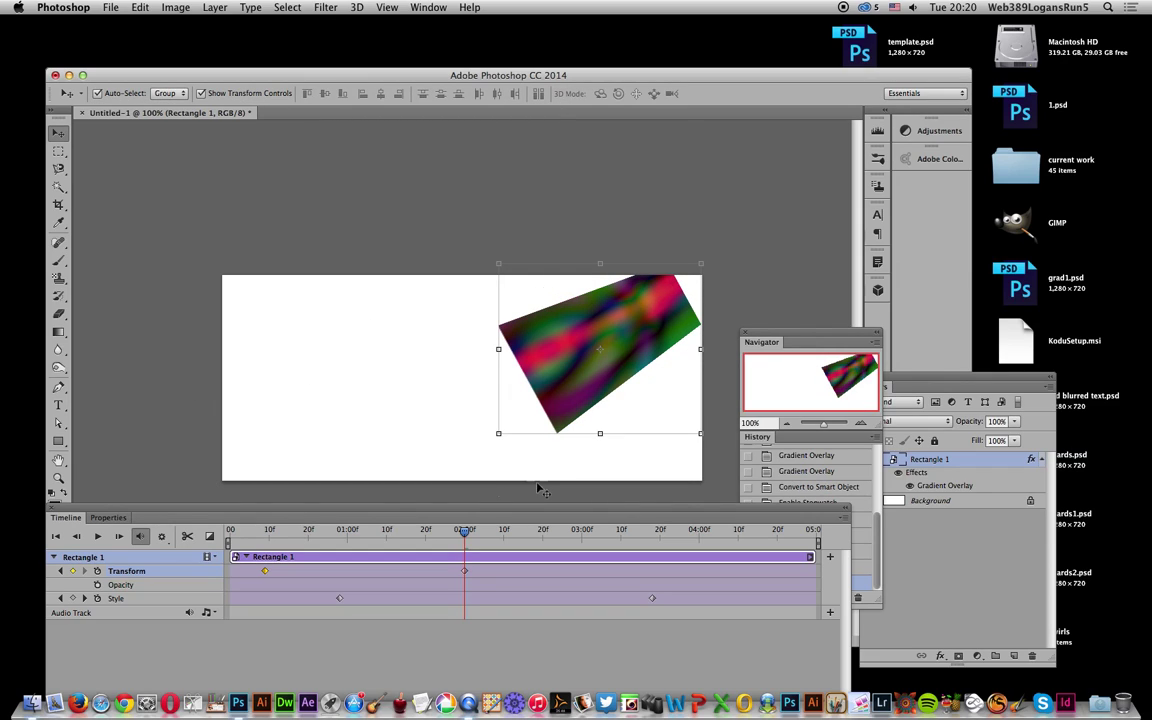
Scrub to about 02:23, and revert the history to before Transform keyframing was enabled
drag(463, 535, 553, 537)
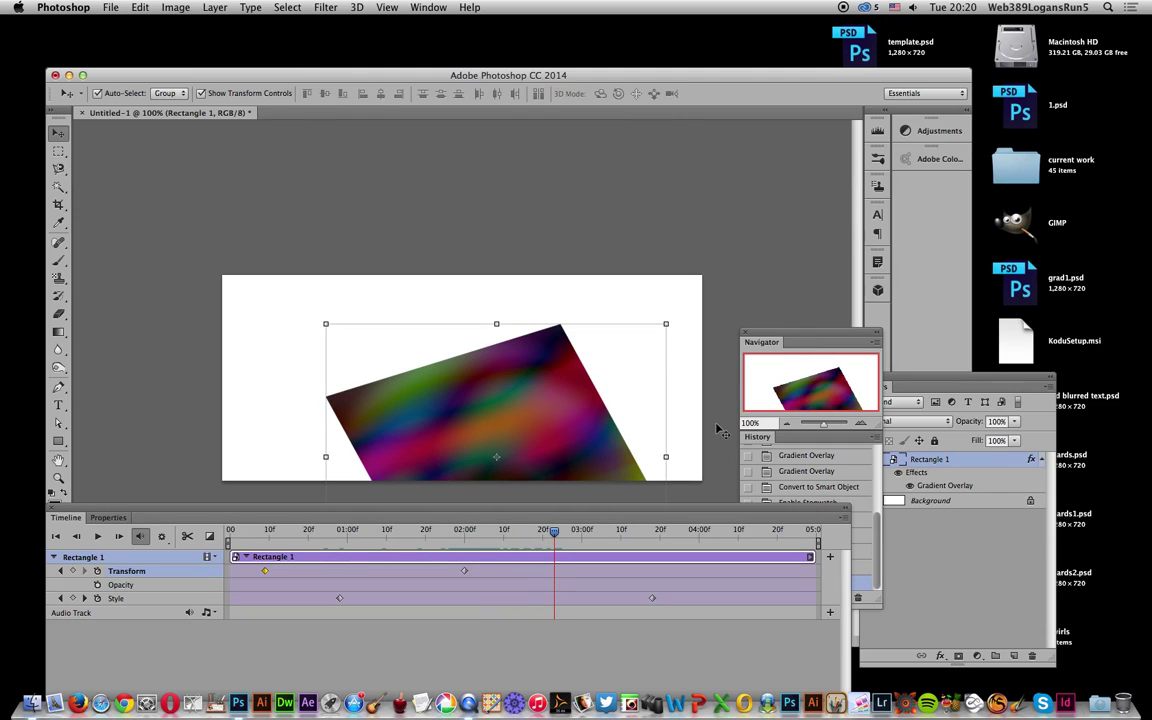
click(742, 400)
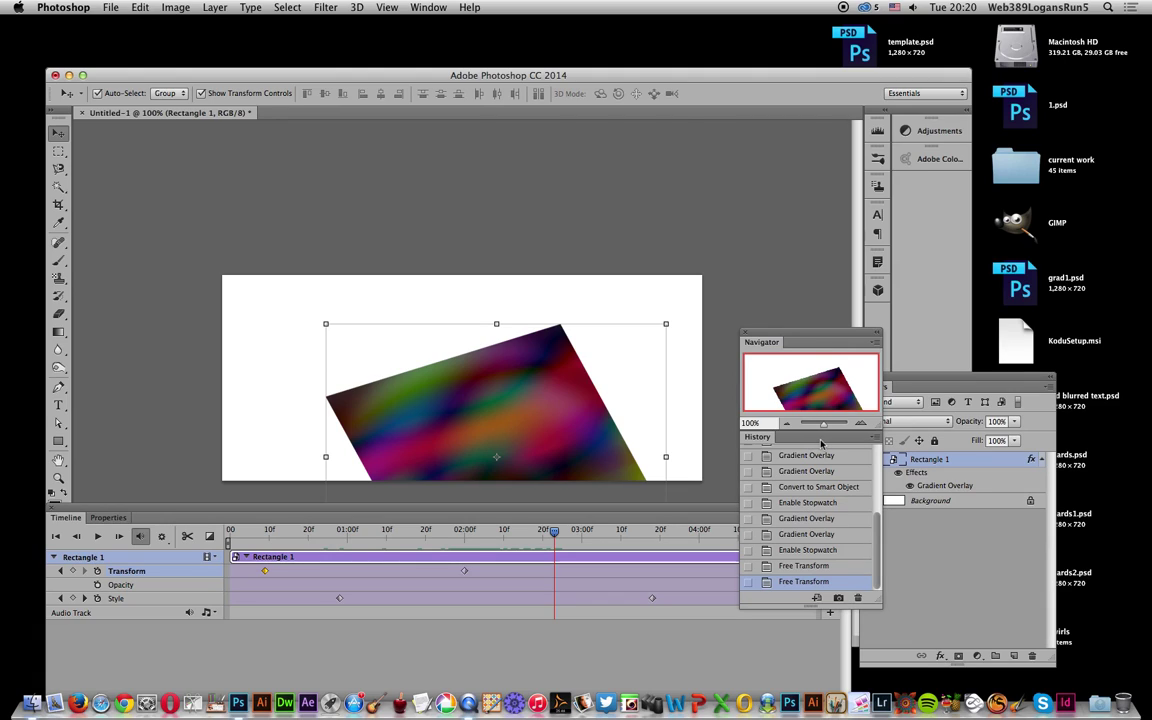
click(808, 551)
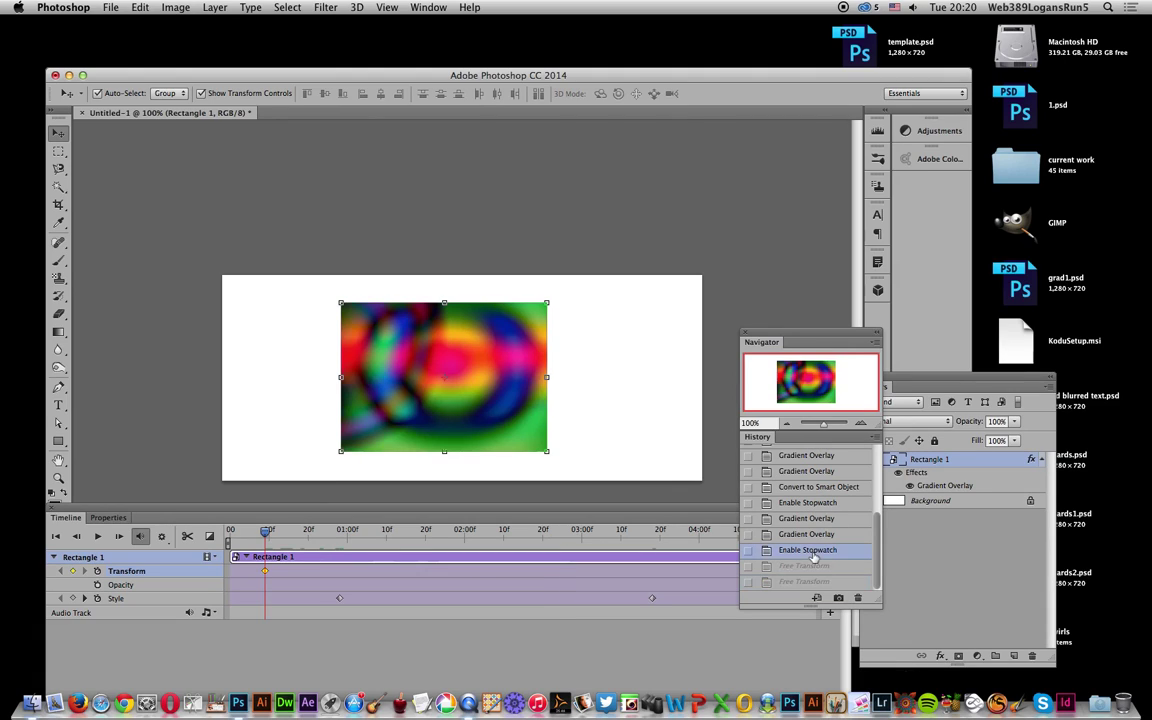
key(super+alt+z)
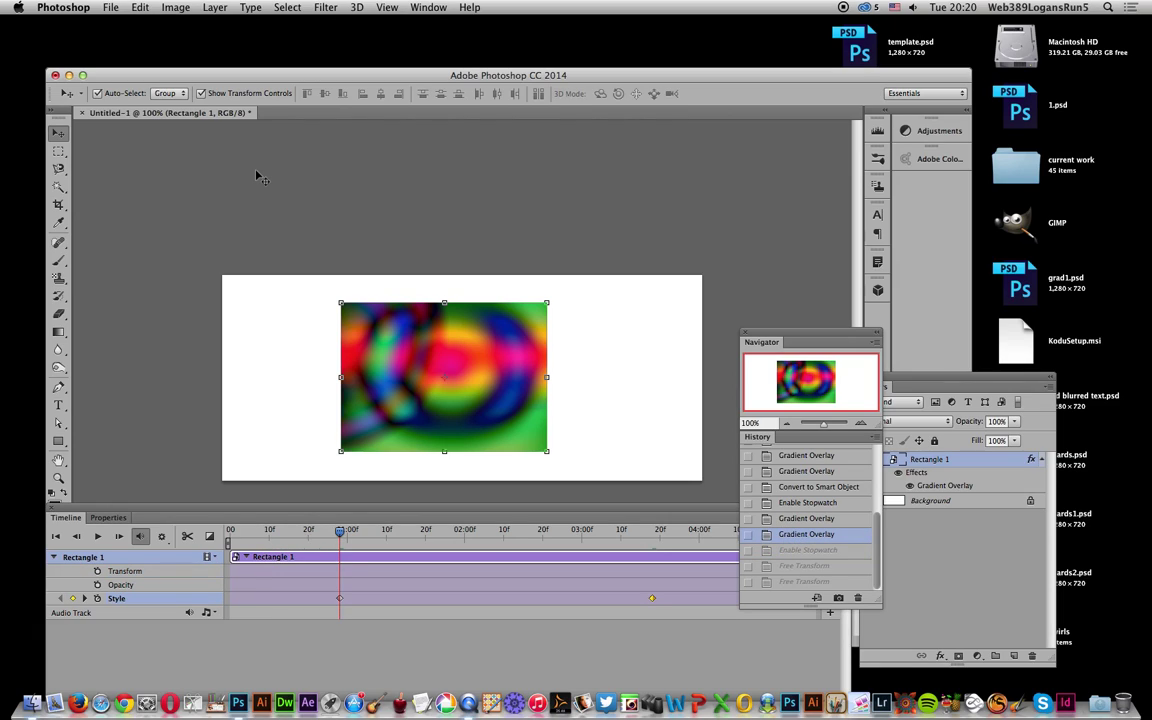
Play the animation and stop it at about 04:00, and duplicate the Rectangle 1 layer as Rectangle 1 copy
click(97, 536)
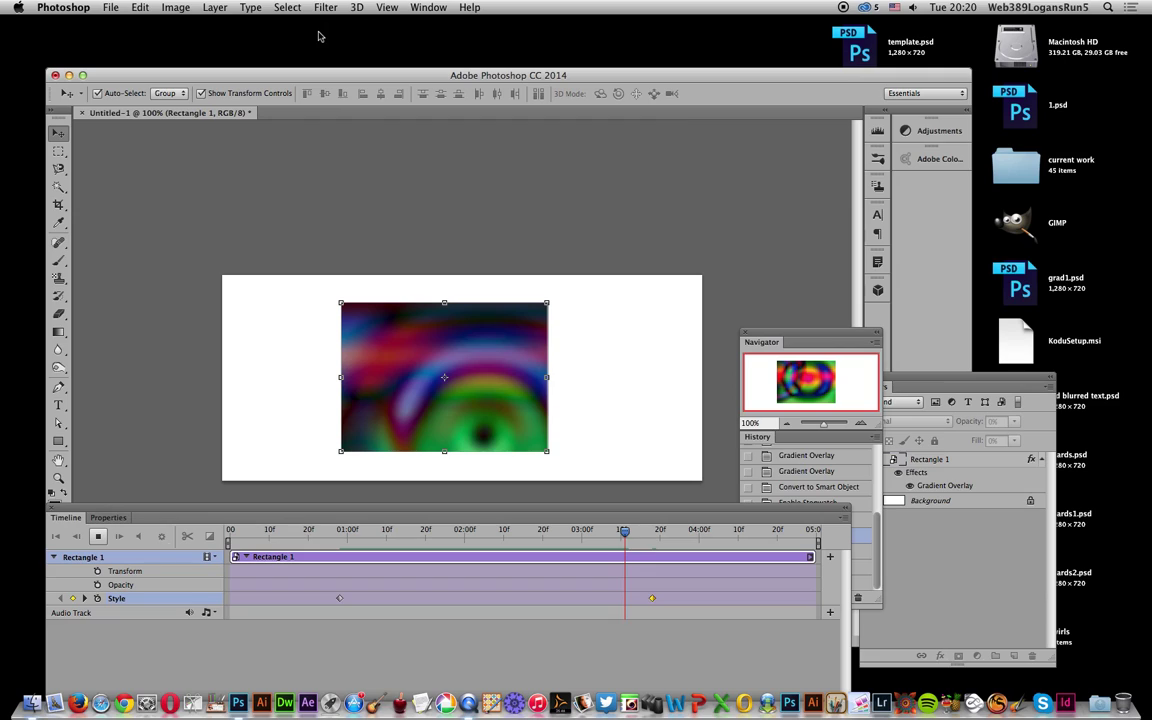
click(98, 537)
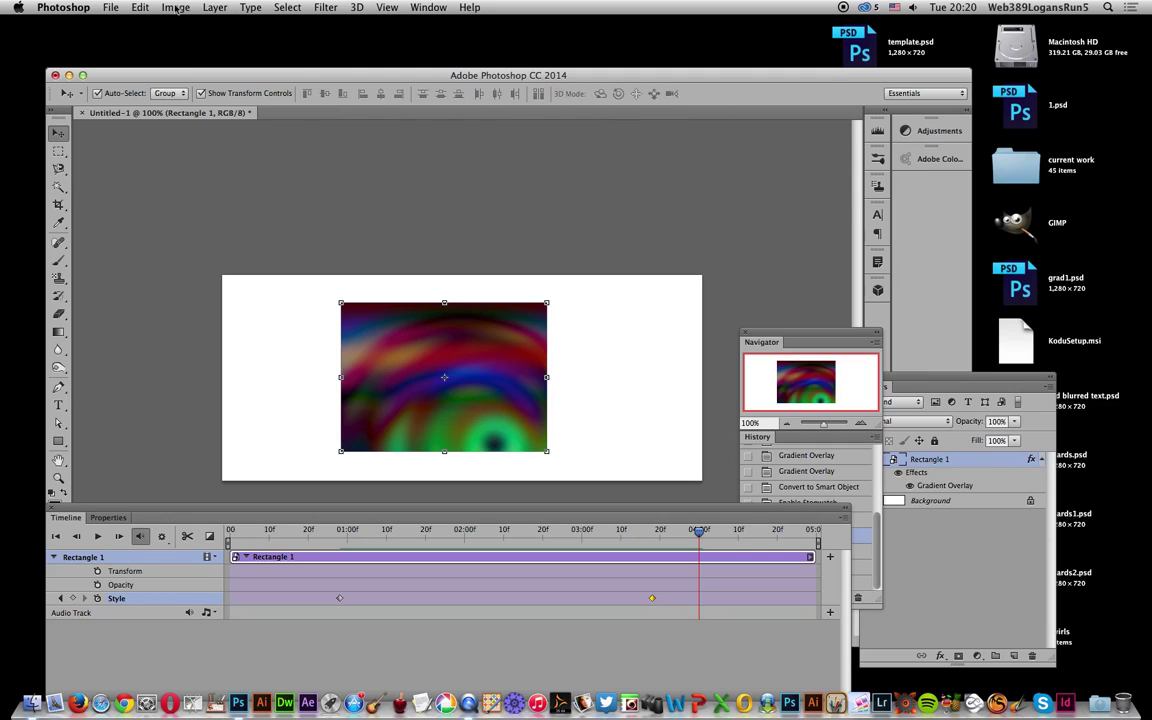
click(214, 9)
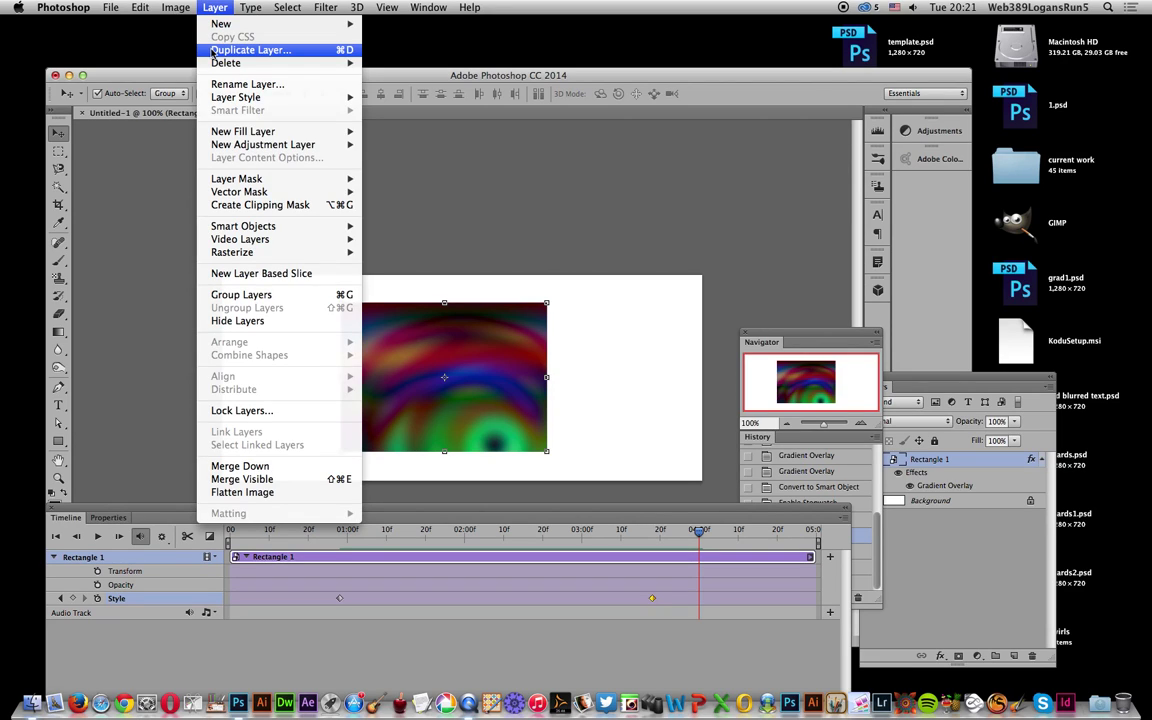
click(210, 52)
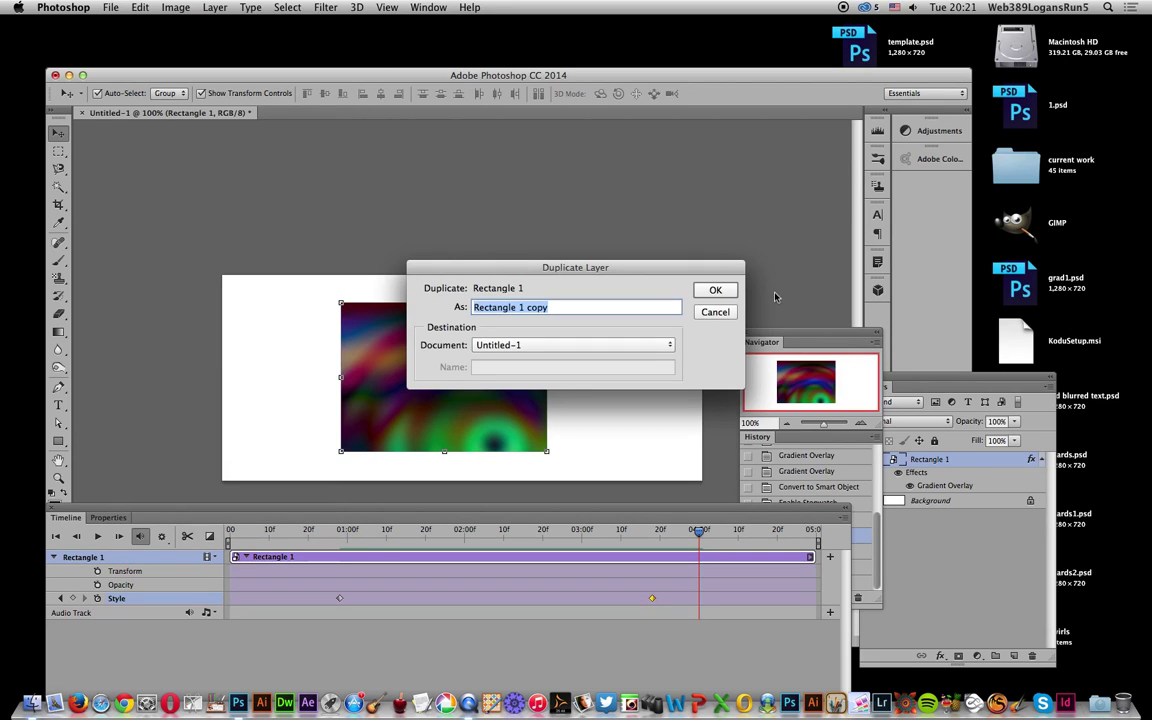
click(716, 290)
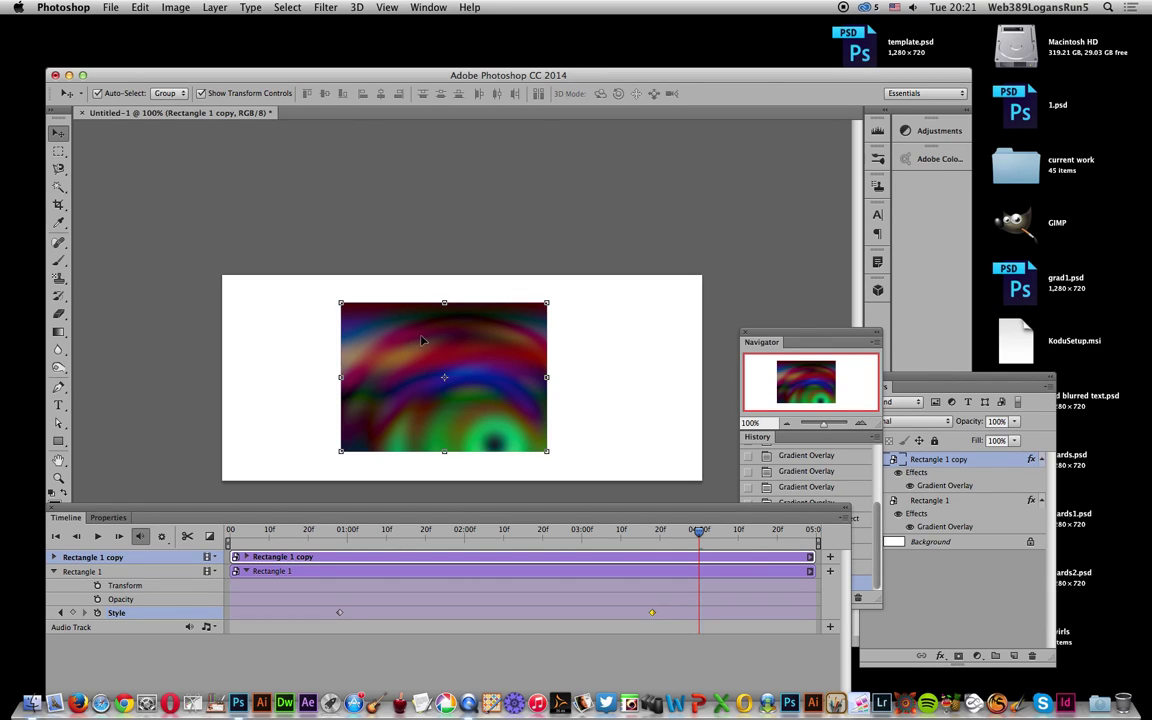
mouse_move(395, 352)
mouse_down()
mouse_move(631, 364)
mouse_move(489, 364)
mouse_move(392, 346)
mouse_up()
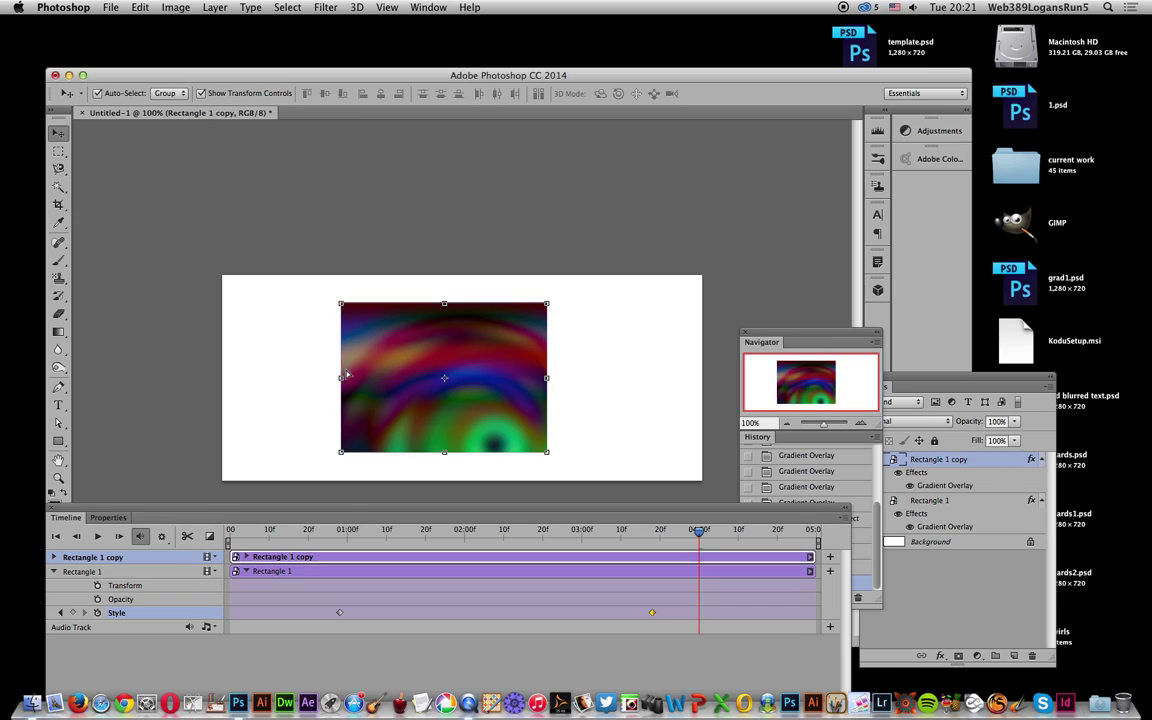
Expand the Rectangle 1 copy track and, at about 04:00, move its Gradient Overlay's centre to the rectangle's left side
click(54, 558)
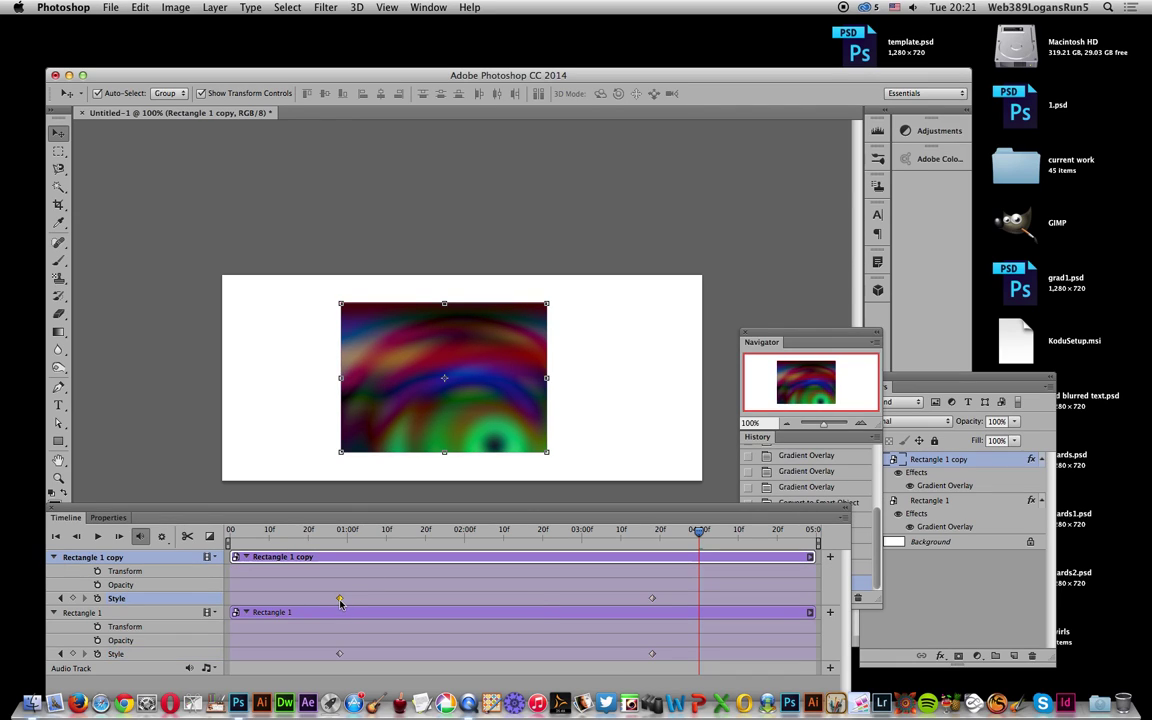
click(652, 599)
click(207, 8)
mouse_move(240, 97)
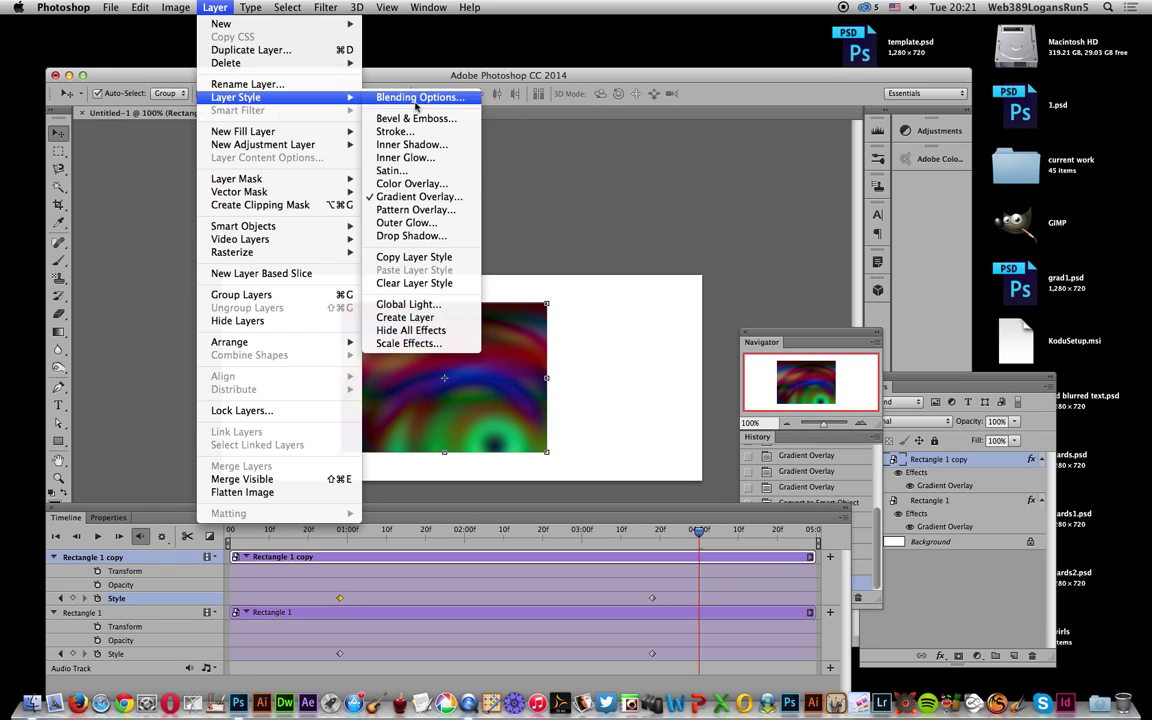
click(419, 198)
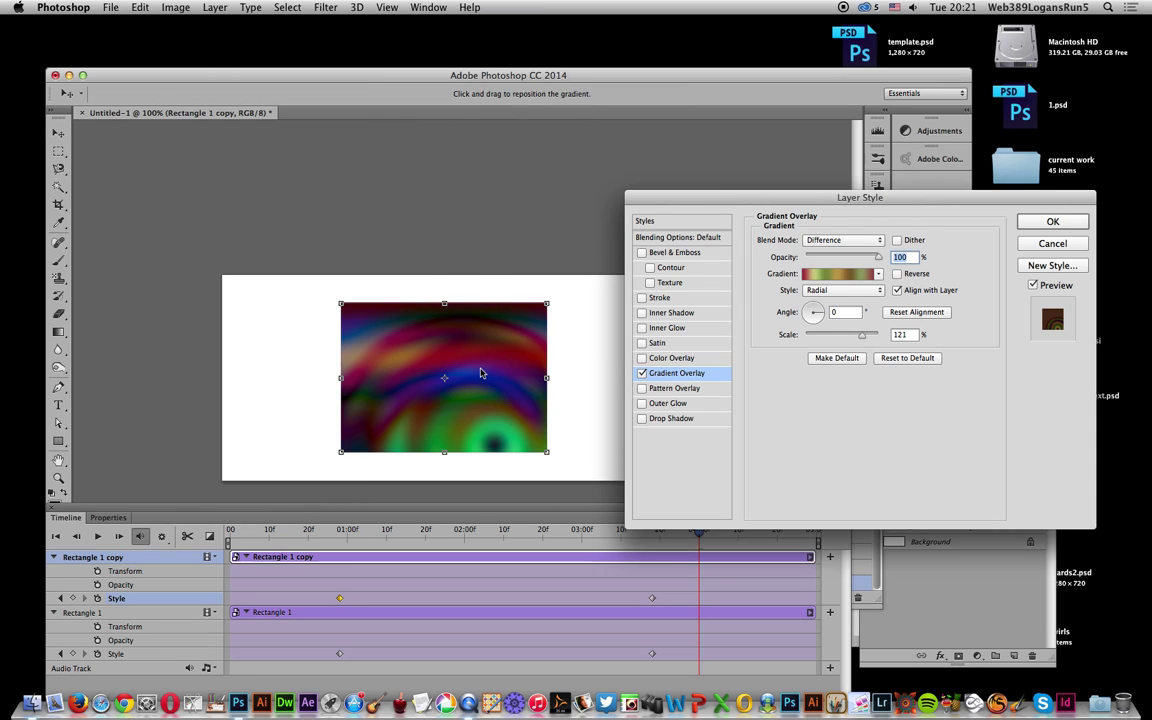
drag(410, 331, 338, 282)
click(1079, 223)
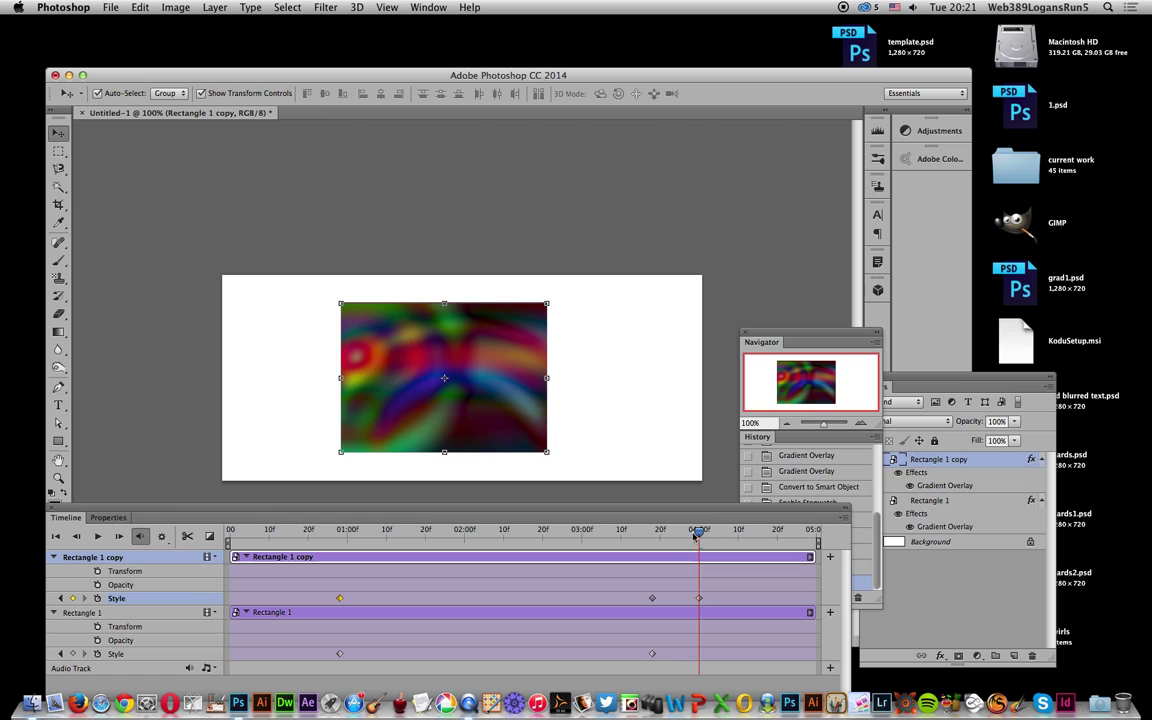
At about 01:18, shift the Rectangle 1 copy layer's Gradient Overlay towards the rectangle's lower right and set its scale to 139%
drag(698, 535, 418, 533)
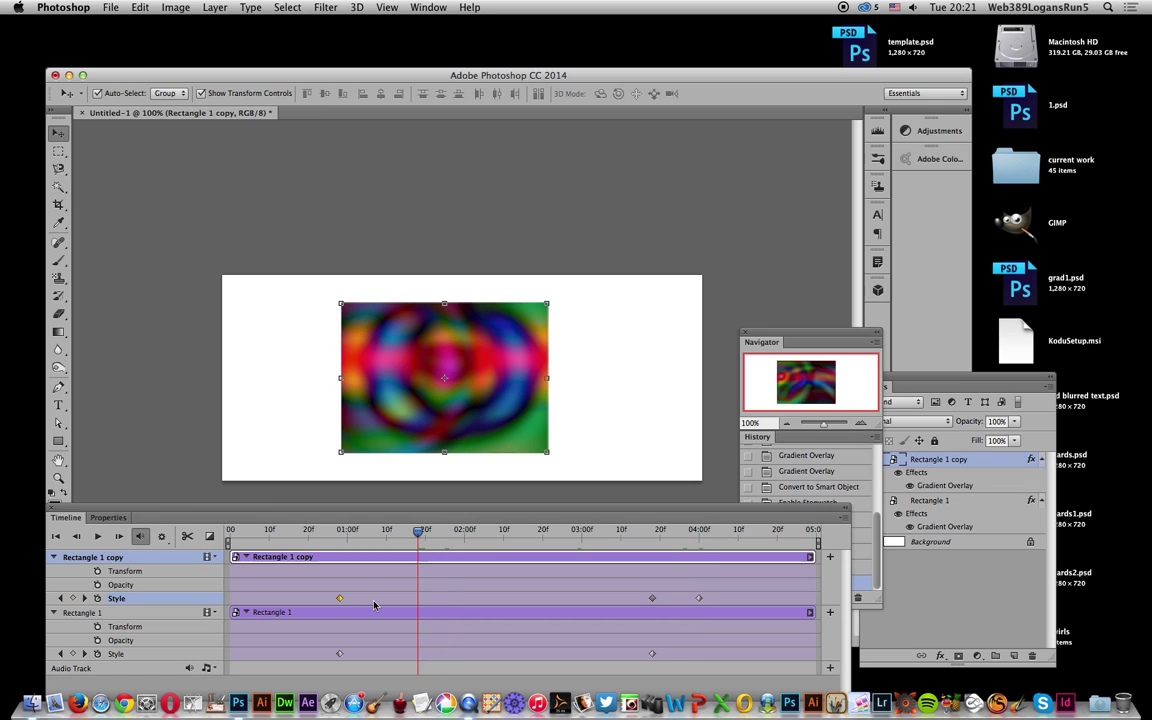
click(215, 7)
mouse_move(290, 97)
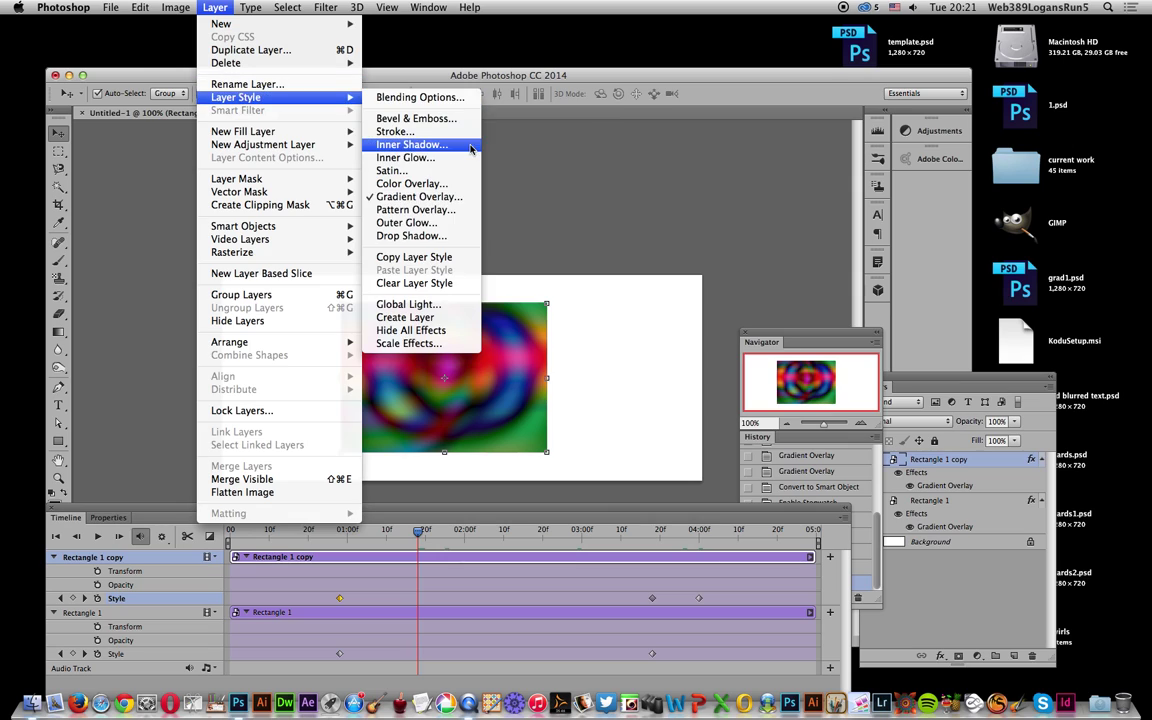
click(461, 199)
drag(527, 390, 637, 449)
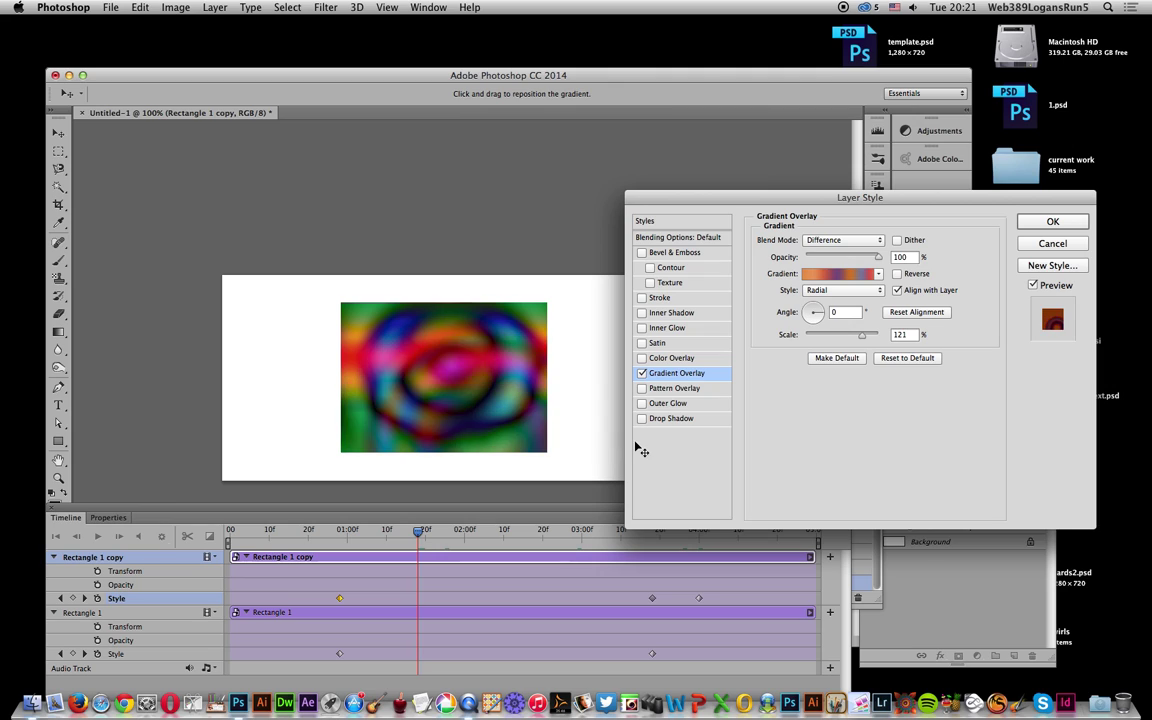
drag(862, 336, 872, 337)
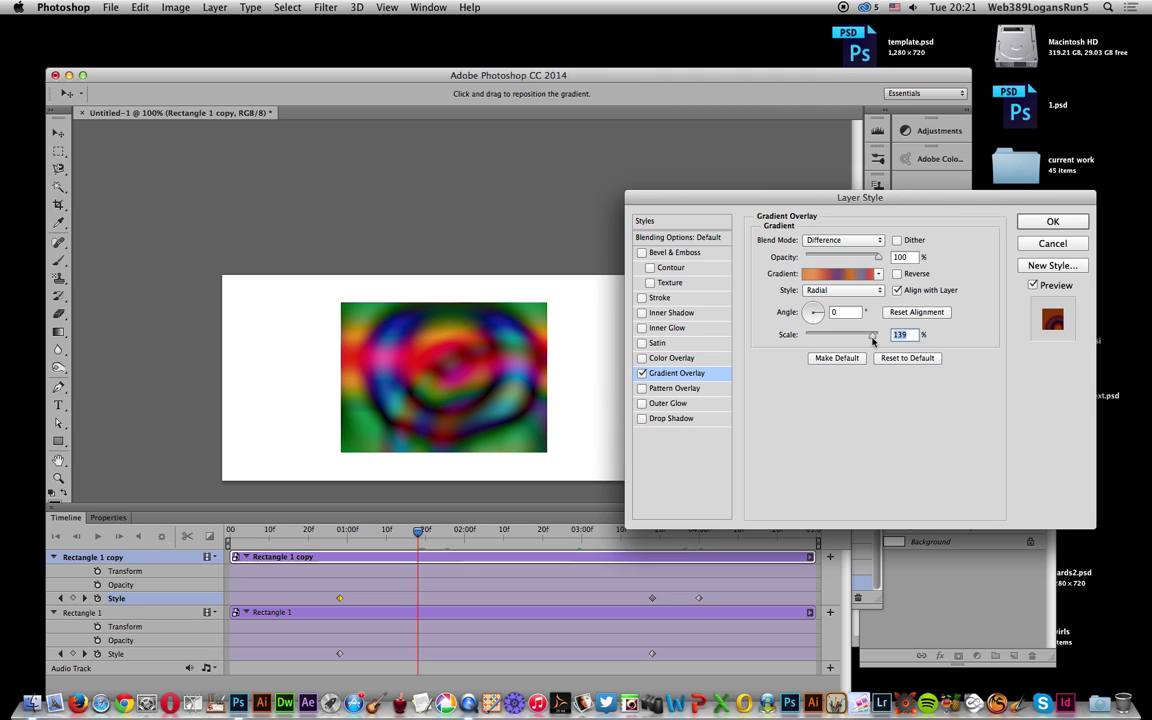
click(1051, 222)
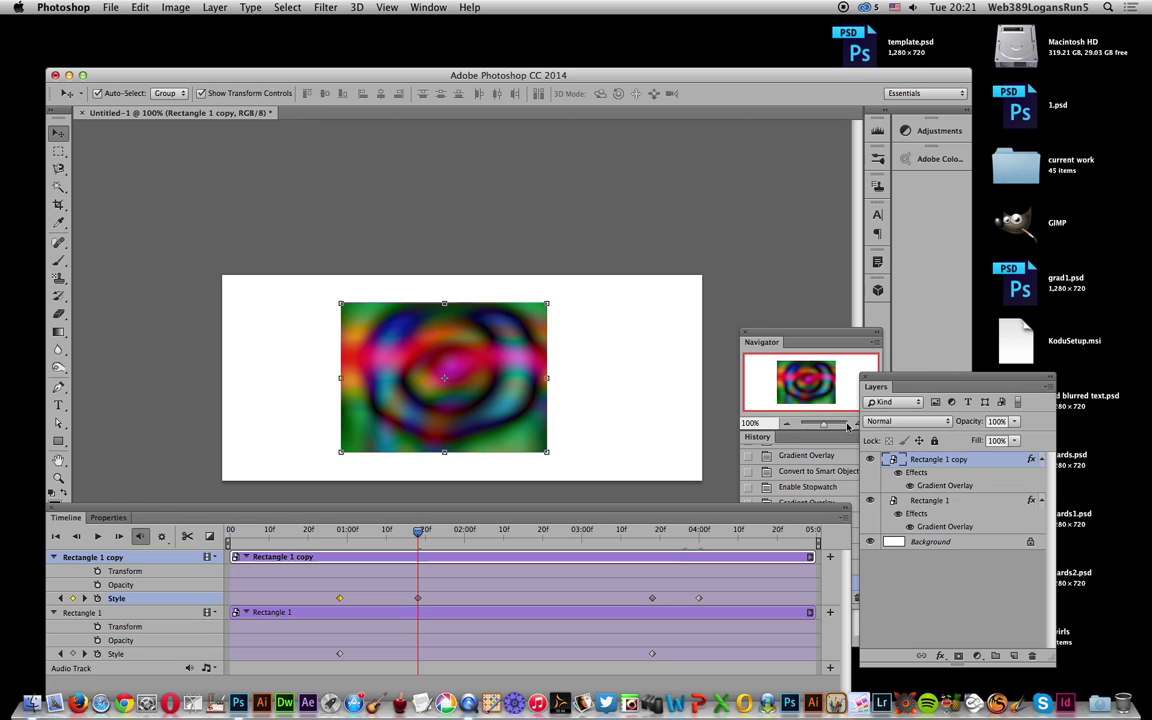
Set the Rectangle 1 copy layer's blend mode to Darken, and preview the animation until about 03:01
click(907, 421)
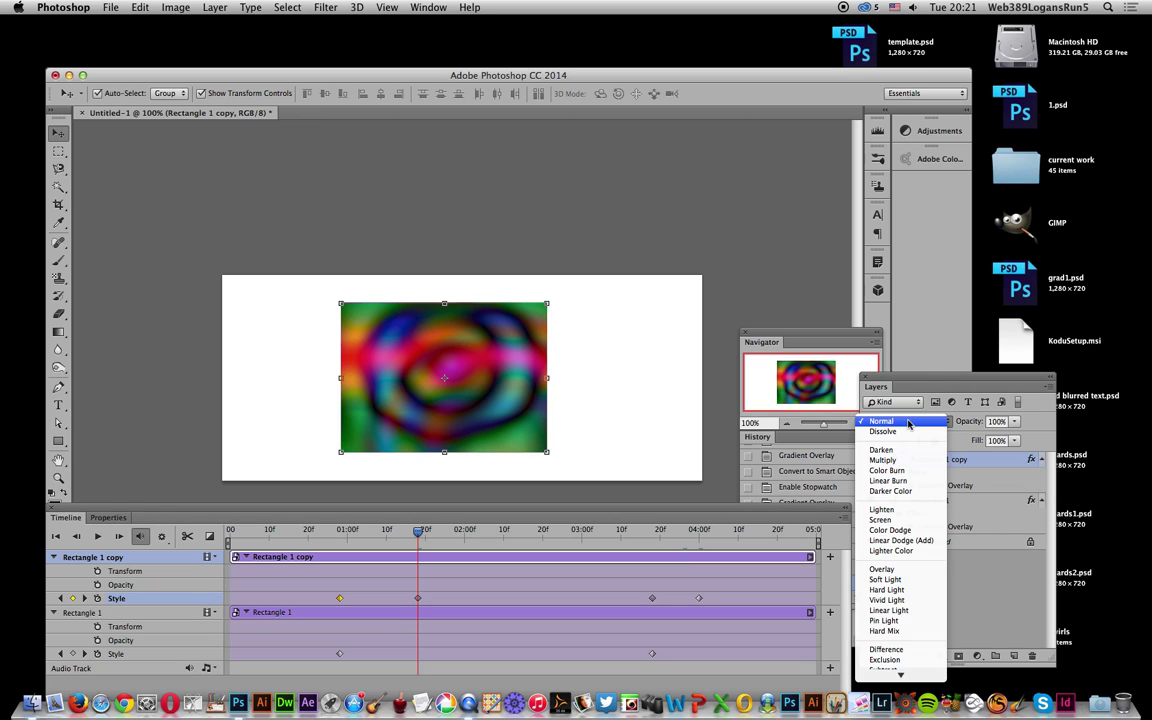
click(881, 451)
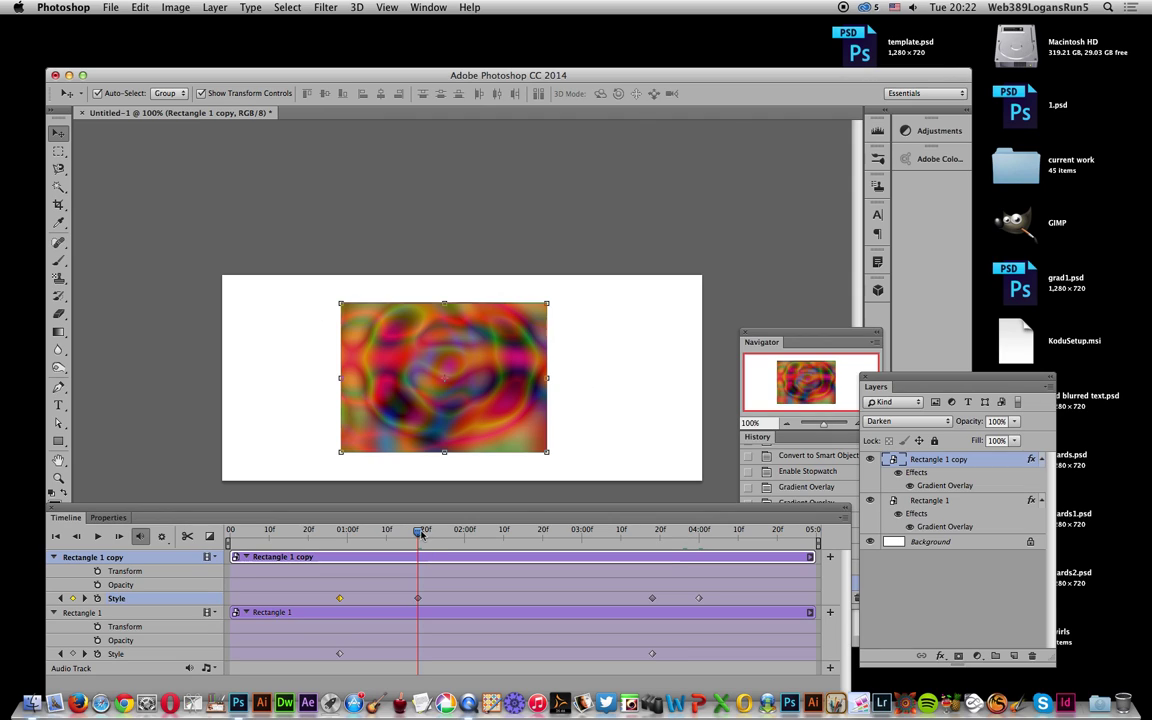
click(97, 536)
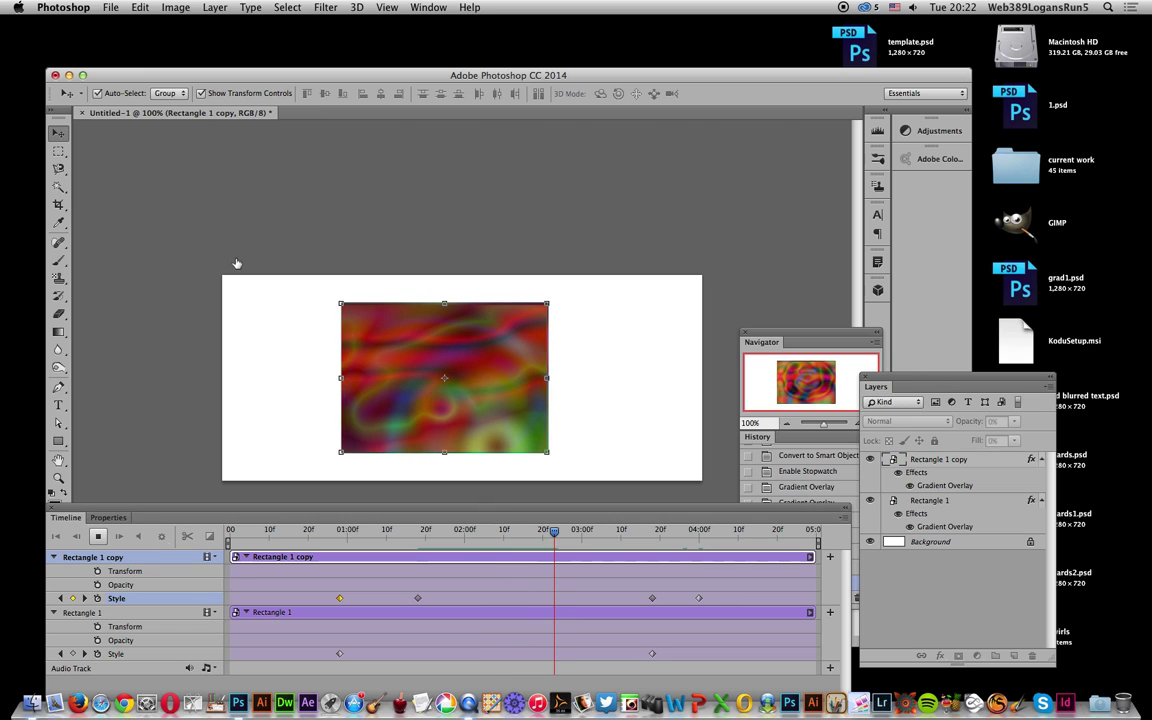
click(98, 536)
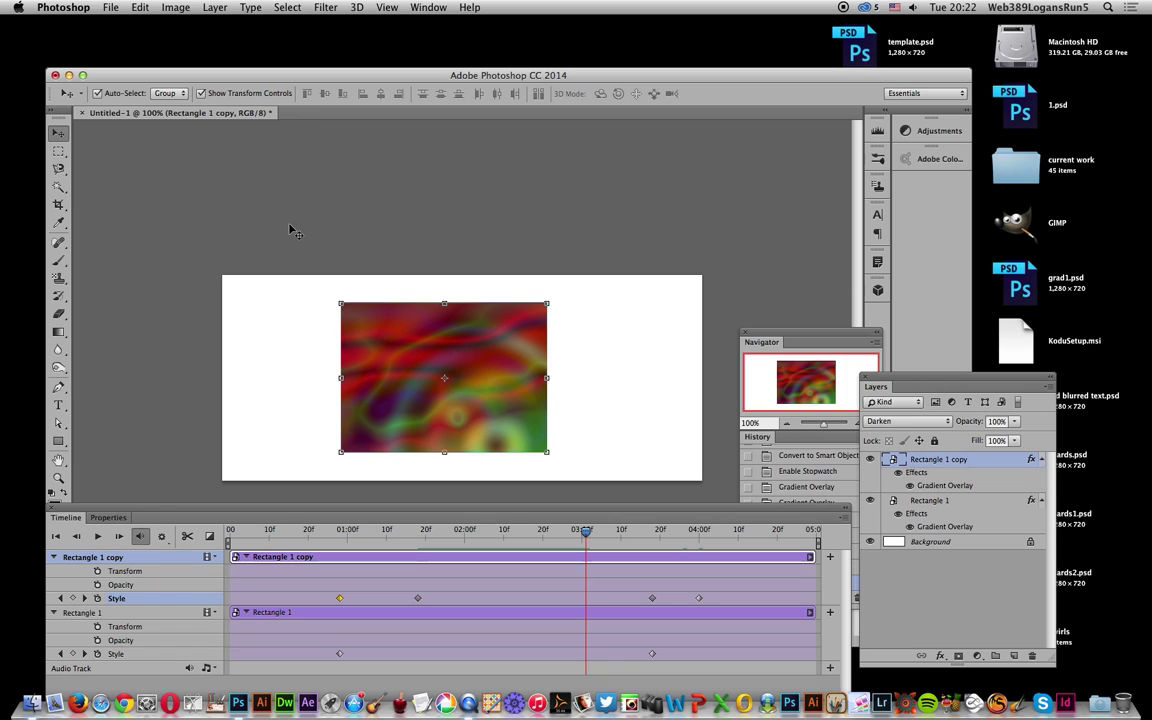
Convert both rectangle layers together into one smart object, and expand its track with the playhead near the timeline's start
drag(338, 276, 616, 469)
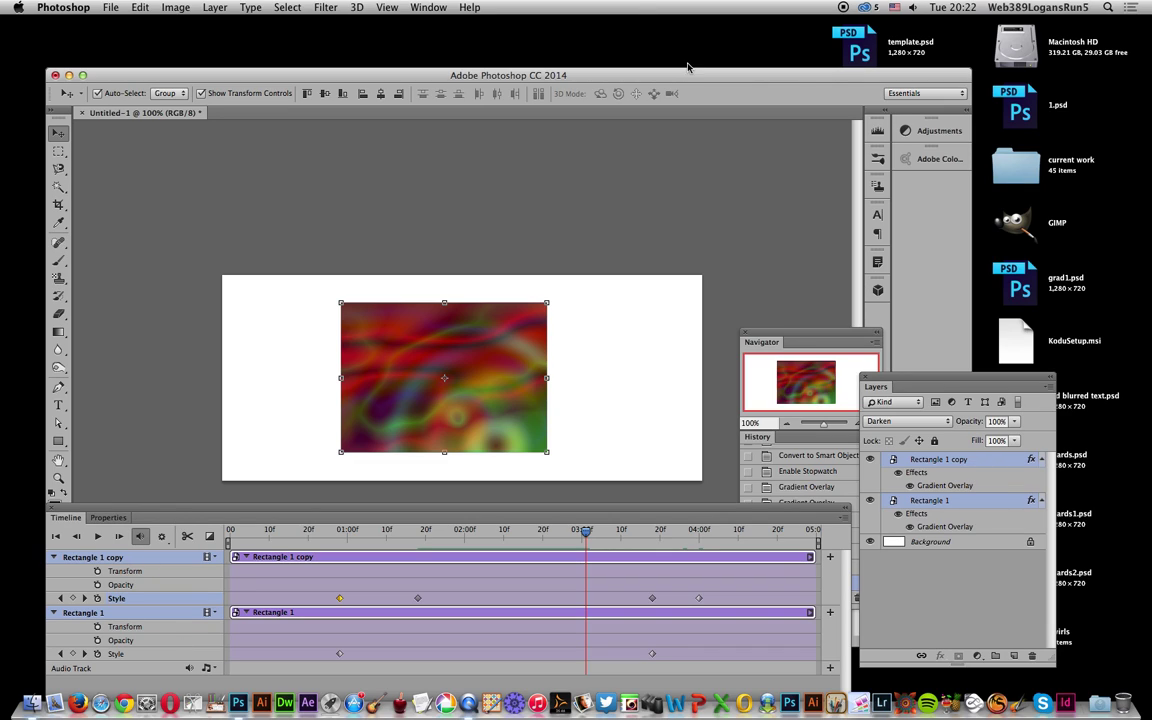
click(229, 9)
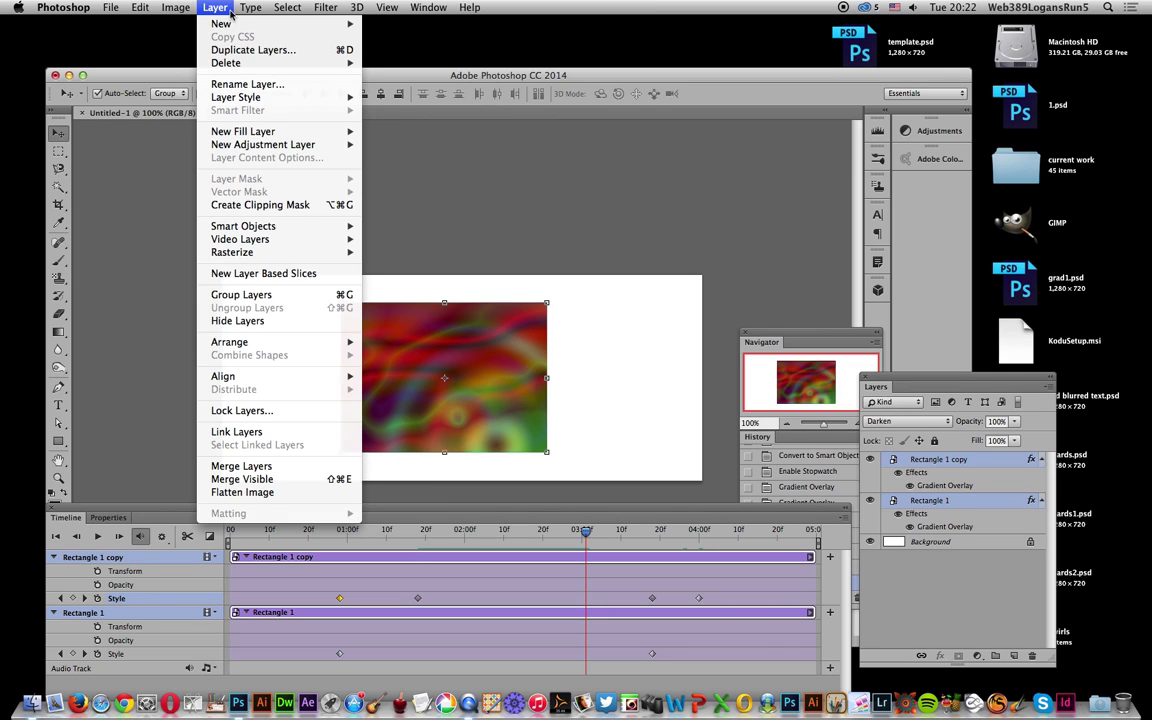
mouse_move(245, 226)
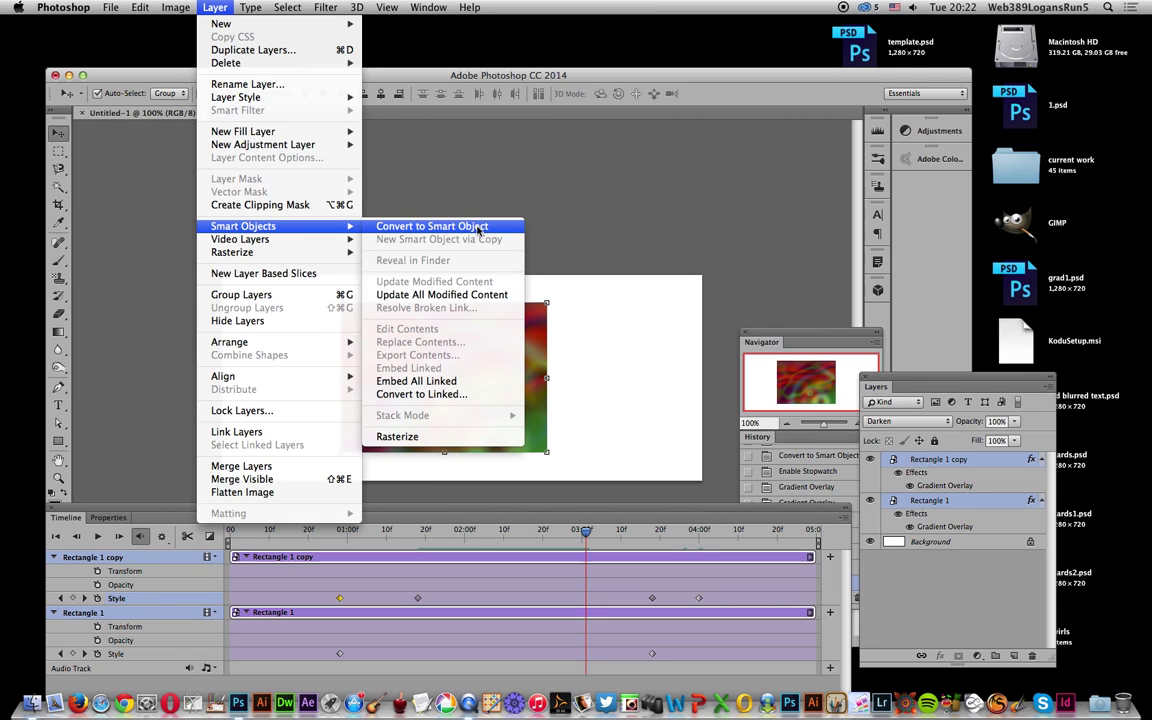
click(463, 228)
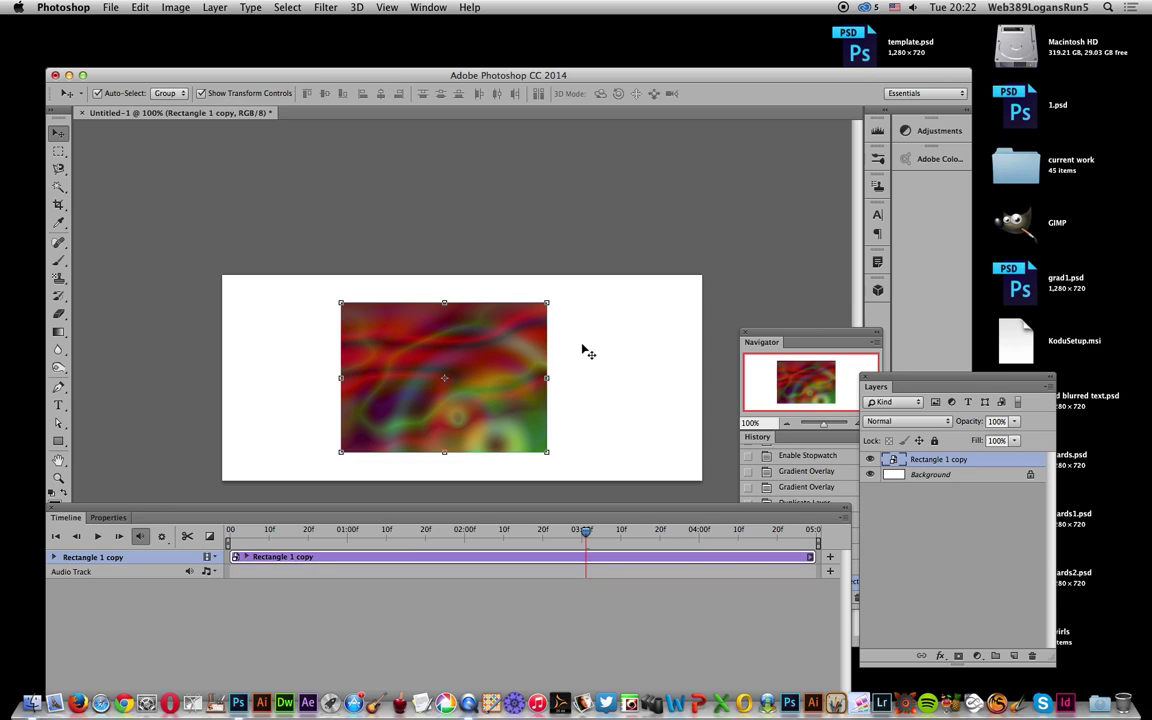
click(54, 558)
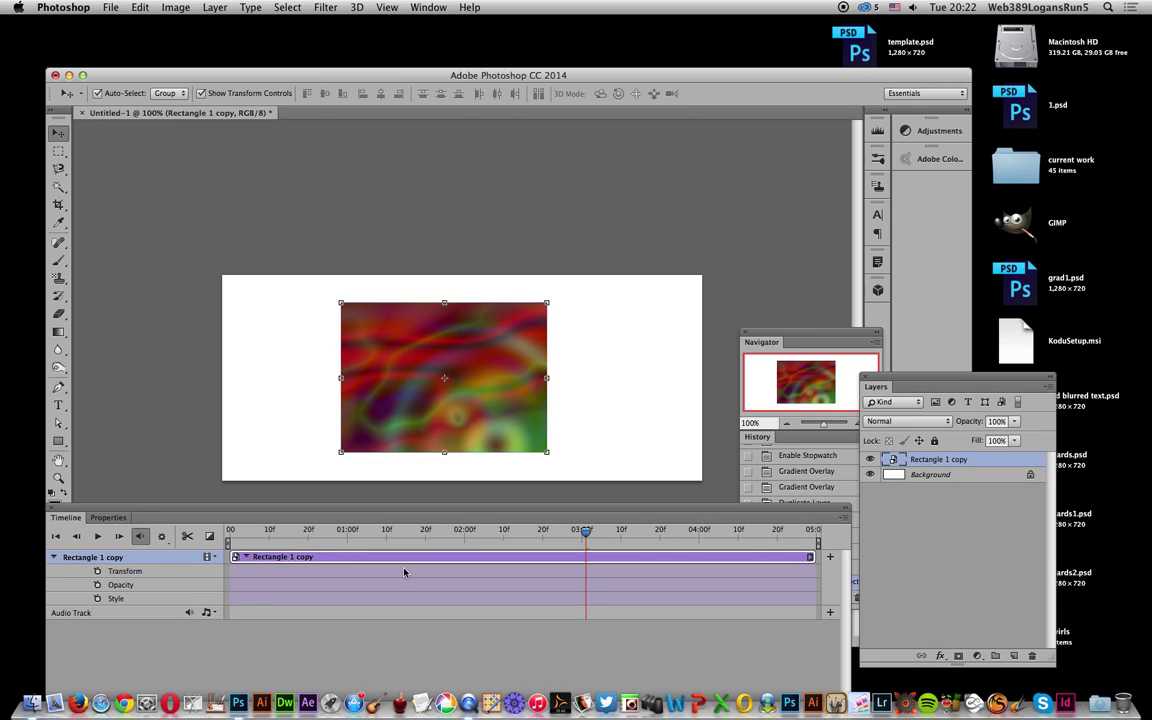
click(232, 537)
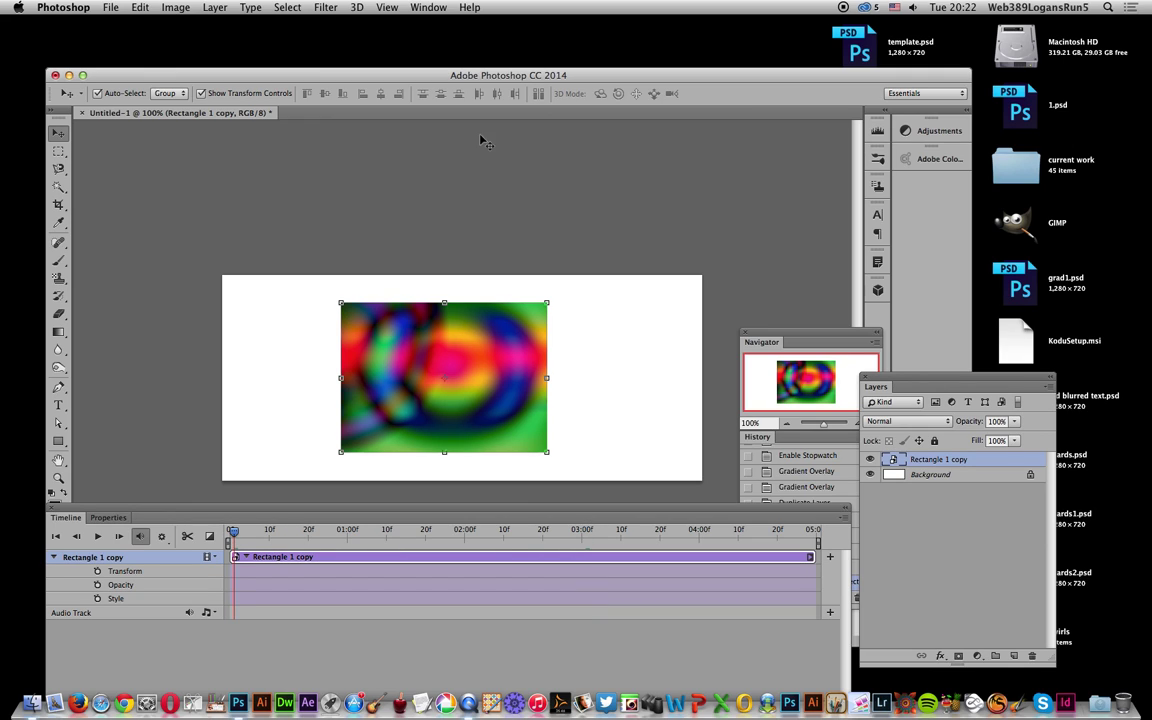
click(321, 8)
mouse_move(343, 163)
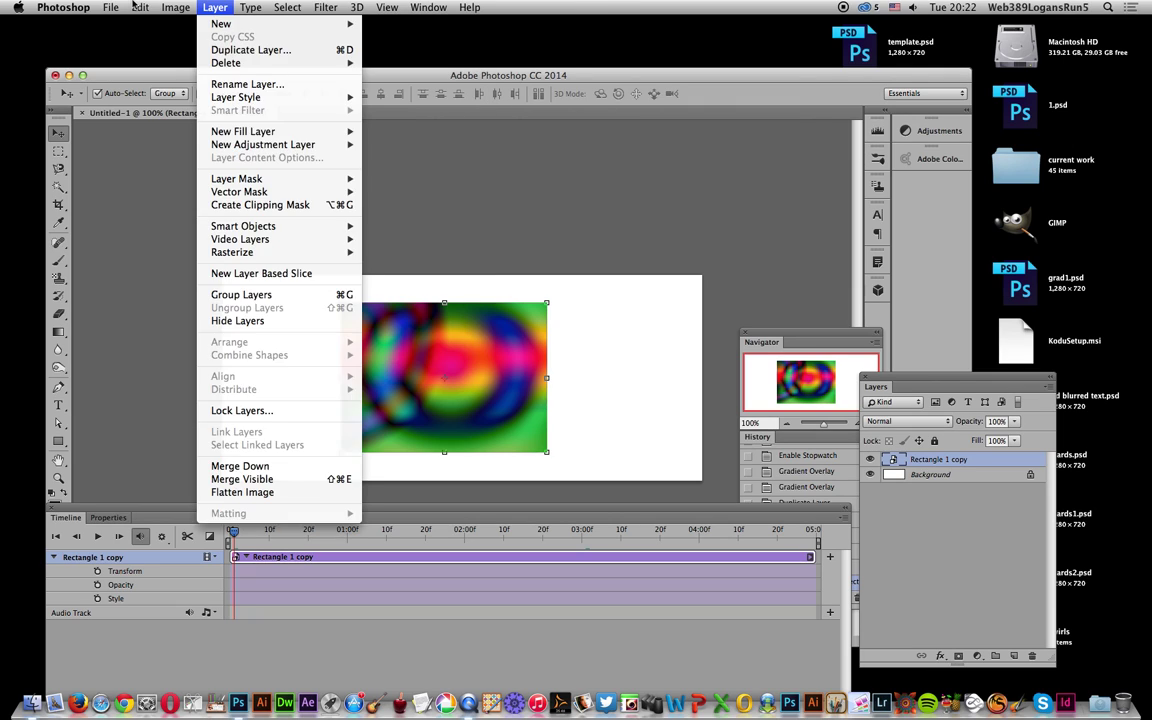
mouse_move(146, 7)
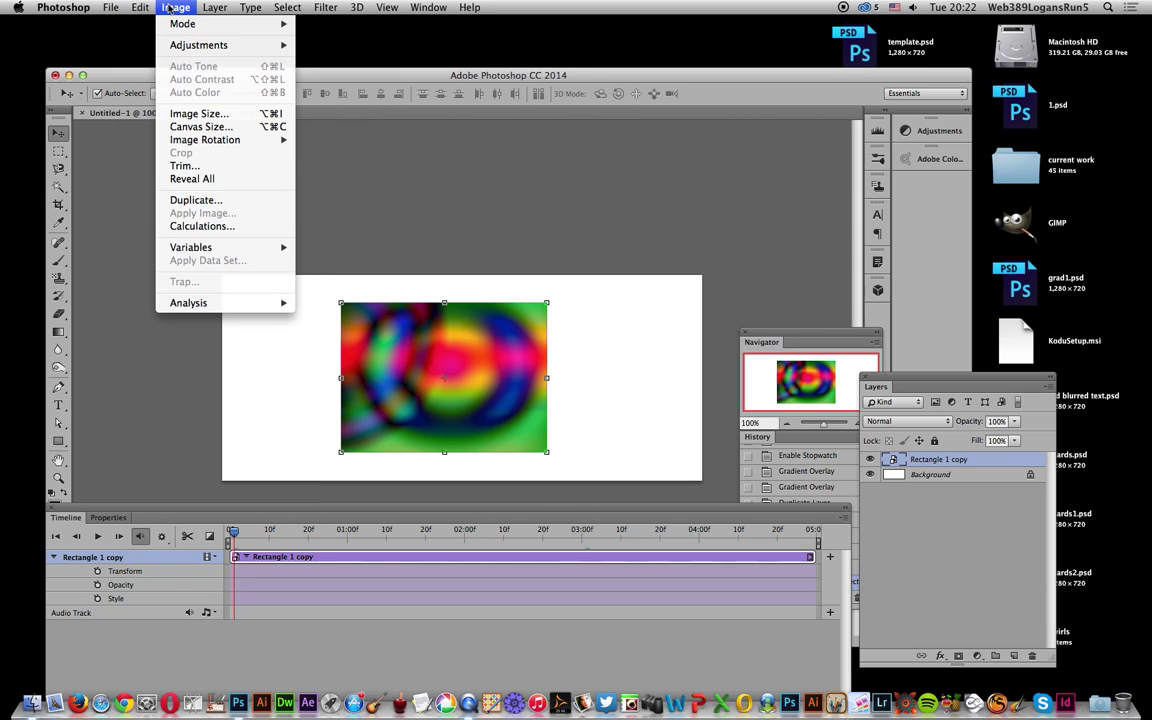
click(476, 286)
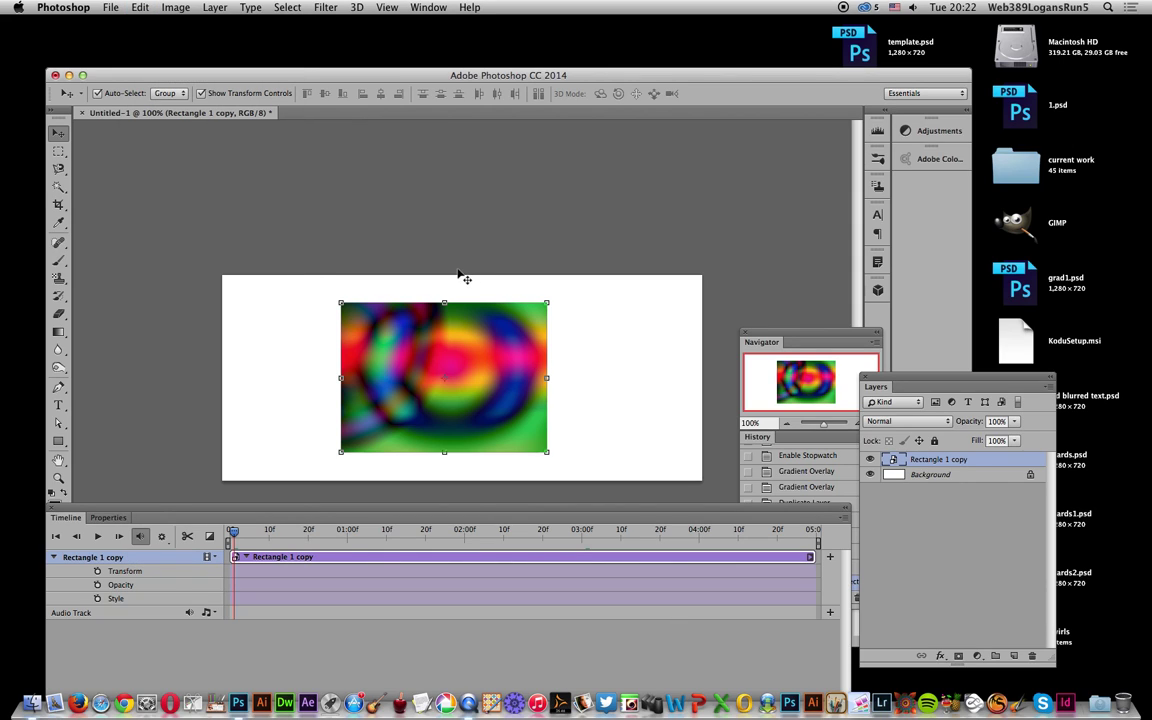
Duplicate the combined smart object as Rectangle 1 copy 2, and expand the duplicate's track in the timeline
click(215, 8)
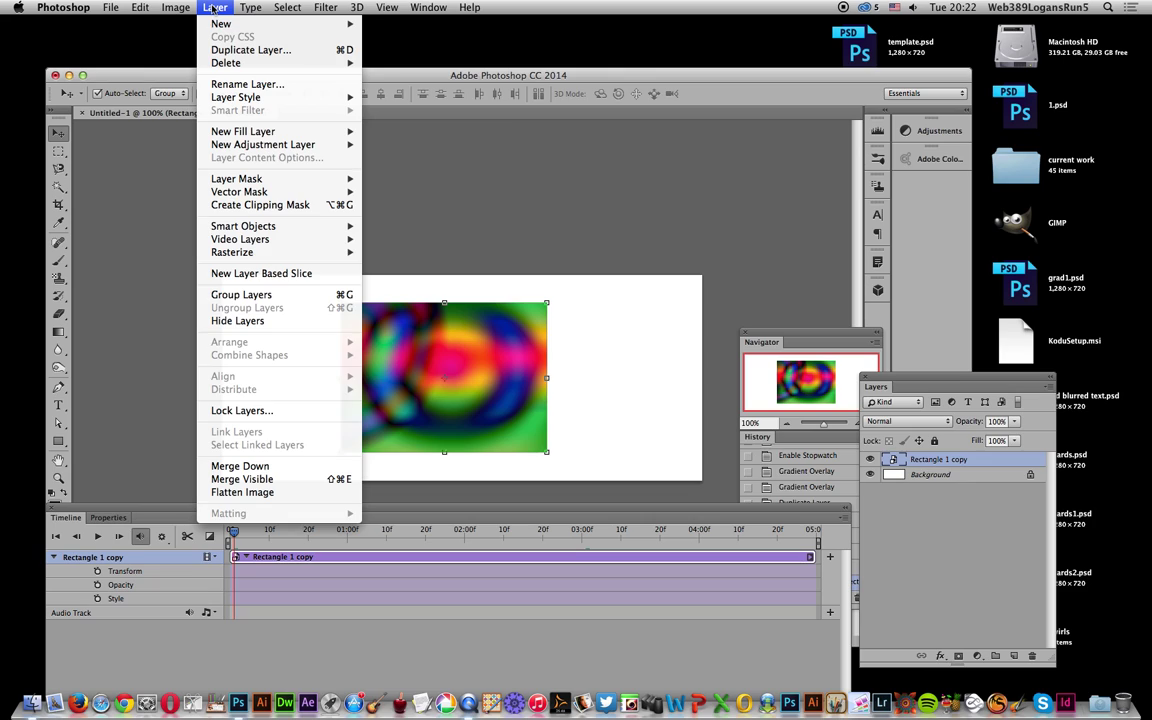
click(218, 52)
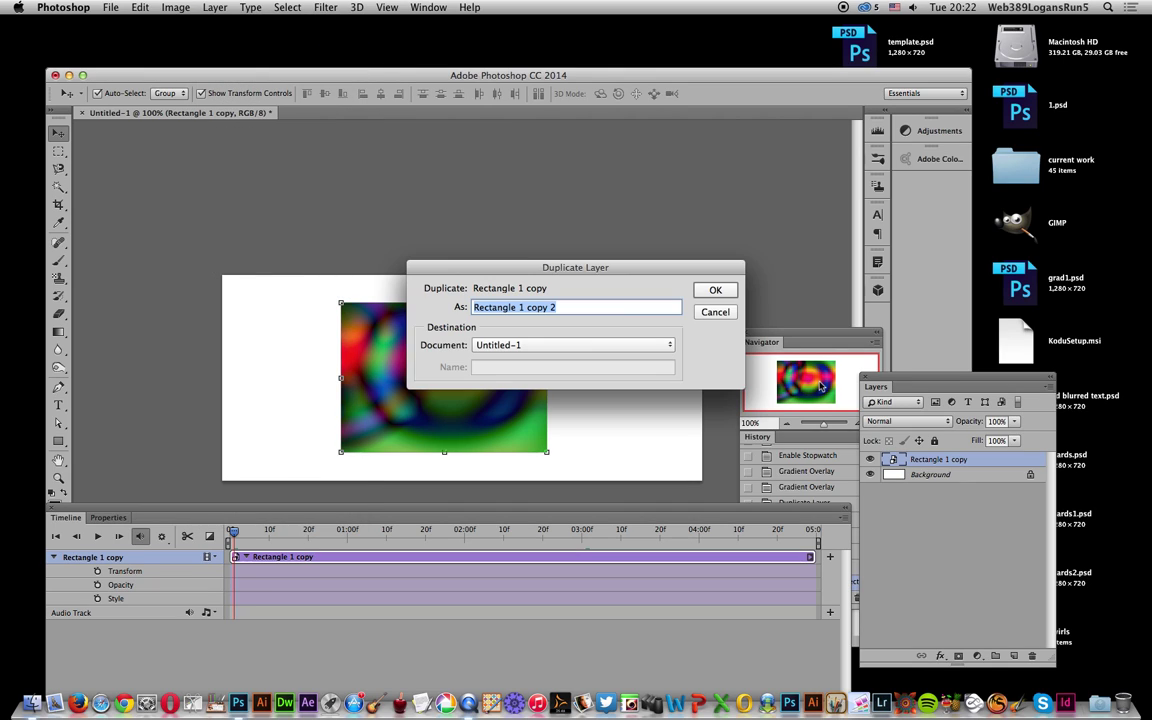
click(720, 294)
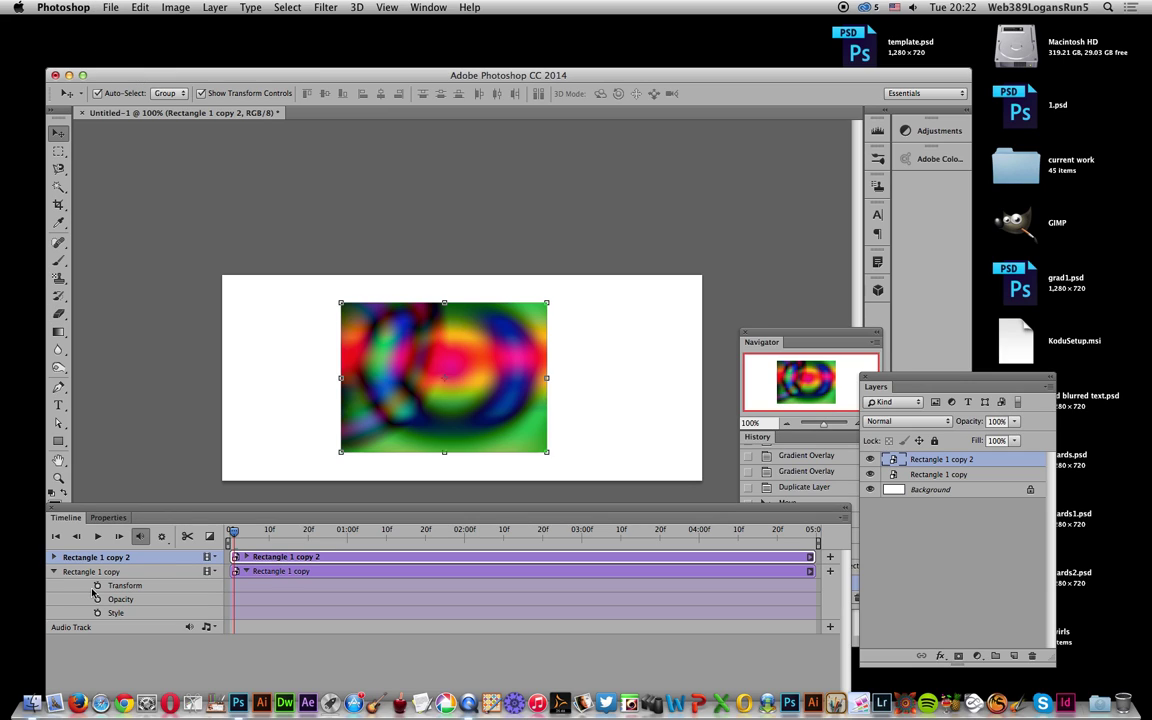
click(55, 557)
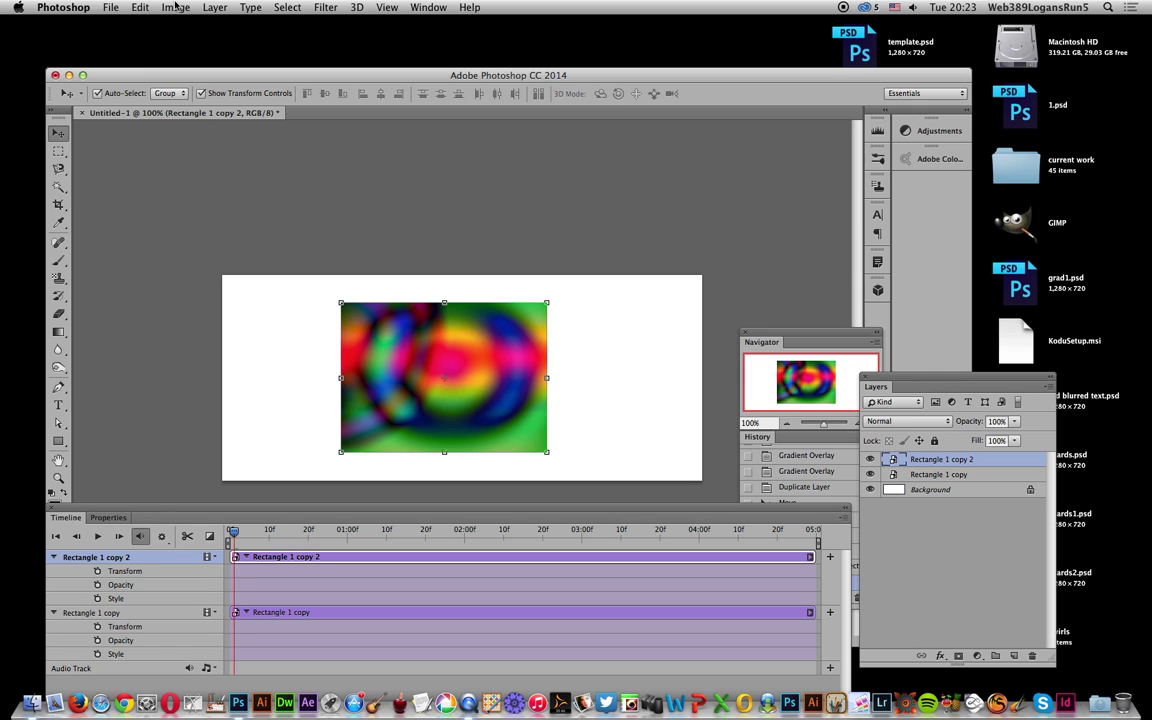
Flip the Rectangle 1 copy 2 layer horizontally and set its blend mode to Difference
click(140, 7)
mouse_move(152, 299)
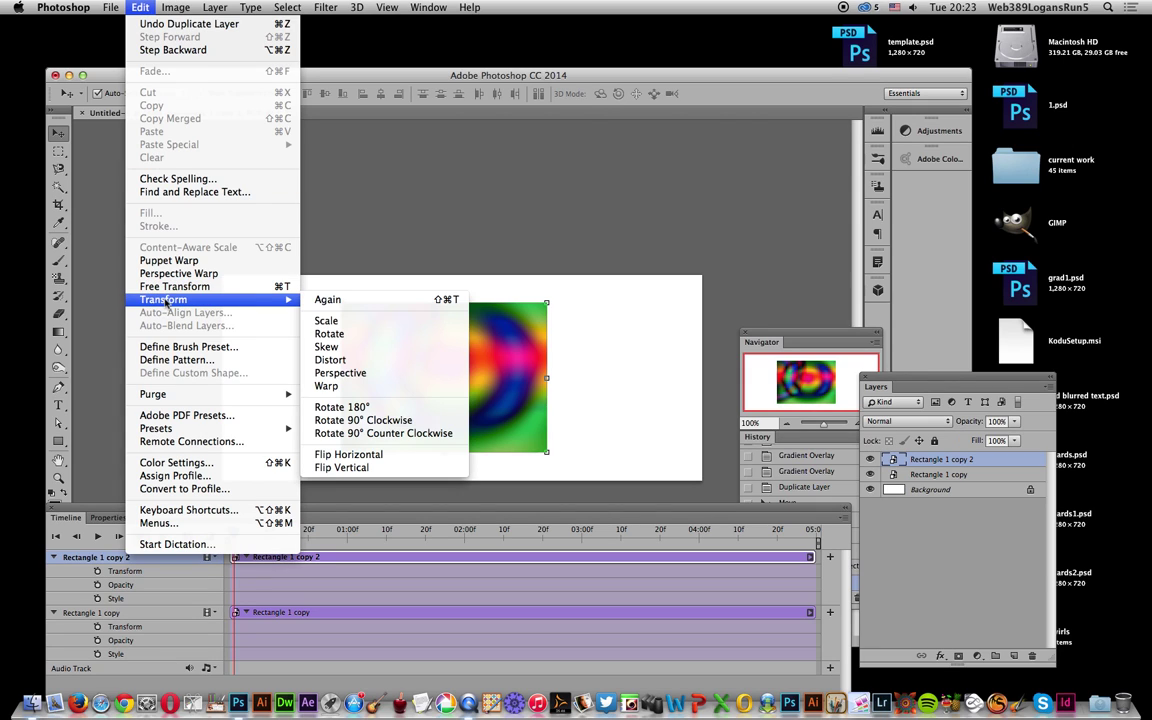
click(345, 454)
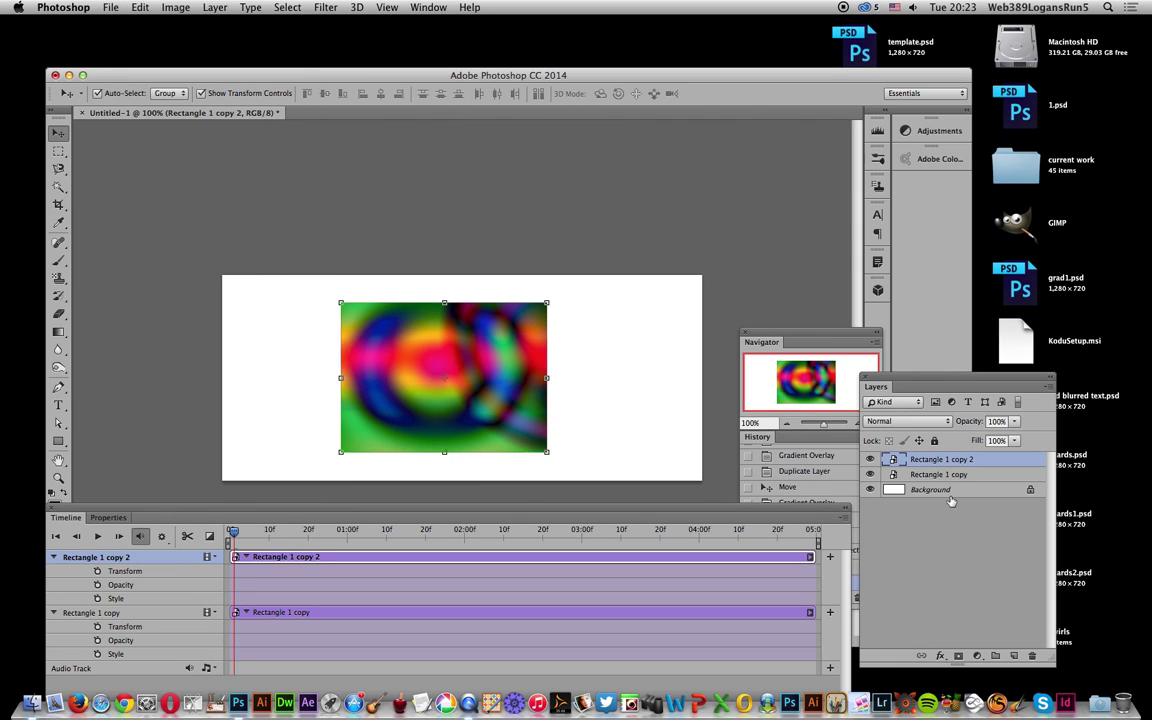
click(905, 421)
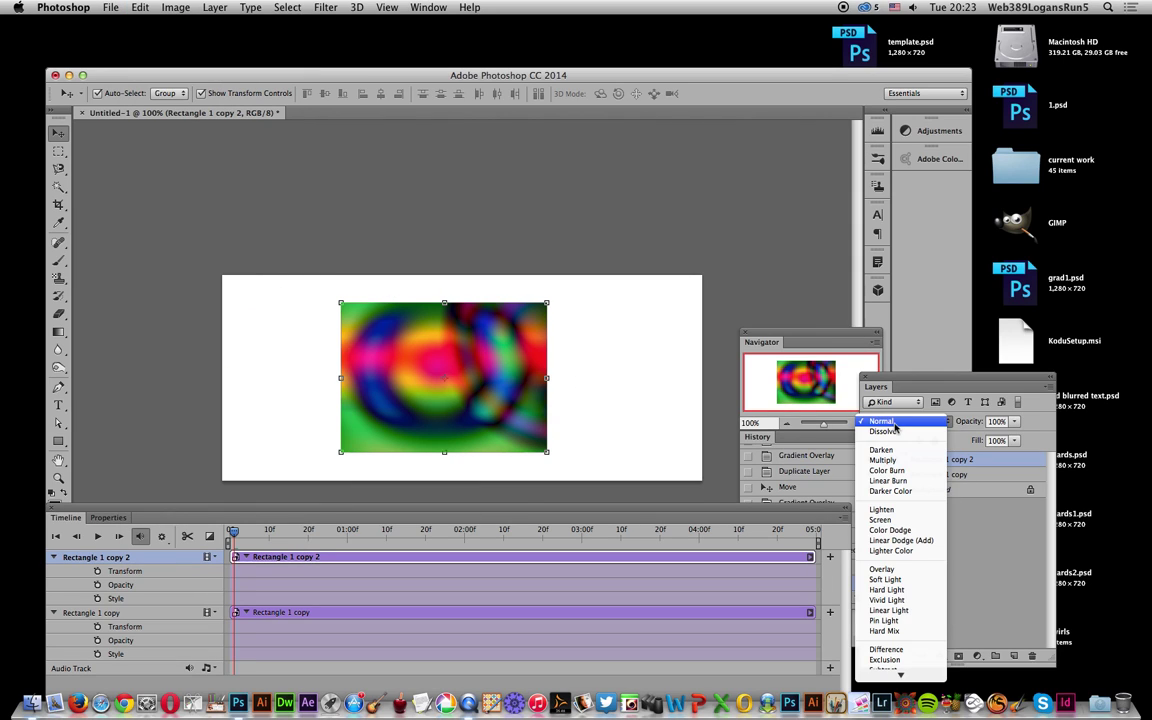
click(884, 650)
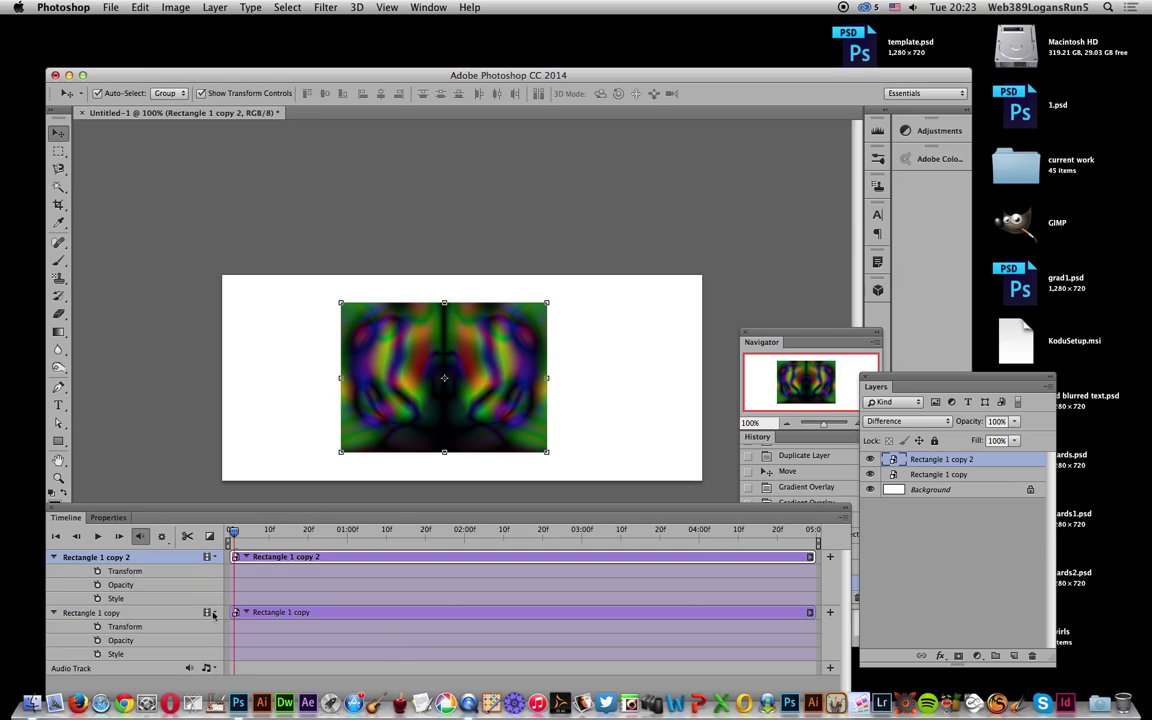
Enable Style keyframing for Rectangle 1 copy 2 near the timeline's start, and preview the animation by playing and scrubbing to about 04:17
click(97, 598)
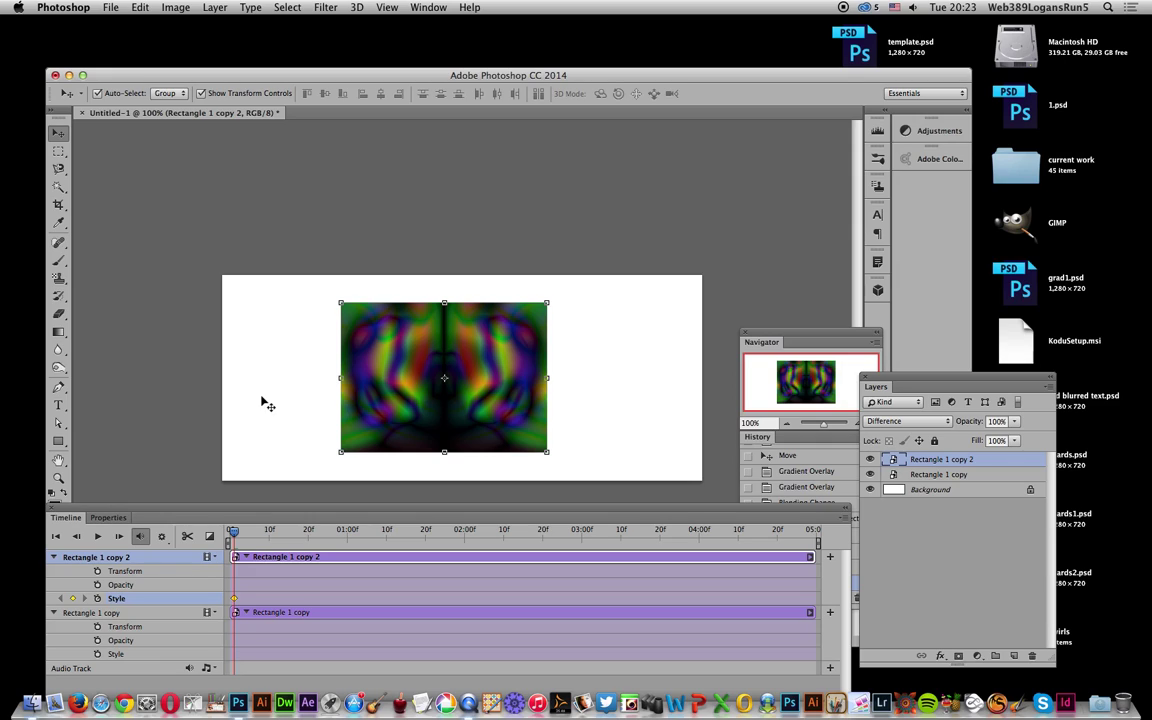
click(98, 536)
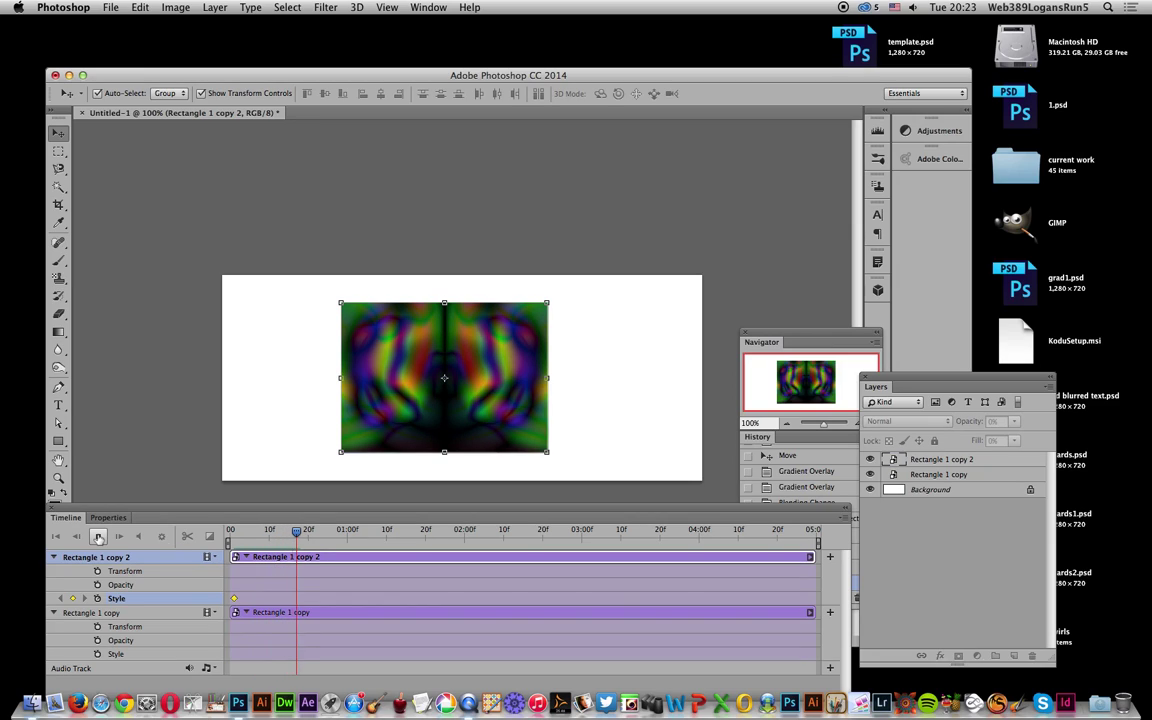
drag(316, 535, 637, 530)
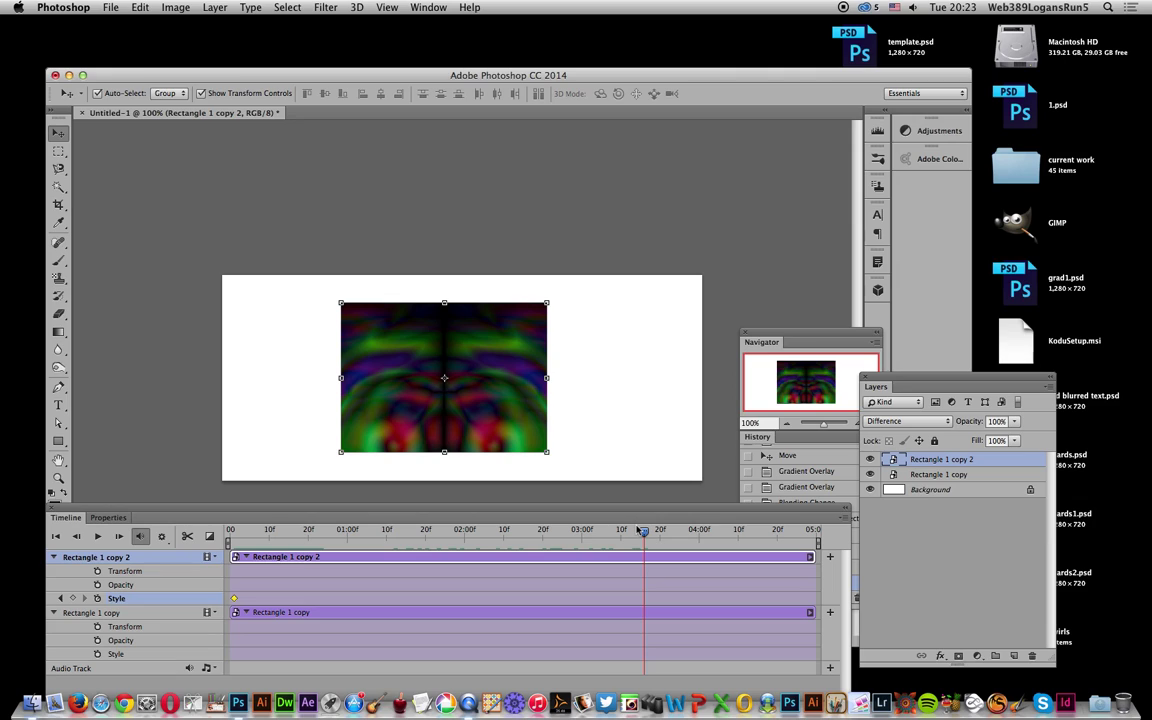
drag(644, 537, 722, 531)
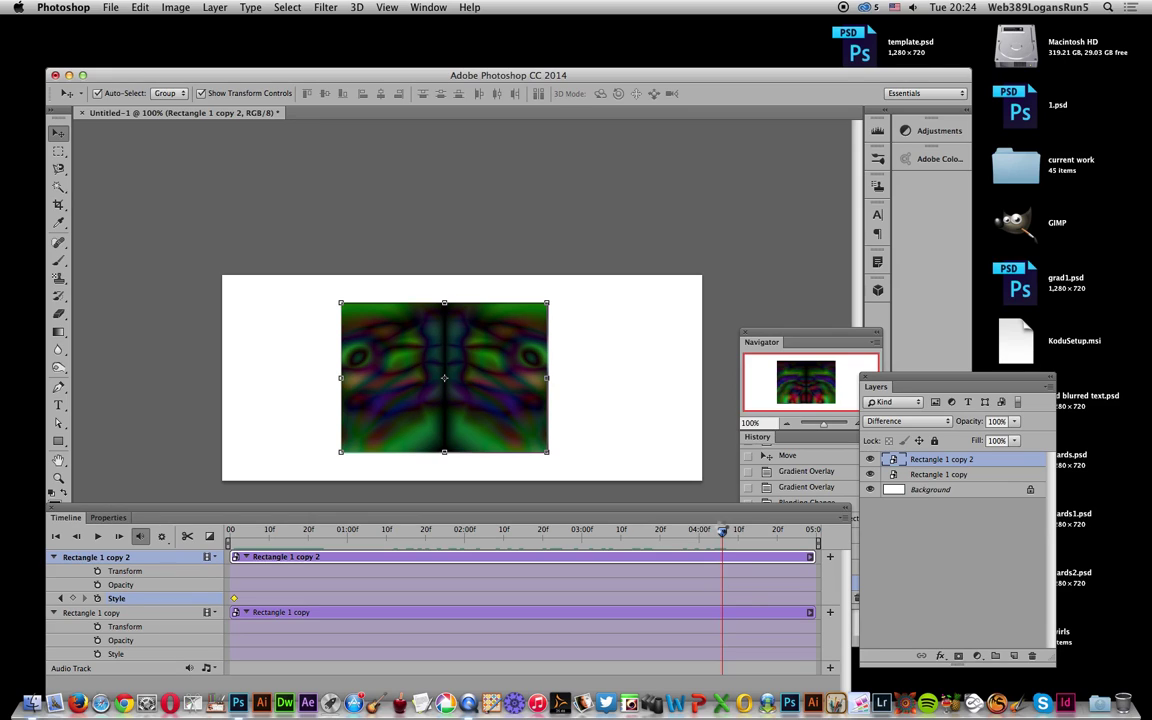
drag(722, 531, 765, 531)
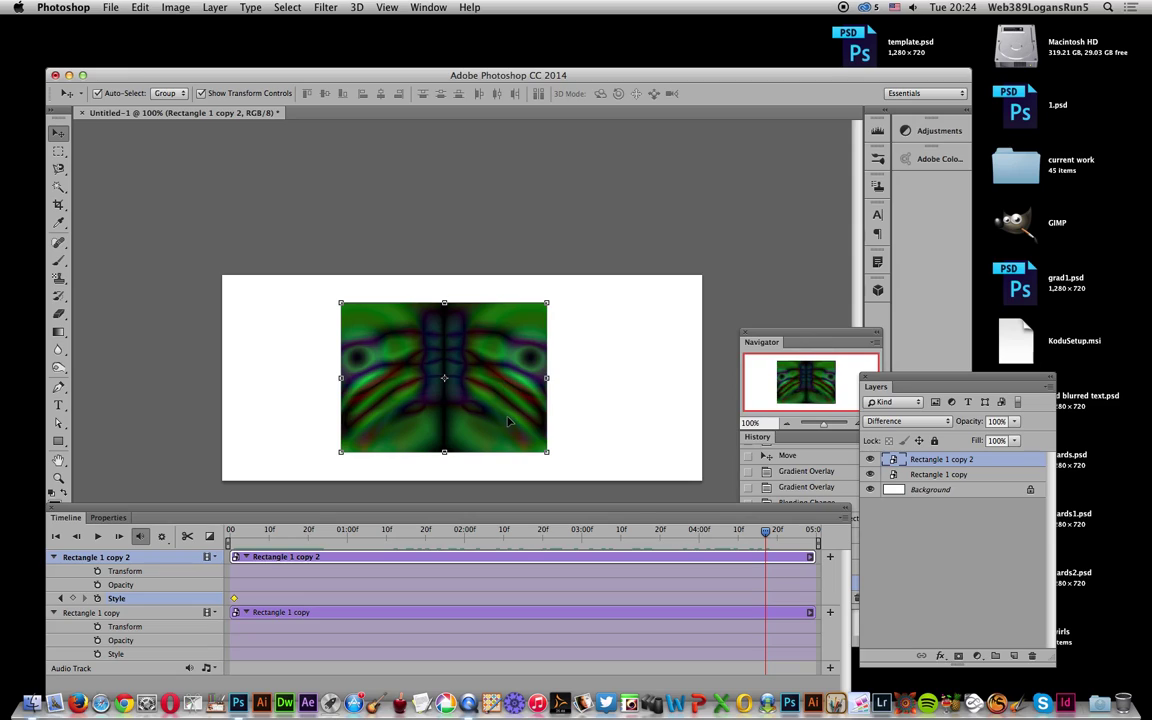